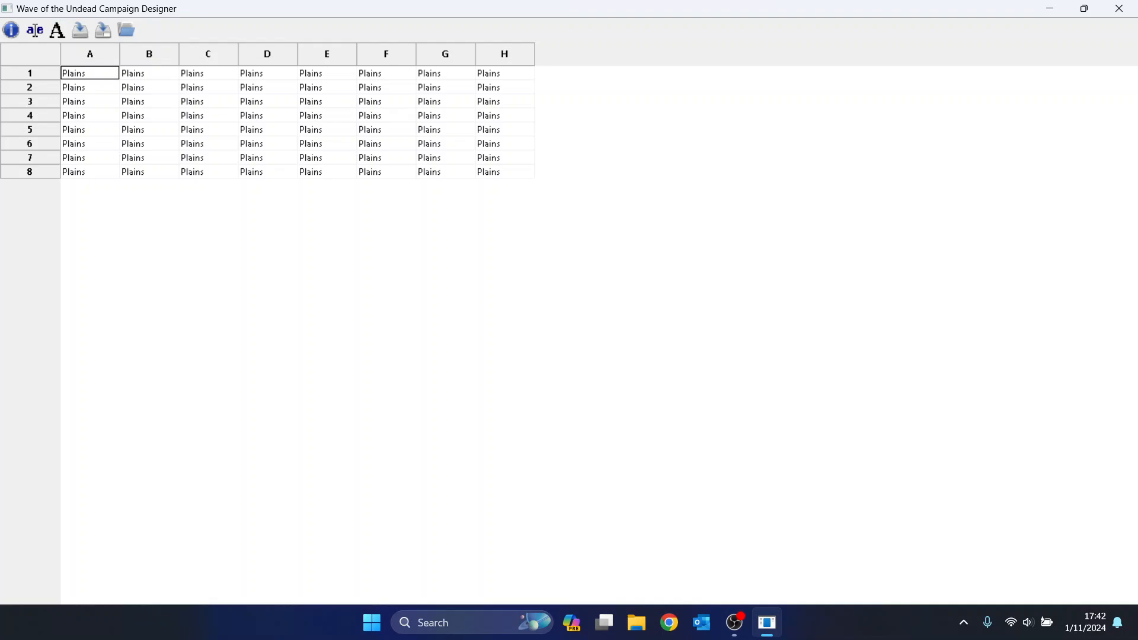
pyautogui.press('Down')
pyautogui.press('Down')
pyautogui.press('Down')
pyautogui.press('Right')
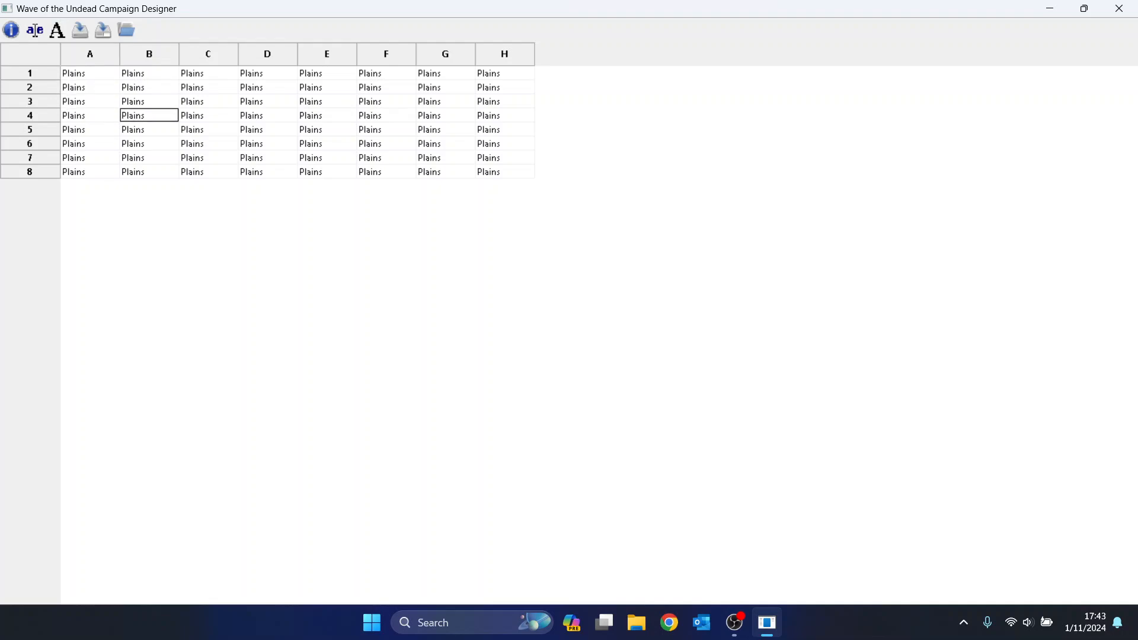
pyautogui.press('Up')
pyautogui.press('Up')
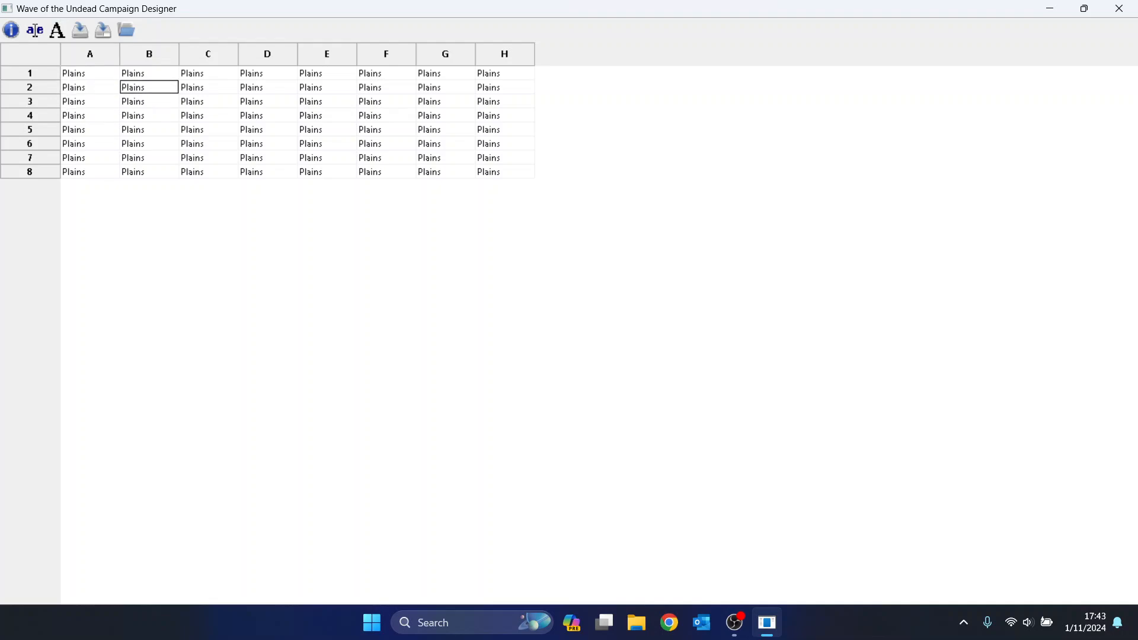
pyautogui.press('Up')
pyautogui.press('Left')
pyautogui.press('Down')
pyautogui.press('Down')
pyautogui.press('Down')
pyautogui.press('Down')
pyautogui.press('Down')
pyautogui.press('Down')
pyautogui.press('Down')
pyautogui.press('Right')
pyautogui.press('Right')
pyautogui.press('Right')
pyautogui.press('Right')
pyautogui.press('Right')
pyautogui.press('Right')
pyautogui.press('Right')
pyautogui.press('Up')
pyautogui.press('Left')
pyautogui.press('Up')
pyautogui.press('Left')
pyautogui.press('Up')
pyautogui.press('Left')
pyautogui.press('Up')
pyautogui.press('Left')
pyautogui.press('Up')
pyautogui.press('Left')
pyautogui.press('Up')
pyautogui.press('Left')
pyautogui.press('Up')
pyautogui.press('Left')
pyautogui.press('space')
pyautogui.press('space')
pyautogui.press('space')
pyautogui.press('space')
pyautogui.press('space')
pyautogui.press('space')
pyautogui.press('space')
pyautogui.press('space')
pyautogui.press('space')
pyautogui.press('space')
pyautogui.press('space')
pyautogui.press('space')
pyautogui.press('space')
pyautogui.press('space')
# Set cells D1, D2, E1 and E2 to Forest.
pyautogui.press('Right')
pyautogui.press('Right')
pyautogui.press('Right')
pyautogui.press('f')
pyautogui.press('Down')
pyautogui.press('f')
pyautogui.press('Right')
pyautogui.press('Up')
pyautogui.press('f')
pyautogui.press('Down')
pyautogui.press('f')
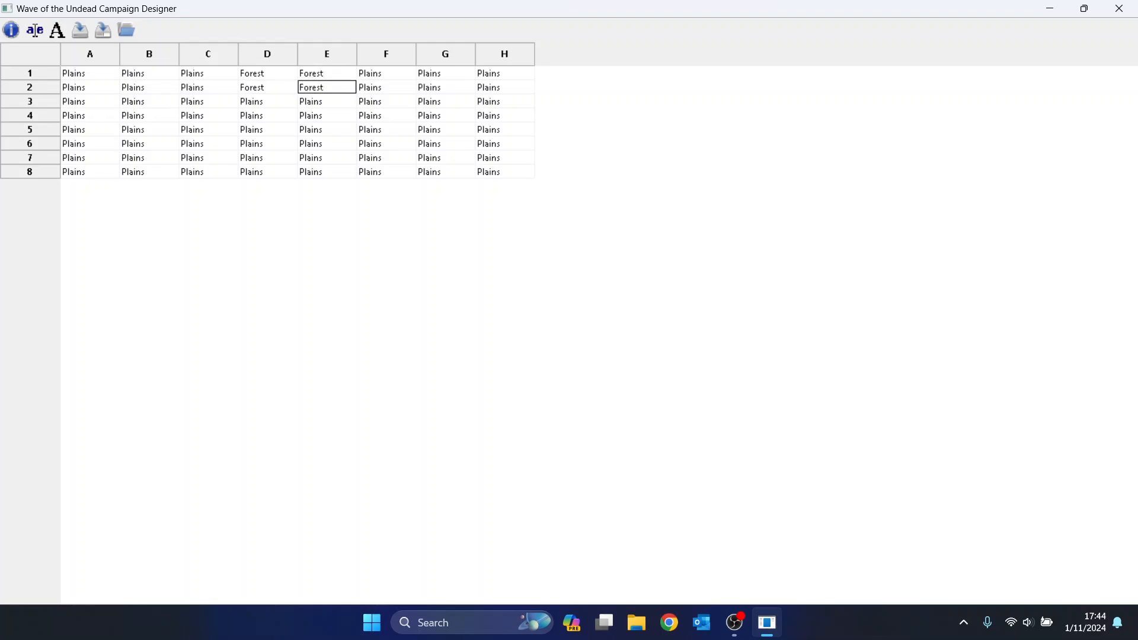
# Start the river by turning A5 and B5 into Water.
pyautogui.press('Down')
pyautogui.press('Down')
pyautogui.press('Left')
pyautogui.press('Left')
pyautogui.press('Left')
pyautogui.press('Left')
pyautogui.press('Down')
pyautogui.press('Up')
pyautogui.press('Down')
pyautogui.press('space')
pyautogui.press('space')
pyautogui.press('space')
pyautogui.press('space')
pyautogui.press('space')
pyautogui.press('Right')
pyautogui.press('space')
pyautogui.press('space')
pyautogui.press('space')
pyautogui.press('space')
pyautogui.press('space')
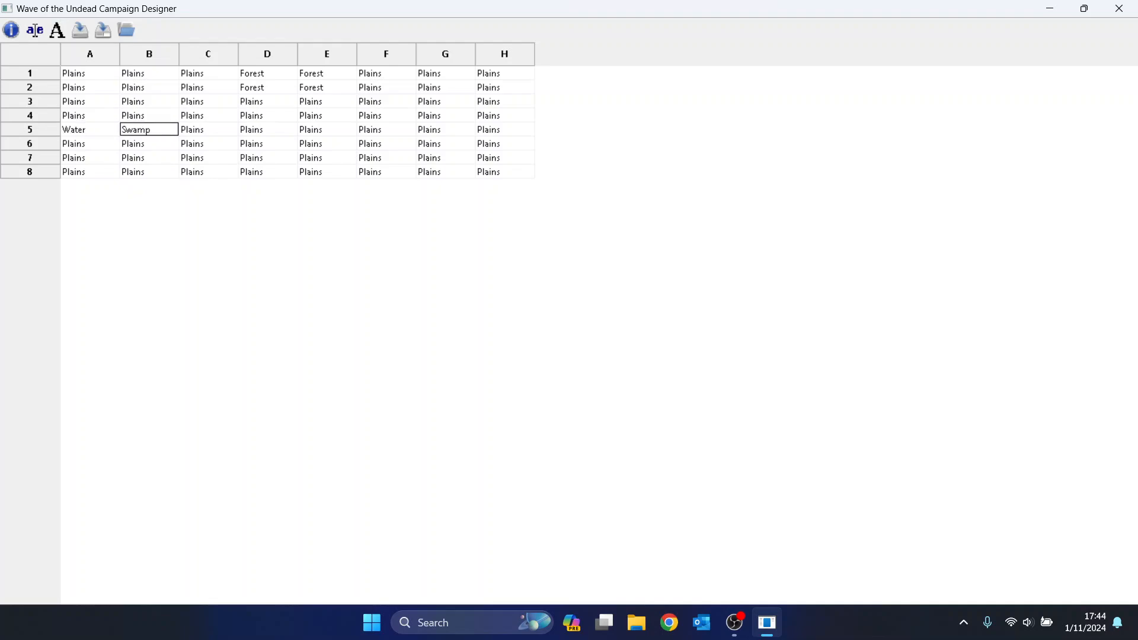
# Carry the river into row 6 with Water at B6, C6 and D6.
pyautogui.press('Right')
pyautogui.press('Down')
pyautogui.press('space')
pyautogui.press('space')
pyautogui.press('space')
pyautogui.press('space')
pyautogui.press('space')
pyautogui.press('Left')
pyautogui.press('space')
pyautogui.press('space')
pyautogui.press('space')
pyautogui.press('space')
pyautogui.press('space')
pyautogui.press('Right')
pyautogui.press('Right')
pyautogui.press('space')
# Finish the river with Water at E6, F6, G5, G6 and H5.
pyautogui.press('space')
pyautogui.press('space')
pyautogui.press('space')
pyautogui.press('Right')
pyautogui.press('space')
pyautogui.press('space')
pyautogui.press('space')
pyautogui.press('space')
pyautogui.press('Right')
pyautogui.press('space')
pyautogui.press('space')
pyautogui.press('space')
pyautogui.press('Right')
pyautogui.press('Up')
pyautogui.press('space')
pyautogui.press('space')
pyautogui.press('space')
pyautogui.press('Down')
pyautogui.press('space')
pyautogui.press('space')
pyautogui.press('space')
pyautogui.press('Right')
pyautogui.press('Up')
pyautogui.press('space')
pyautogui.press('space')
pyautogui.press('space')
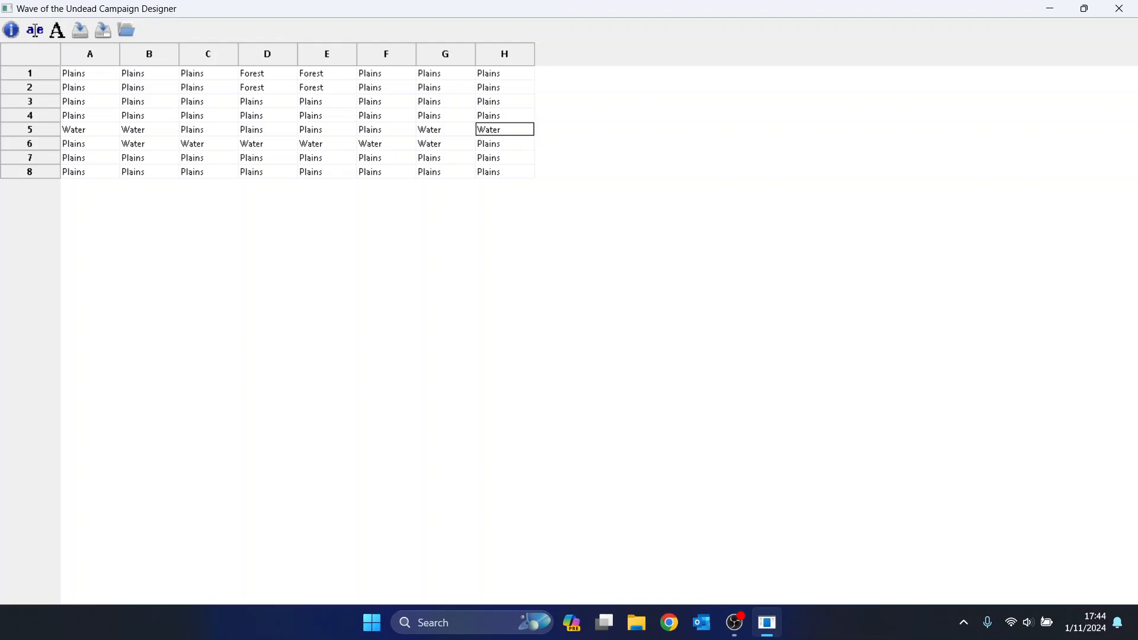
pyautogui.press('Down')
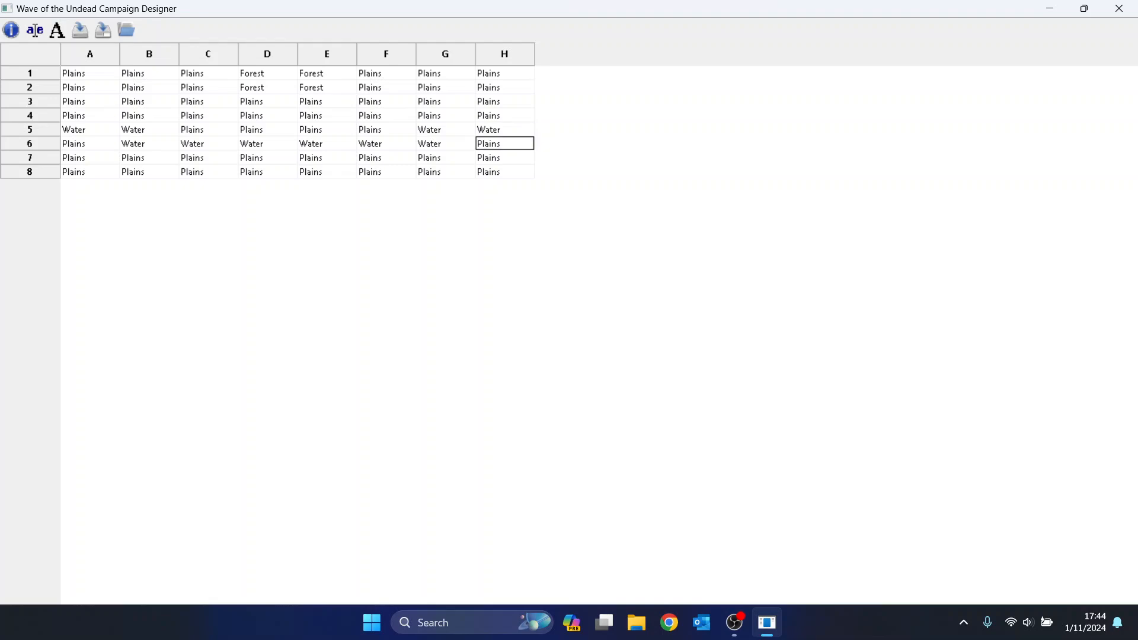
# Make H6 Beach and line row 7 from H7 to D7 with Beach.
pyautogui.press('space')
pyautogui.press('space')
pyautogui.press('space')
pyautogui.press('space')
pyautogui.press('Down')
pyautogui.press('space')
pyautogui.press('space')
pyautogui.press('space')
pyautogui.press('space')
pyautogui.press('Left')
pyautogui.press('space')
pyautogui.press('space')
pyautogui.press('space')
pyautogui.press('Left')
pyautogui.press('Up')
pyautogui.press('Down')
pyautogui.press('space')
pyautogui.press('space')
pyautogui.press('space')
pyautogui.press('space')
pyautogui.press('Left')
pyautogui.press('space')
pyautogui.press('space')
pyautogui.press('space')
pyautogui.press('Left')
pyautogui.press('space')
pyautogui.press('space')
pyautogui.press('space')
# Make C7, B7, A7 and A6 Beach.
pyautogui.press('Up')
pyautogui.press('Left')
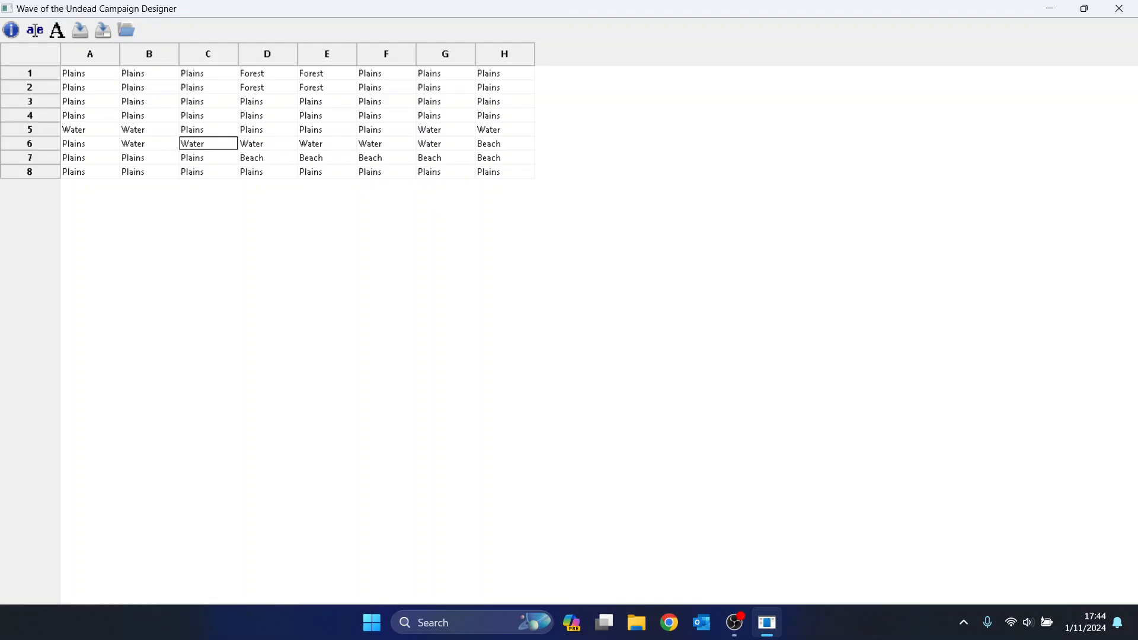
pyautogui.press('Down')
pyautogui.press('space')
pyautogui.press('space')
pyautogui.press('space')
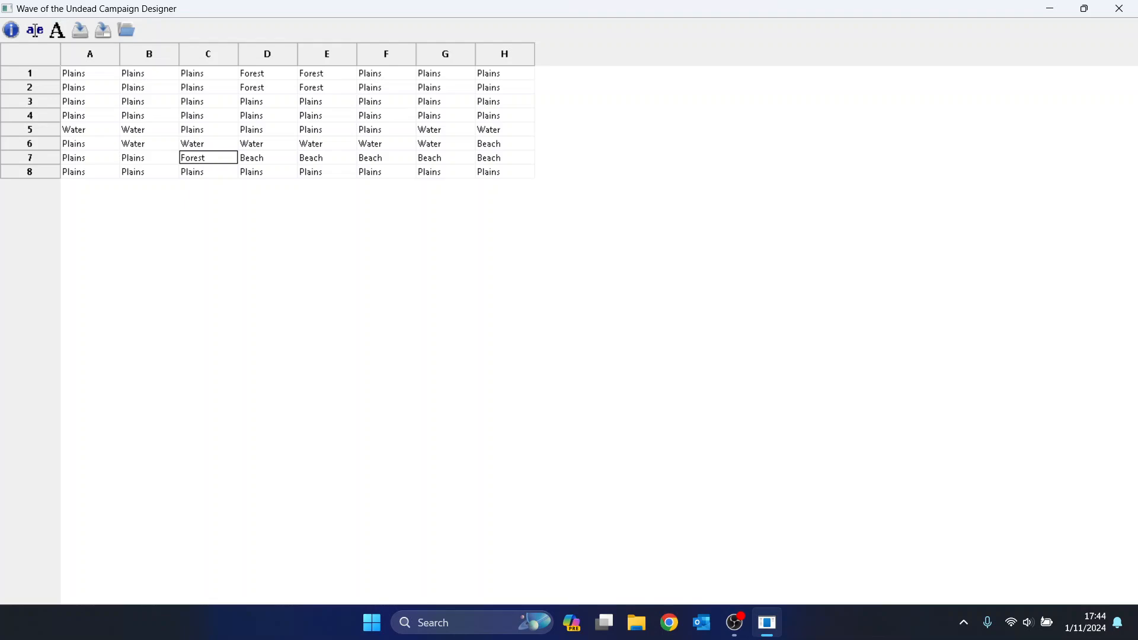
pyautogui.press('Left')
pyautogui.press('space')
pyautogui.press('space')
pyautogui.press('space')
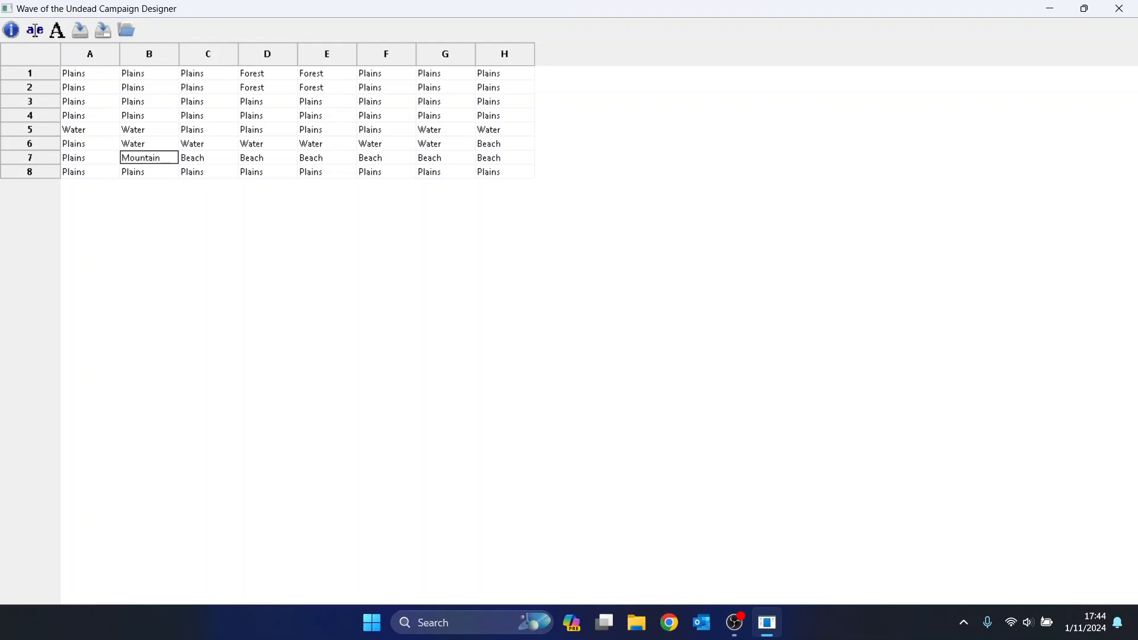
pyautogui.press('Left')
pyautogui.press('space')
pyautogui.press('space')
pyautogui.press('space')
pyautogui.press('Up')
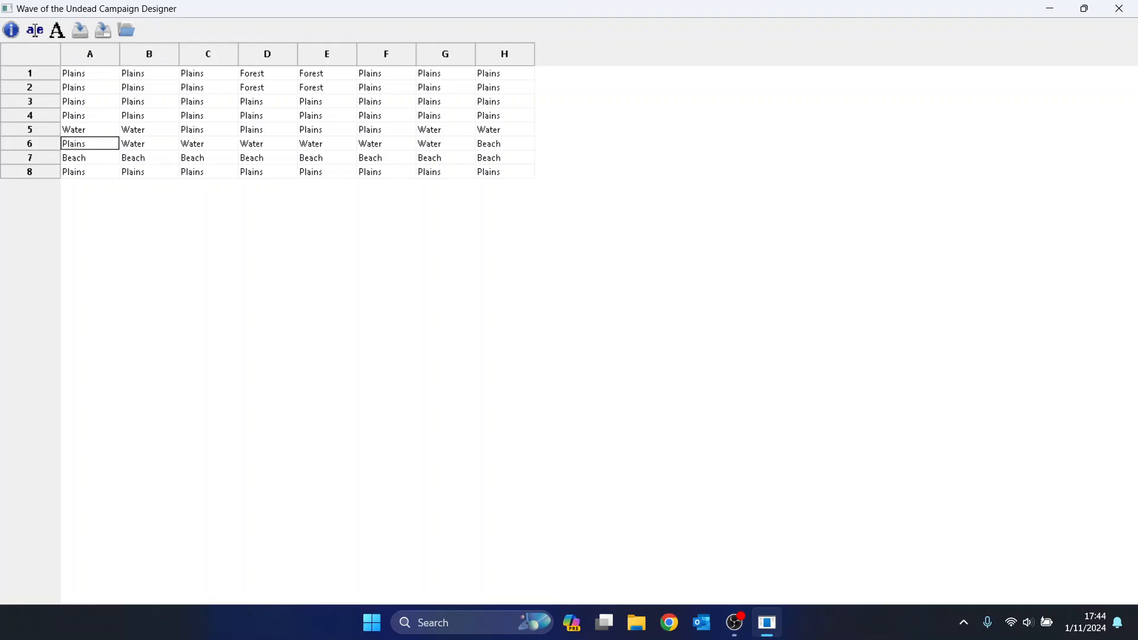
pyautogui.press('space')
pyautogui.press('space')
pyautogui.press('space')
# Line the north bank with Beach at A4, B4, C4 and C5.
pyautogui.press('Up')
pyautogui.press('Up')
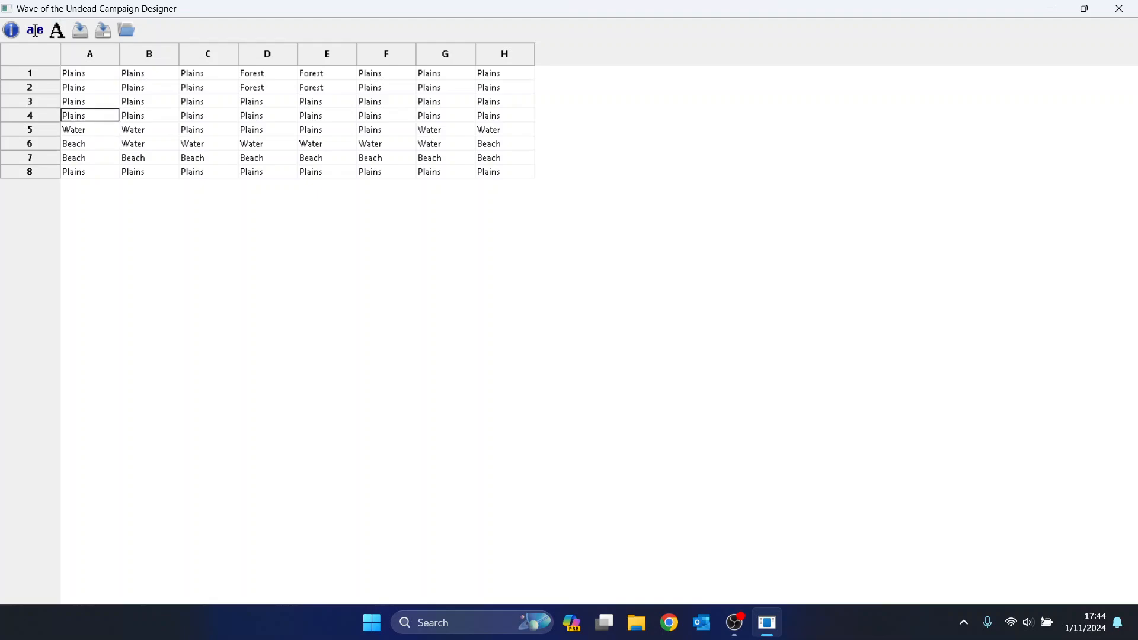
pyautogui.press('space')
pyautogui.press('space')
pyautogui.press('space')
pyautogui.press('Right')
pyautogui.press('space')
pyautogui.press('space')
pyautogui.press('space')
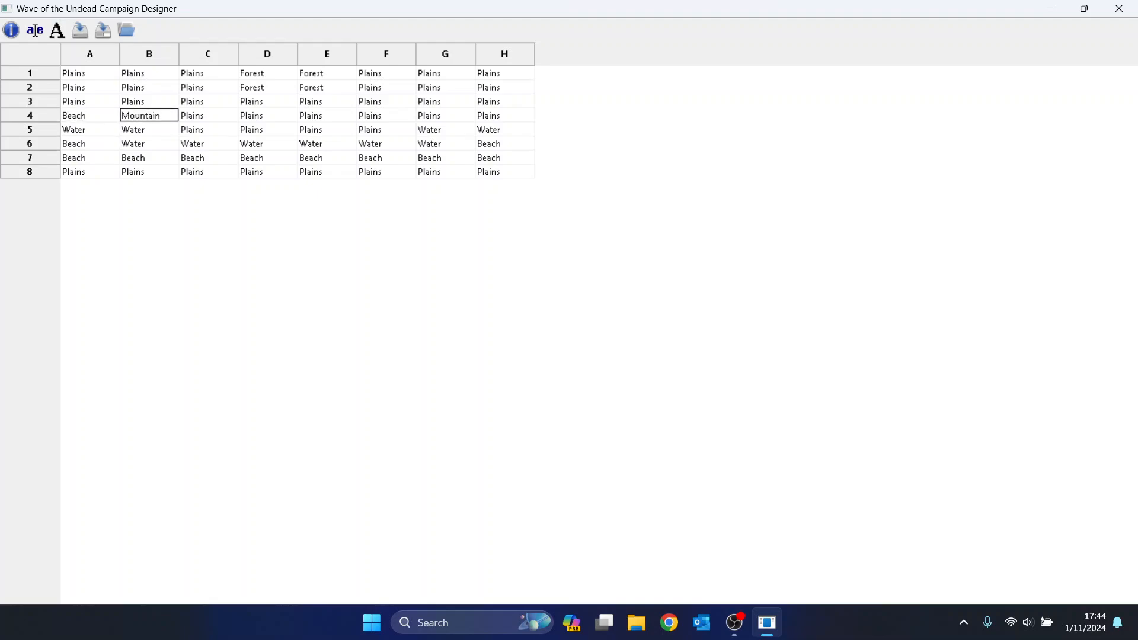
pyautogui.press('Right')
pyautogui.press('space')
pyautogui.press('space')
pyautogui.press('space')
pyautogui.press('Down')
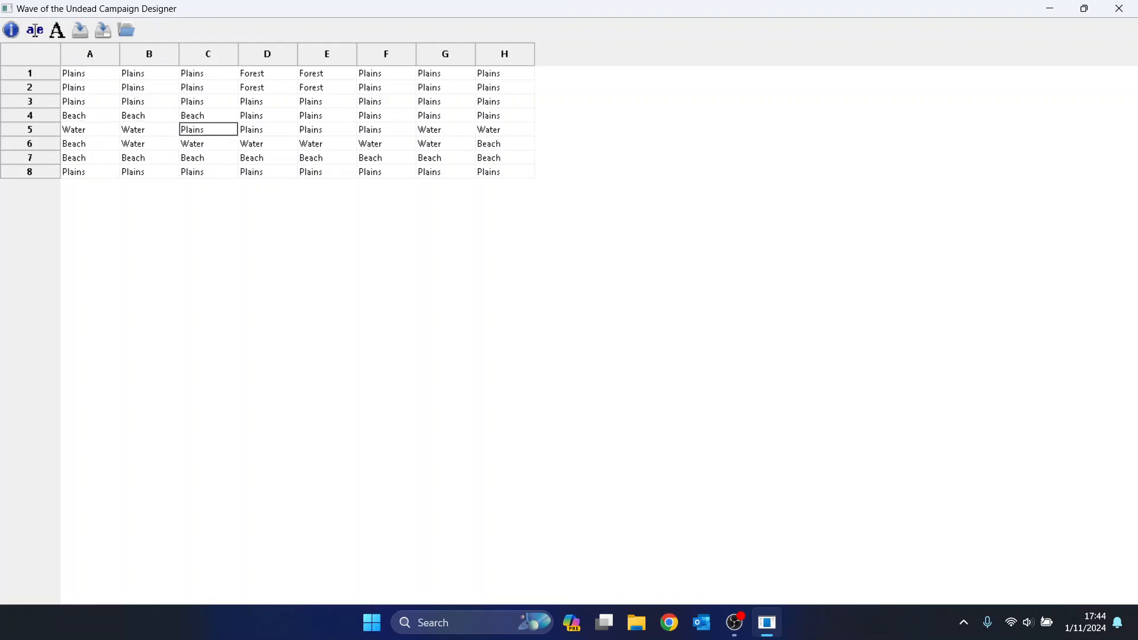
pyautogui.press('space')
pyautogui.press('space')
pyautogui.press('space')
# Make D5, E5, F5, F4, G4 and H4 Beach.
pyautogui.press('Right')
pyautogui.press('space')
pyautogui.press('space')
pyautogui.press('space')
pyautogui.press('Right')
pyautogui.press('space')
pyautogui.press('space')
pyautogui.press('space')
pyautogui.press('Right')
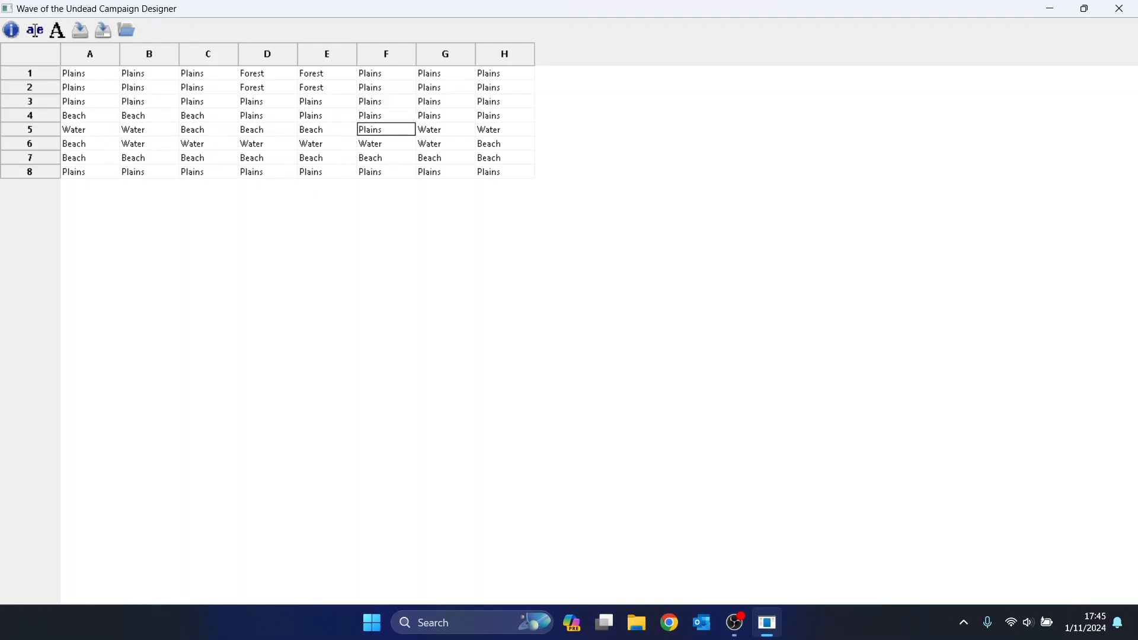
pyautogui.press('space')
pyautogui.press('space')
pyautogui.press('space')
pyautogui.press('Right')
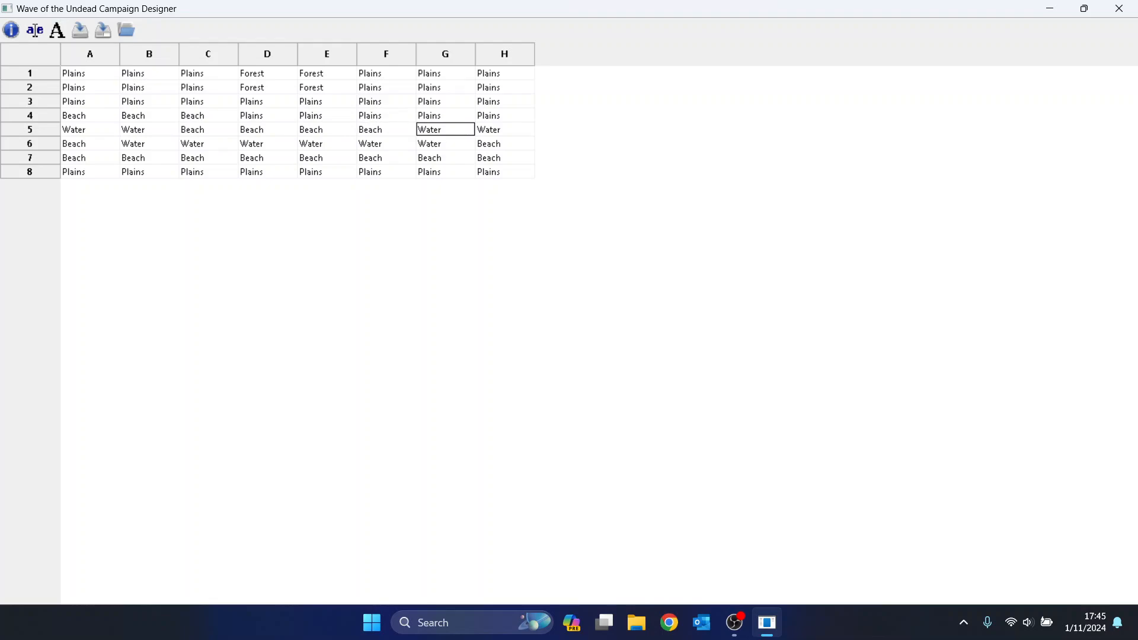
pyautogui.press('Up')
pyautogui.press('space')
pyautogui.press('space')
pyautogui.press('space')
pyautogui.press('space')
pyautogui.press('Right')
pyautogui.press('space')
pyautogui.press('space')
pyautogui.press('space')
pyautogui.press('space')
pyautogui.press('Right')
pyautogui.press('space')
pyautogui.press('space')
pyautogui.press('space')
pyautogui.press('space')
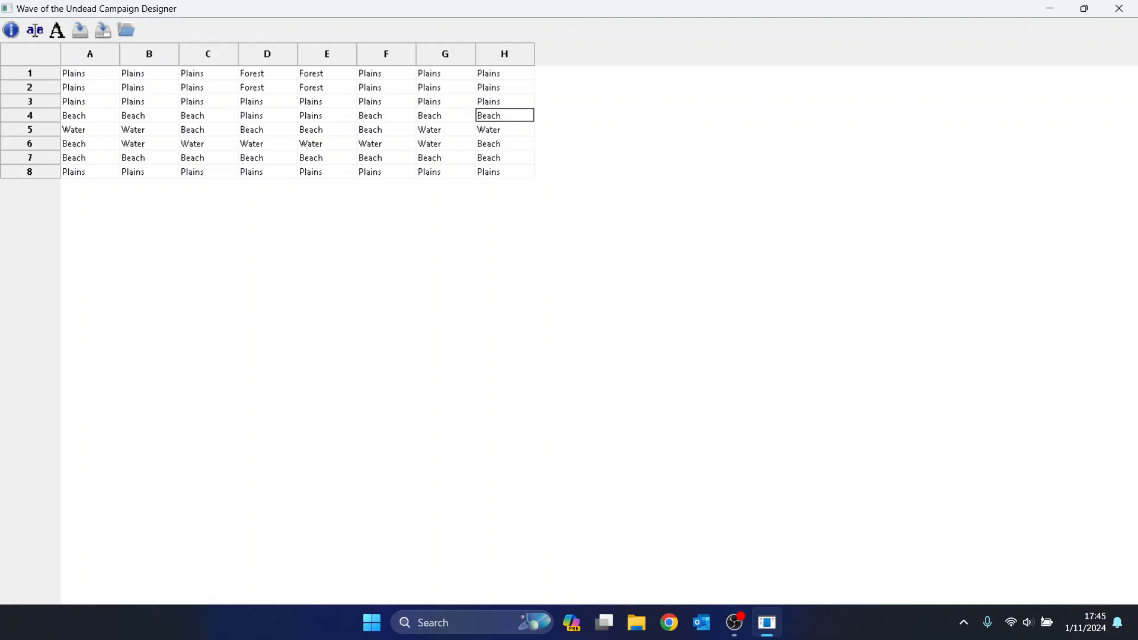
# Place Bridges across the river at H5, F6, C6 and A5.
pyautogui.click(504, 129)
pyautogui.press('b')
pyautogui.click(386, 130)
pyautogui.click(386, 144)
pyautogui.click(385, 129)
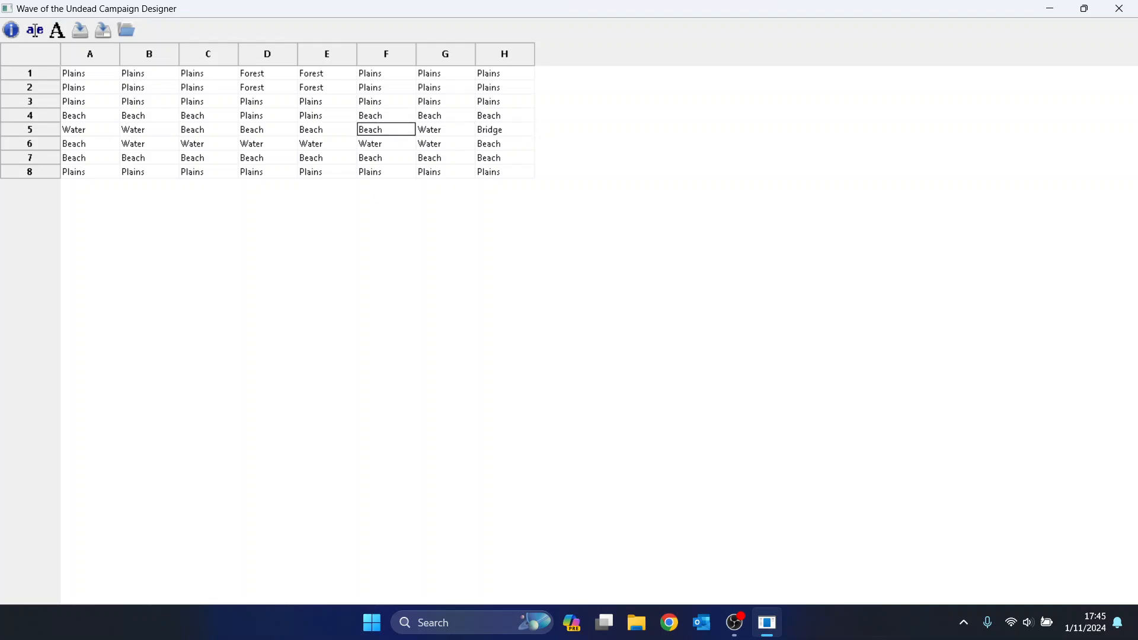
pyautogui.click(386, 143)
pyautogui.press('b')
pyautogui.press('Left')
pyautogui.press('Left')
pyautogui.press('Left')
pyautogui.press('b')
pyautogui.press('Left')
pyautogui.press('Left')
pyautogui.press('Up')
pyautogui.press('b')
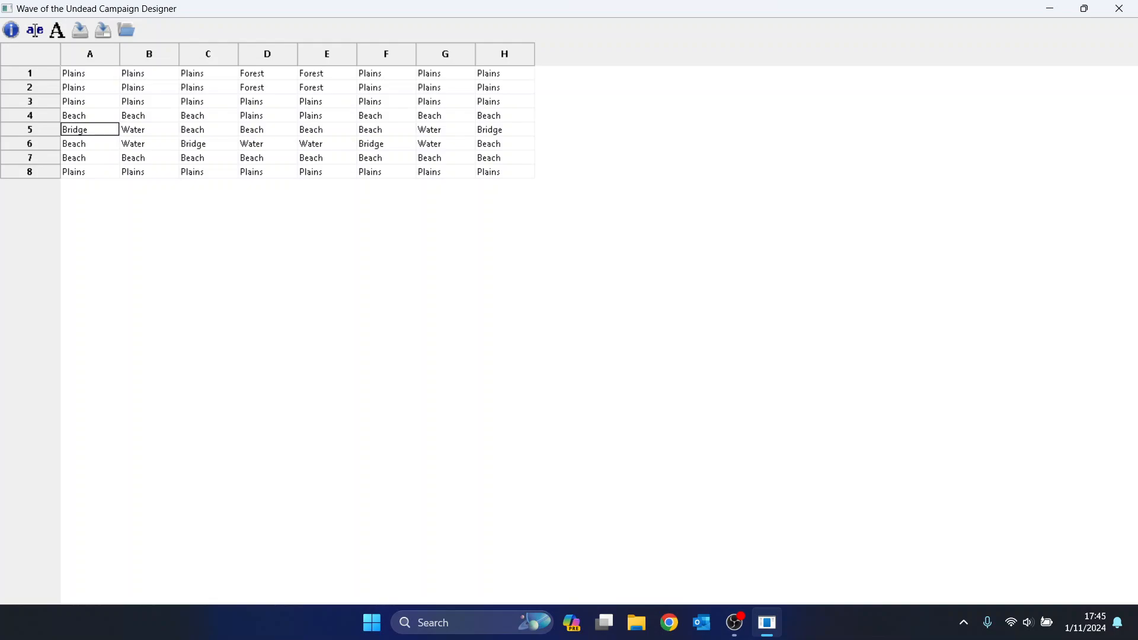
# Turn corner cells A8 and B8 into Mountain.
pyautogui.press('Down')
pyautogui.press('Down')
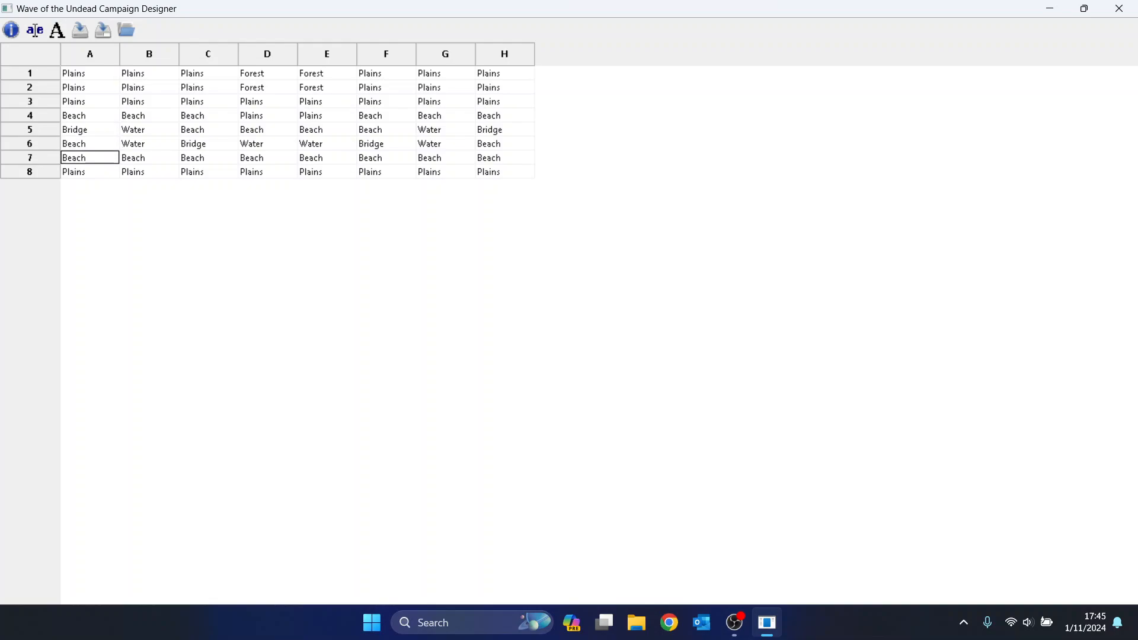
pyautogui.press('Down')
pyautogui.press('Right')
pyautogui.press('Right')
pyautogui.press('Right')
pyautogui.press('Up')
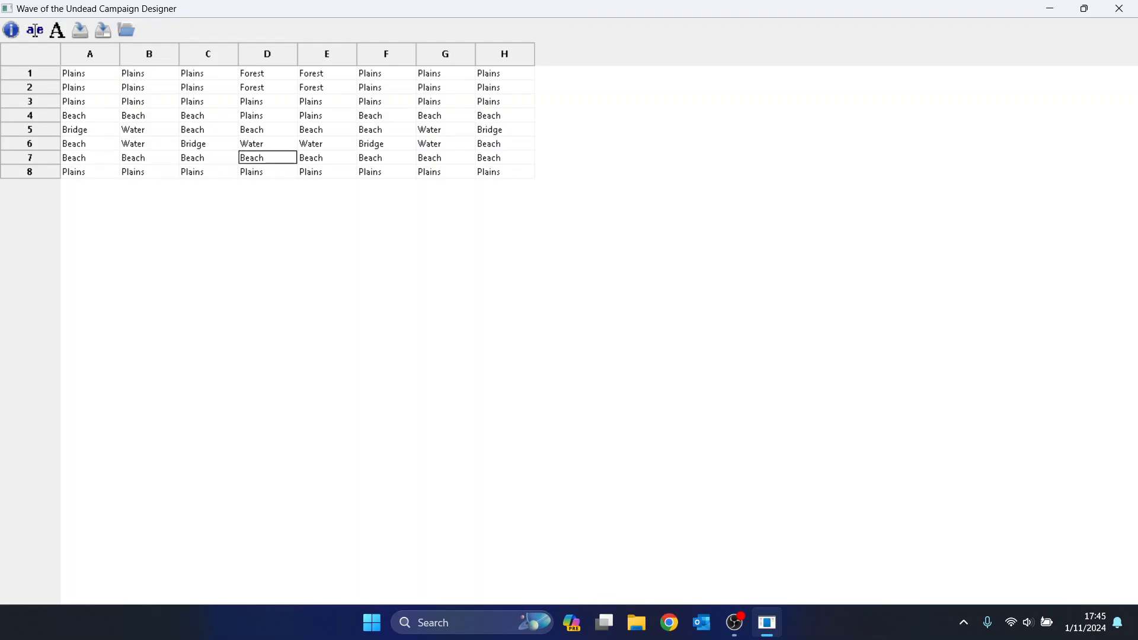
pyautogui.press('Down')
pyautogui.press('Right')
pyautogui.press('Up')
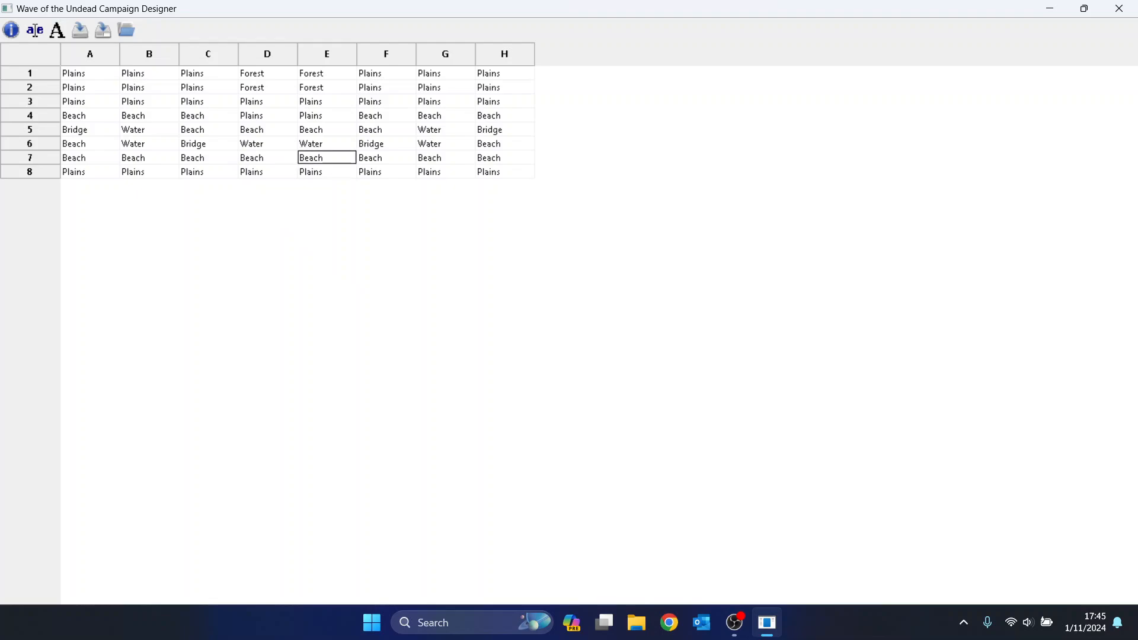
pyautogui.press('Left')
pyautogui.press('Left')
pyautogui.press('Left')
pyautogui.press('Left')
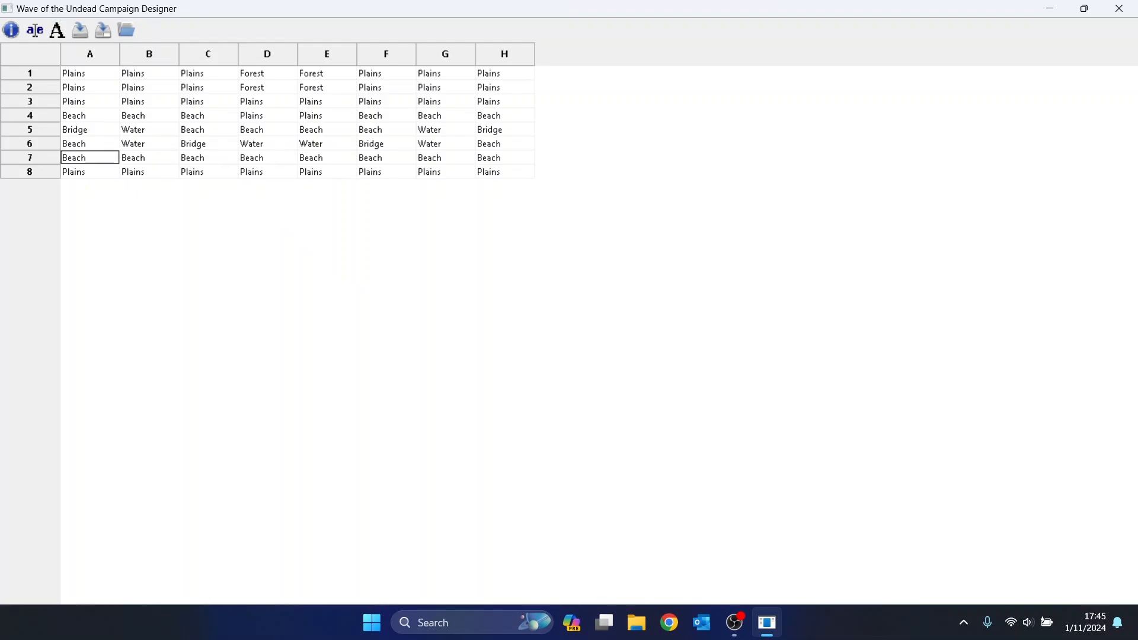
pyautogui.press('Right')
pyautogui.press('Up')
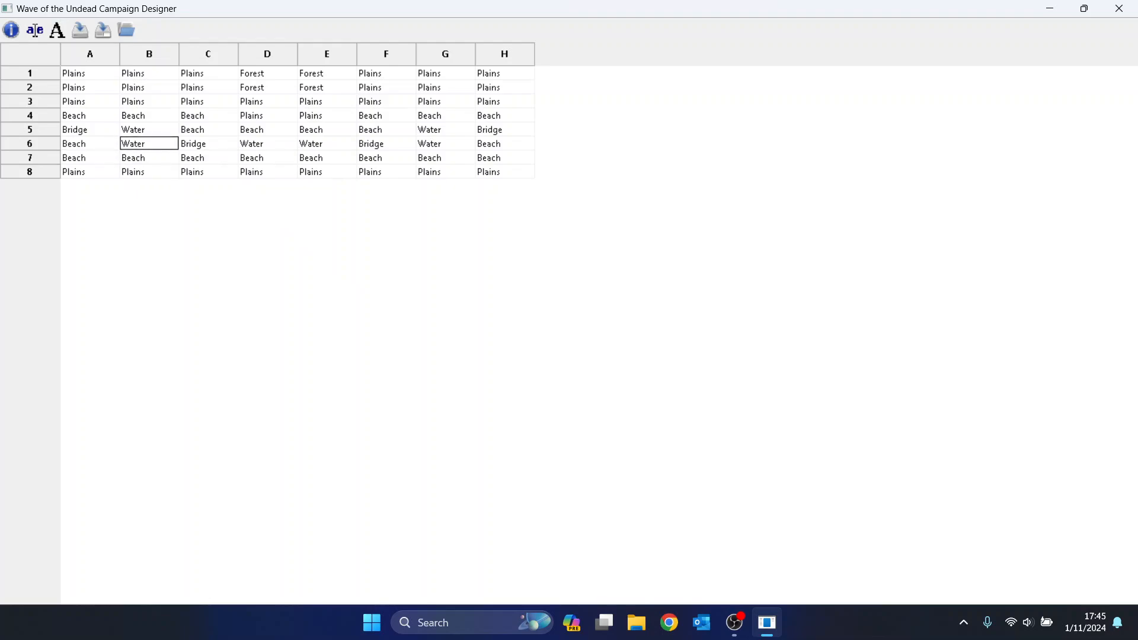
pyautogui.press('Left')
pyautogui.press('Down')
pyautogui.press('Down')
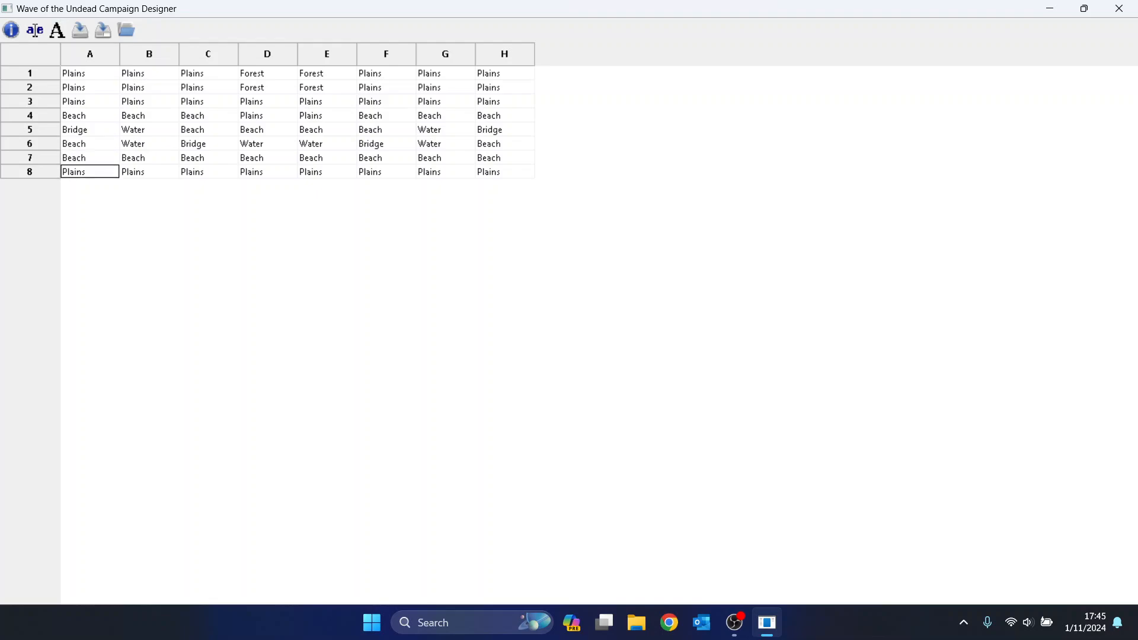
pyautogui.press('pagedown')
pyautogui.press('pagedown')
pyautogui.press('pagedown')
pyautogui.press('pageup')
pyautogui.press('Right')
pyautogui.press('pagedown')
pyautogui.press('pagedown')
pyautogui.press('Right')
pyautogui.press('Right')
pyautogui.press('Right')
pyautogui.press('Right')
pyautogui.press('Right')
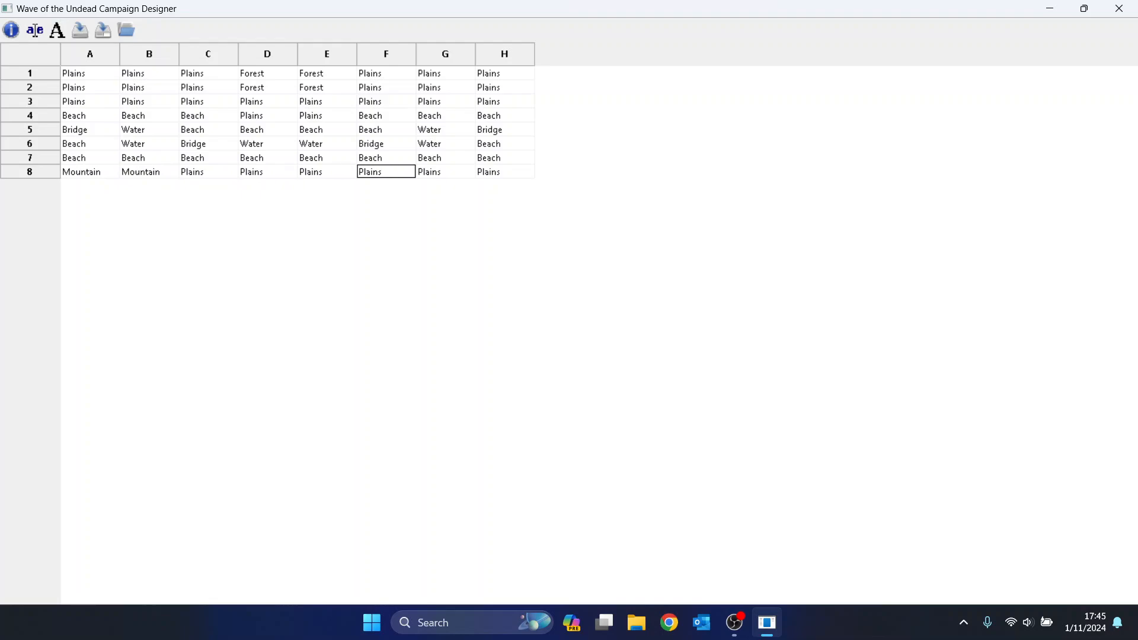
# Turn G8 and H8 into Mountain.
pyautogui.press('pagedown')
pyautogui.press('pagedown')
pyautogui.press('pagedown')
pyautogui.press('pageup')
pyautogui.press('Right')
pyautogui.press('pagedown')
pyautogui.press('pagedown')
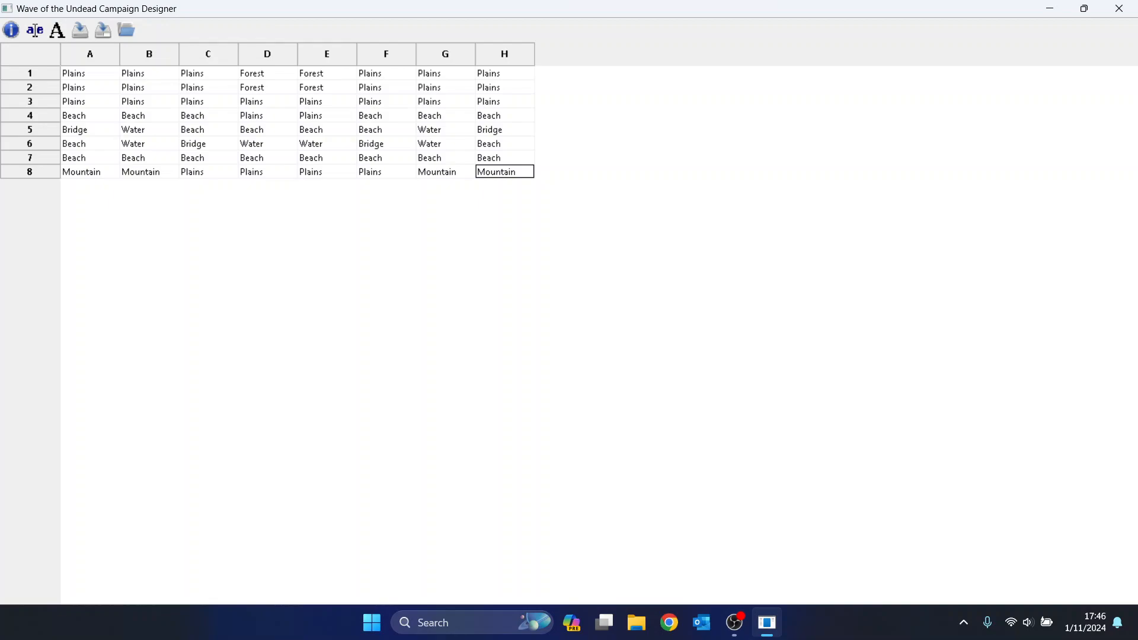
# From cell D4, bring up the Player Starting Stats with Ctrl+P.
pyautogui.press('Left')
pyautogui.press('Left')
pyautogui.press('Left')
pyautogui.press('Up')
pyautogui.press('Up')
pyautogui.press('Up')
pyautogui.press('Up')
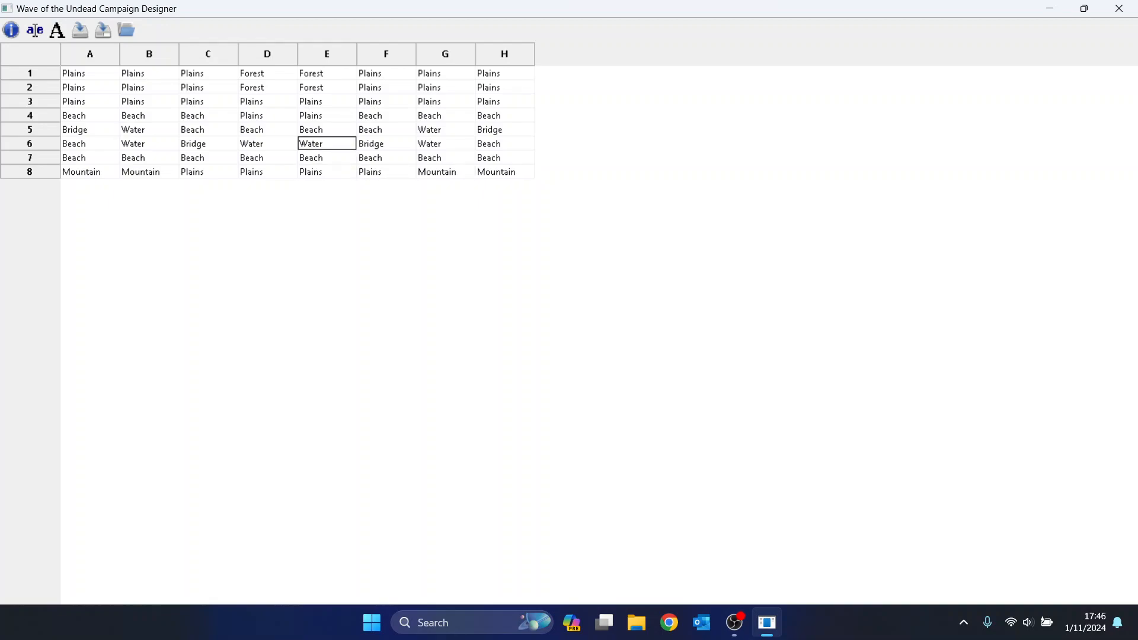
pyautogui.press('Left')
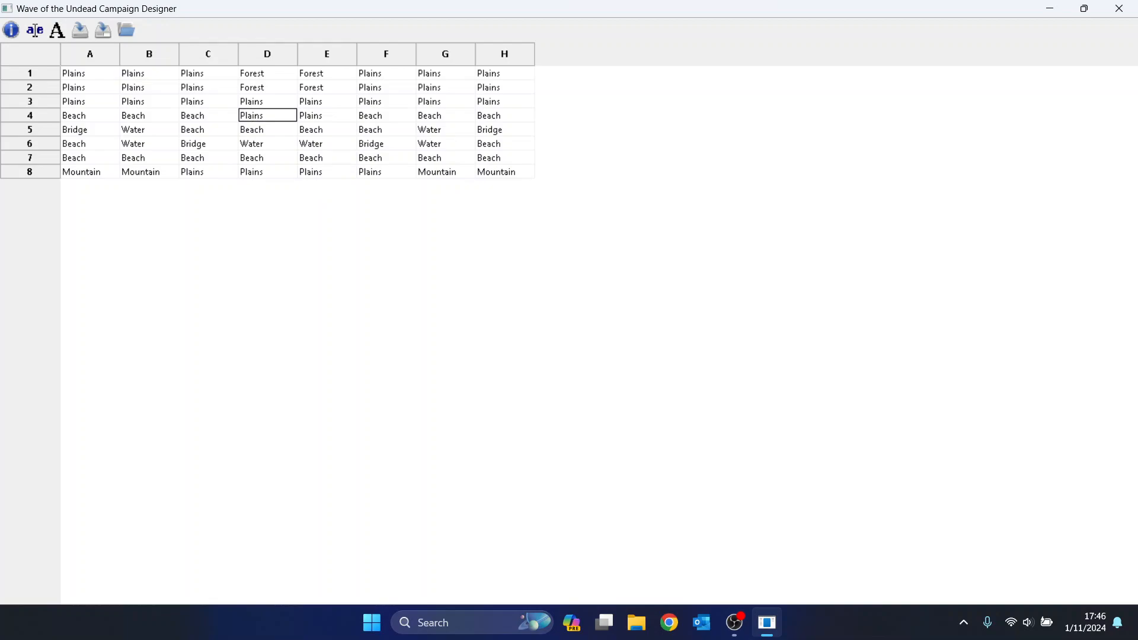
pyautogui.hotkey('ctrl', 'p')
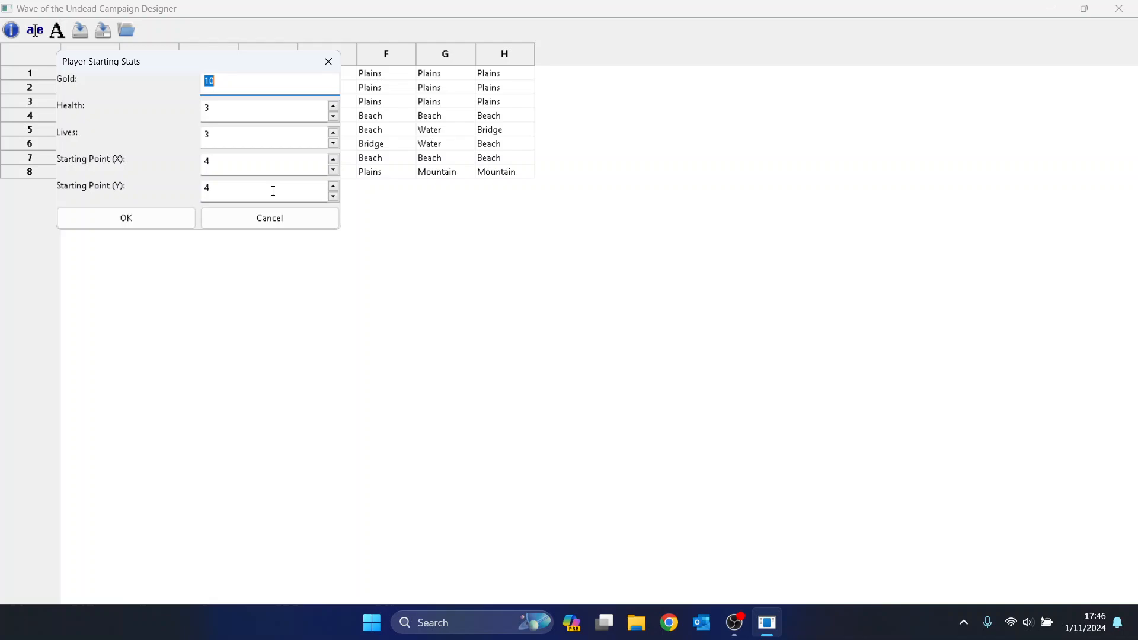
# Change starting Gold from 10 to 15 and confirm the Player Starting Stats.
pyautogui.press('Home')
pyautogui.press('BackSpace')
pyautogui.press('BackSpace')
pyautogui.write('15')
pyautogui.press('Tab')
pyautogui.press('Tab')
pyautogui.press('Tab')
pyautogui.press('Tab')
pyautogui.press('Tab')
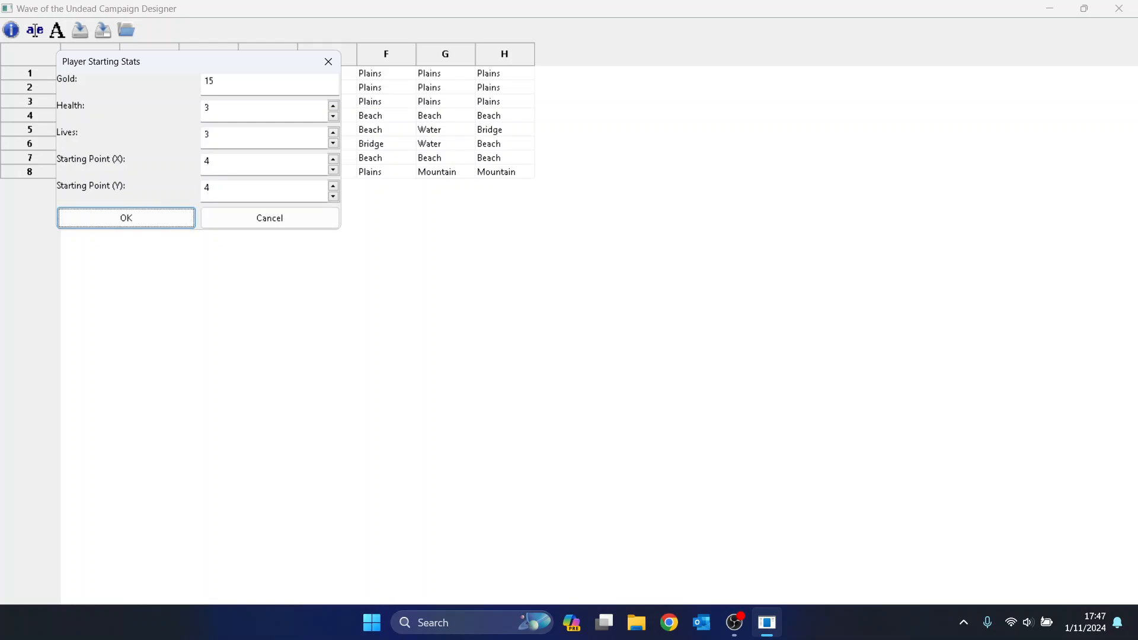
pyautogui.press('Return')
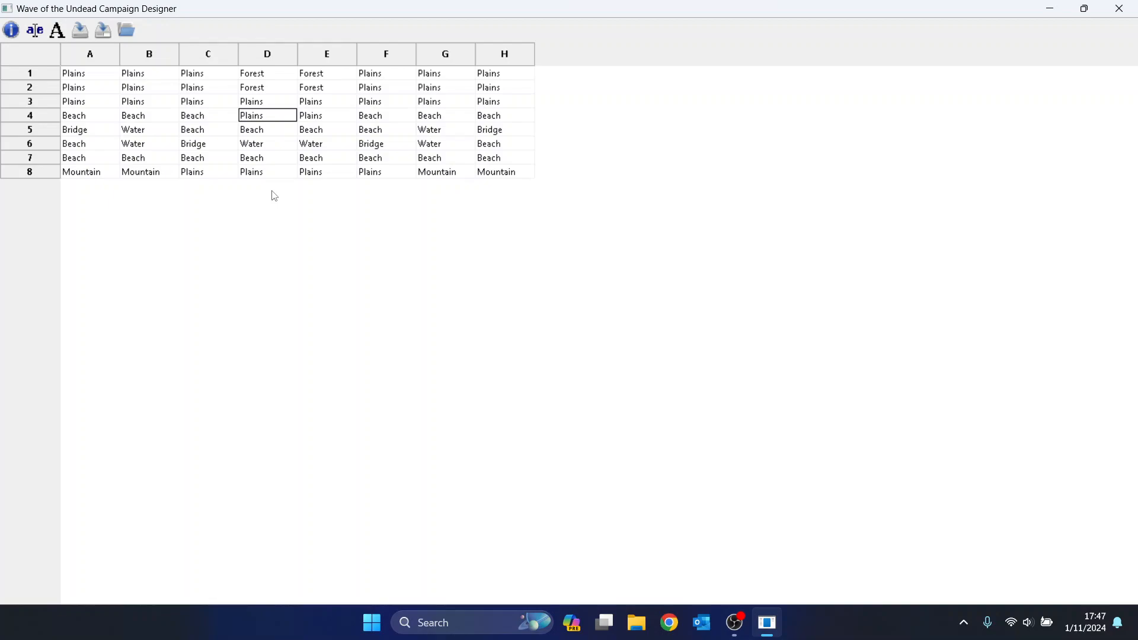
# In the Wave Editor, dismiss the No Wave Selected warning from adding a zombie.
pyautogui.hotkey('ctrl', 'w')
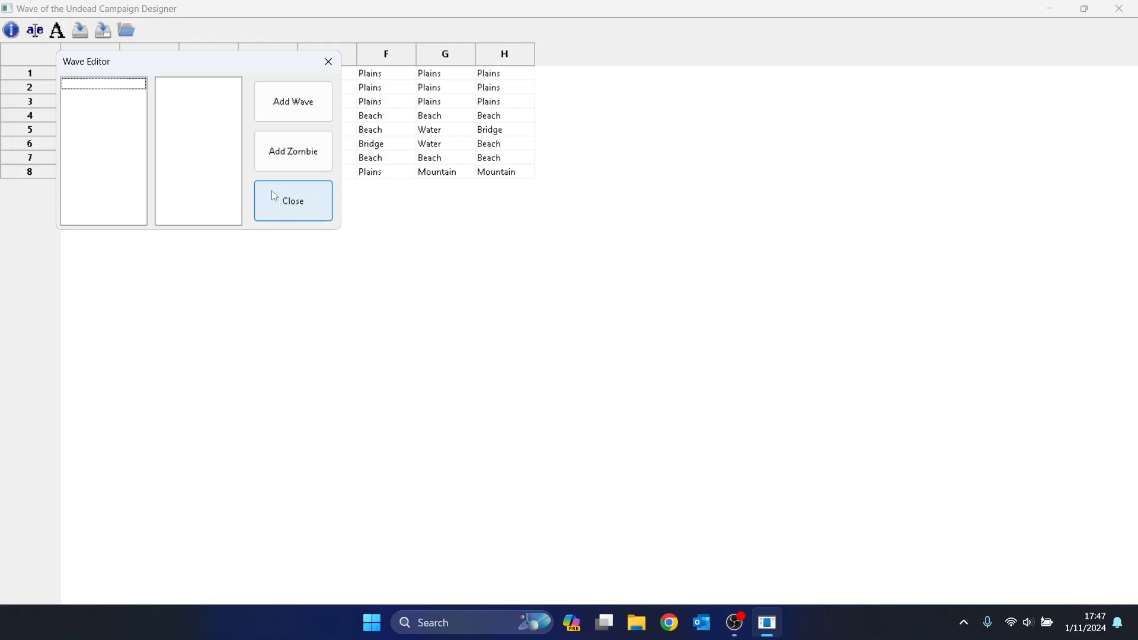
pyautogui.press('Tab')
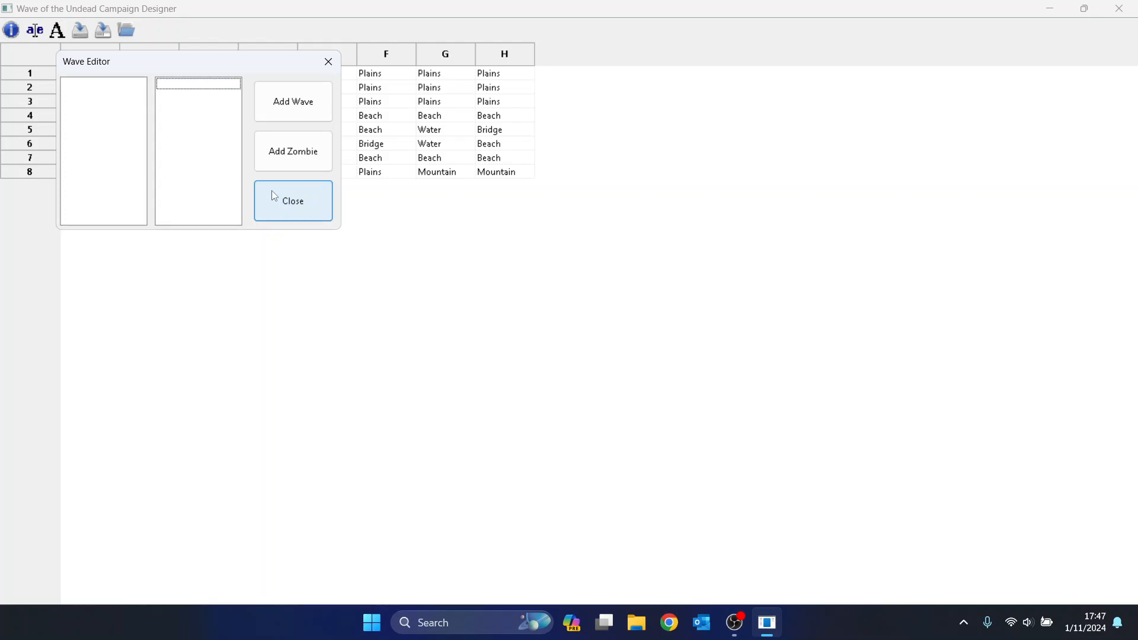
pyautogui.press('Tab')
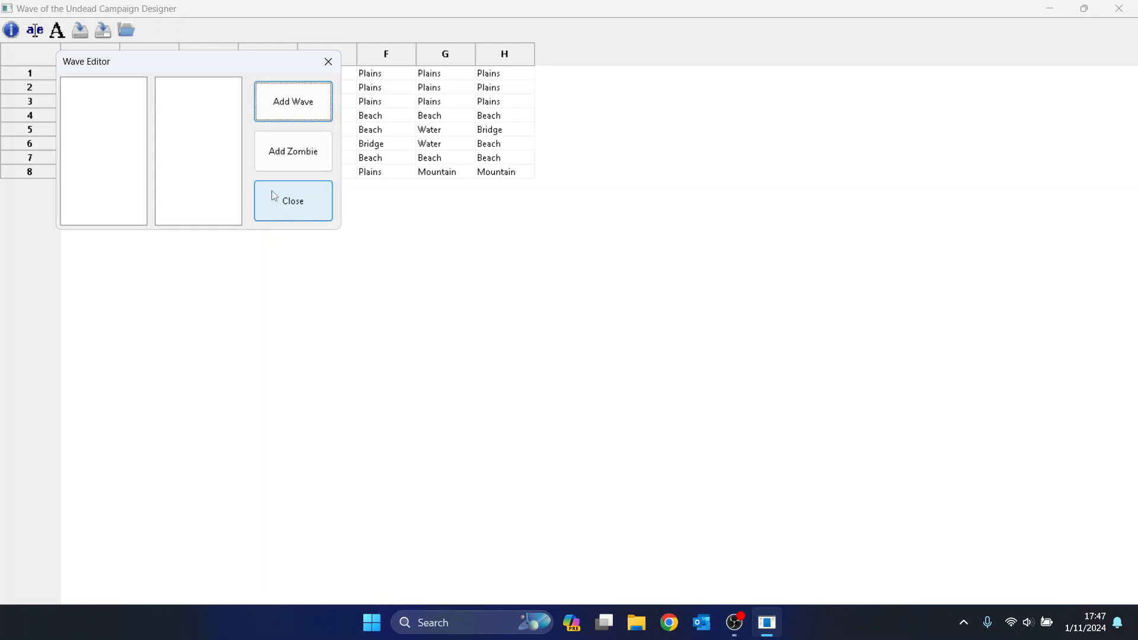
pyautogui.press('Tab')
pyautogui.press('Tab')
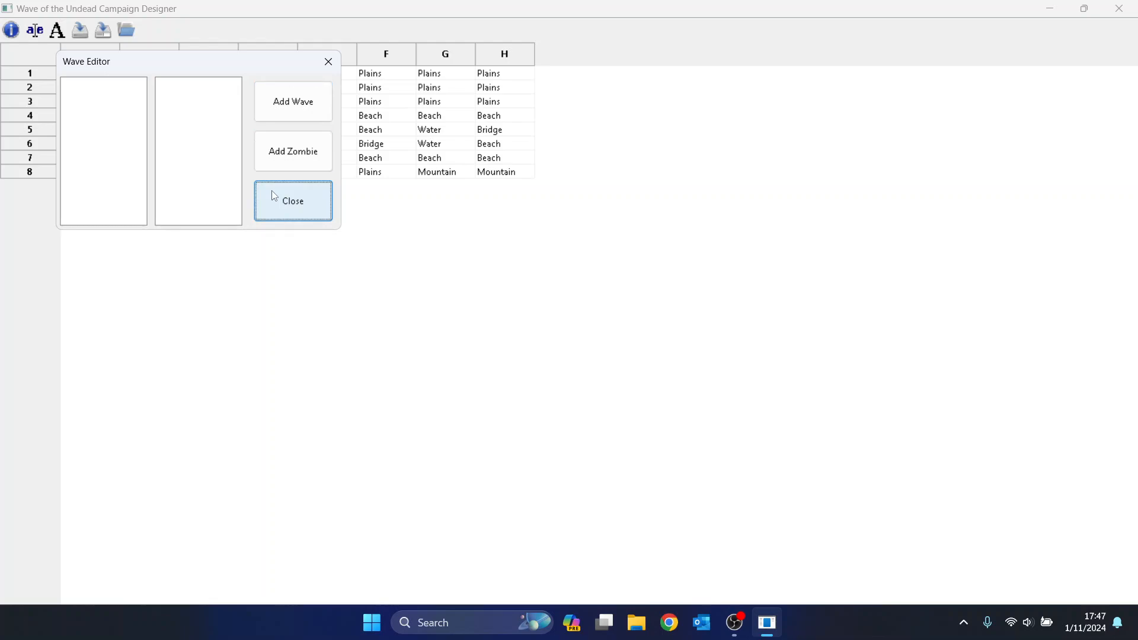
pyautogui.hotkey('shift', 'Tab')
pyautogui.hotkey('shift', 'Tab')
pyautogui.press('Tab')
pyautogui.press('Return')
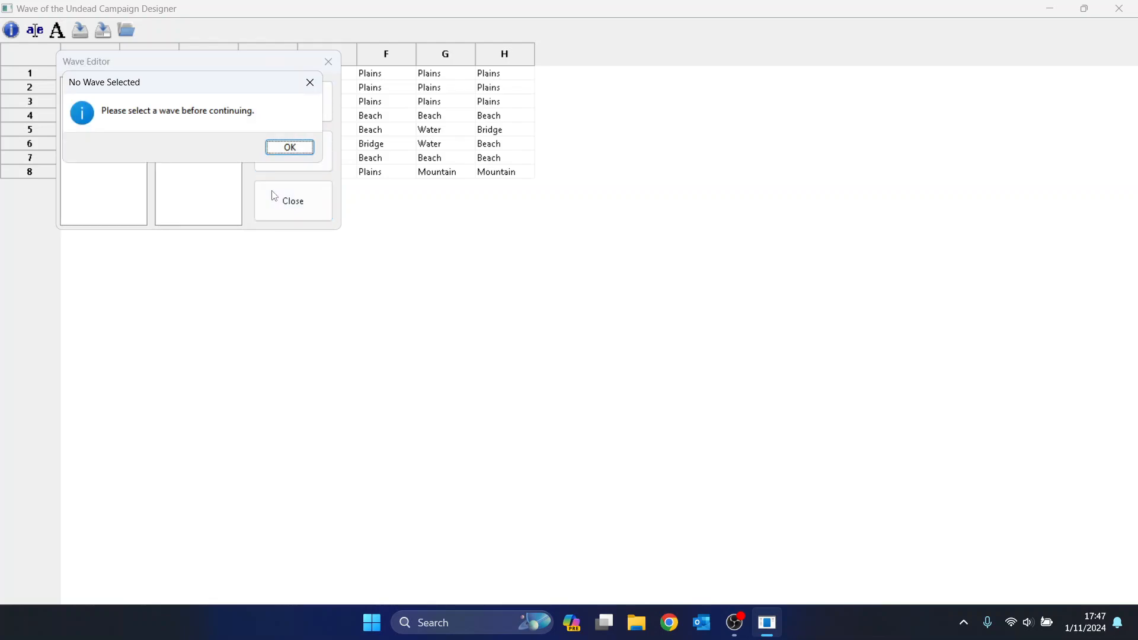
pyautogui.press('Return')
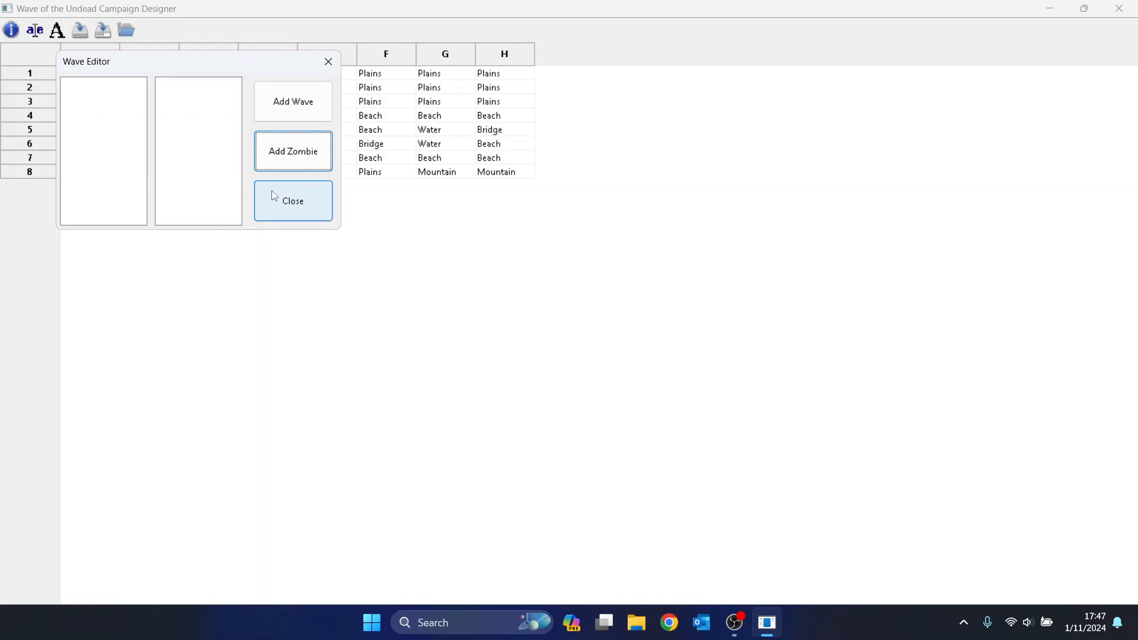
# Add wave 1 and select it in the wave list.
pyautogui.hotkey('shift', 'Tab')
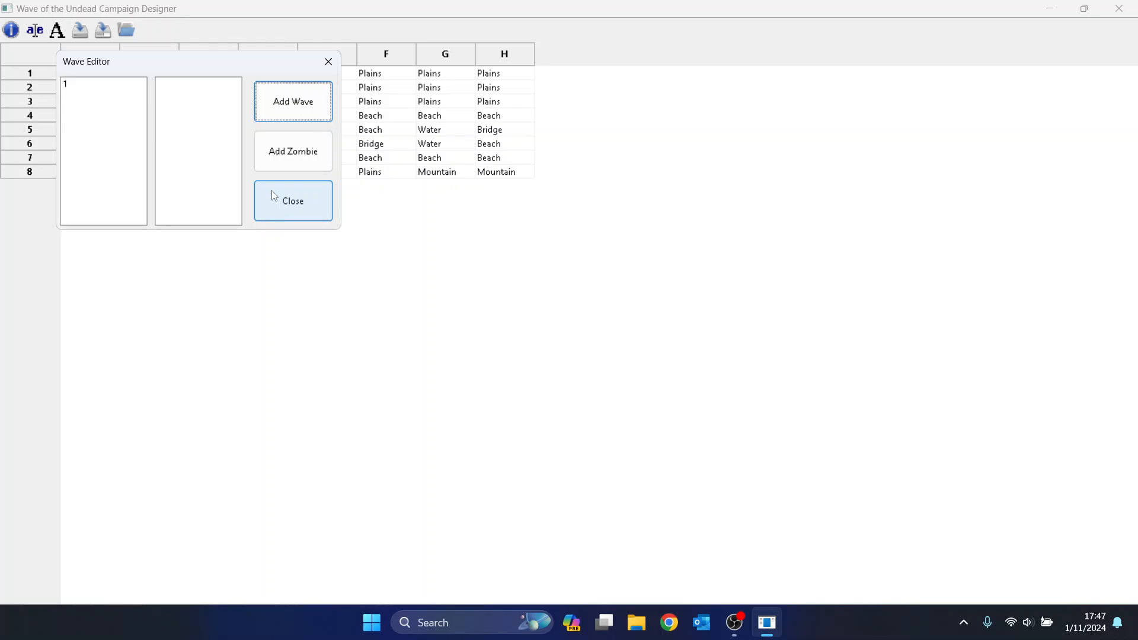
pyautogui.hotkey('shift', 'Tab')
pyautogui.hotkey('shift', 'Tab')
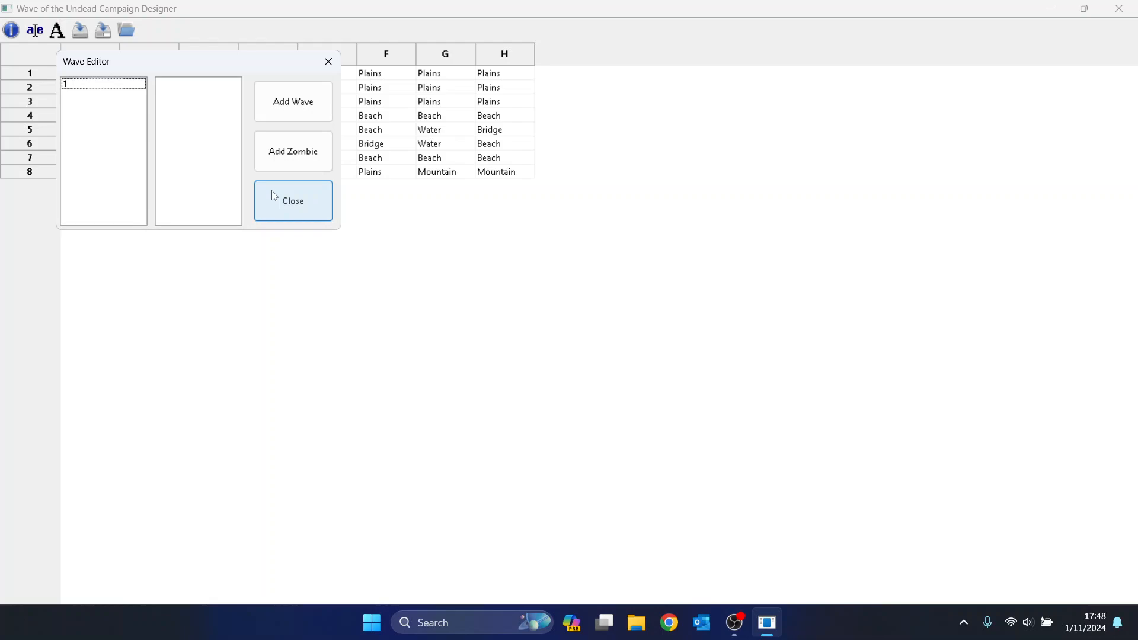
pyautogui.press('space')
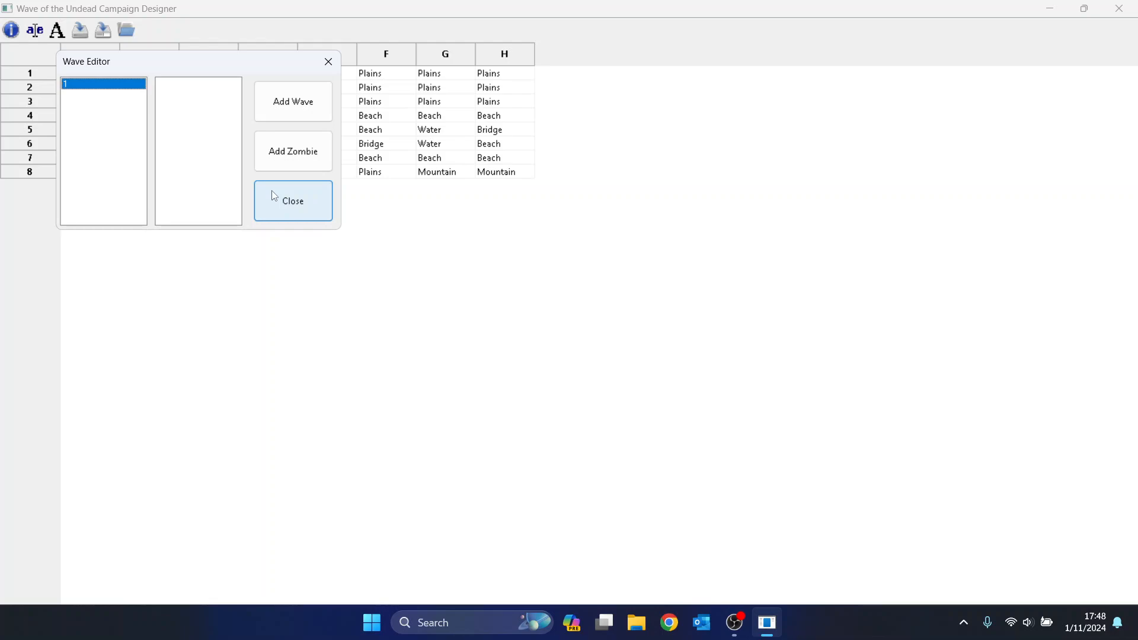
pyautogui.press('Tab')
pyautogui.press('Tab')
pyautogui.press('Tab')
# Start a new wave 1 zombie, keeping start 1,1, and give it health 3.
pyautogui.press('space')
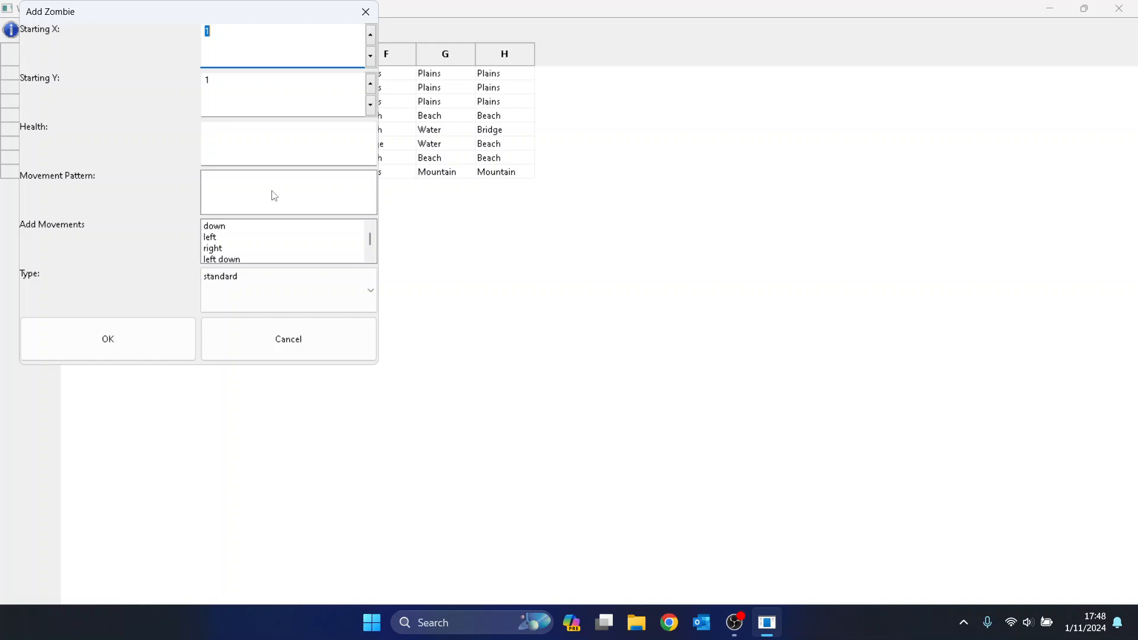
pyautogui.press('Tab')
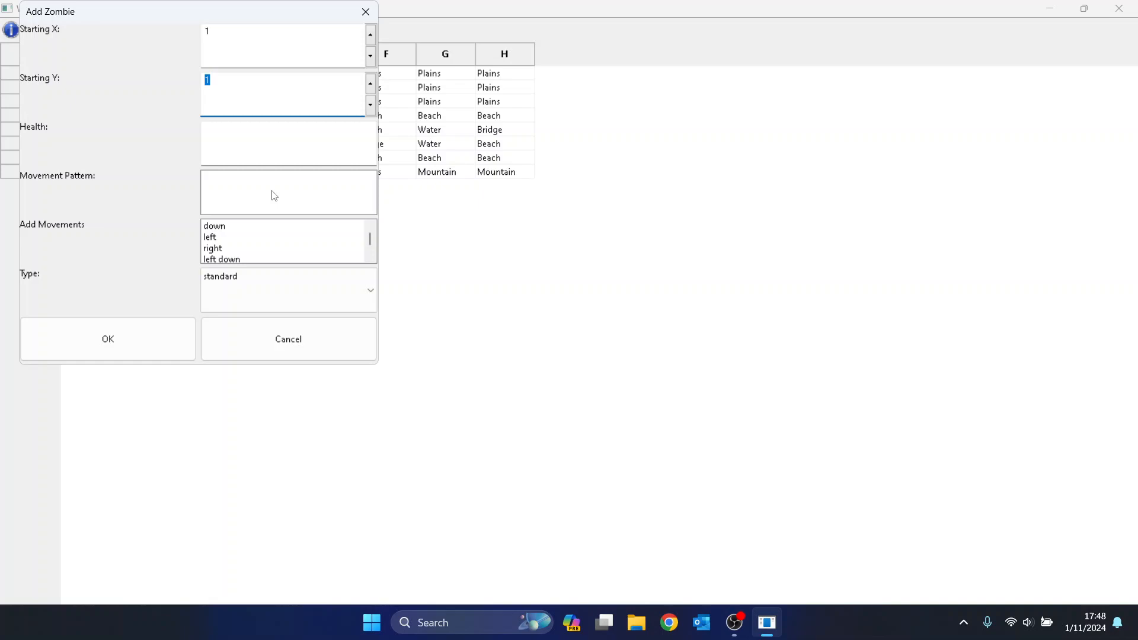
pyautogui.press('Tab')
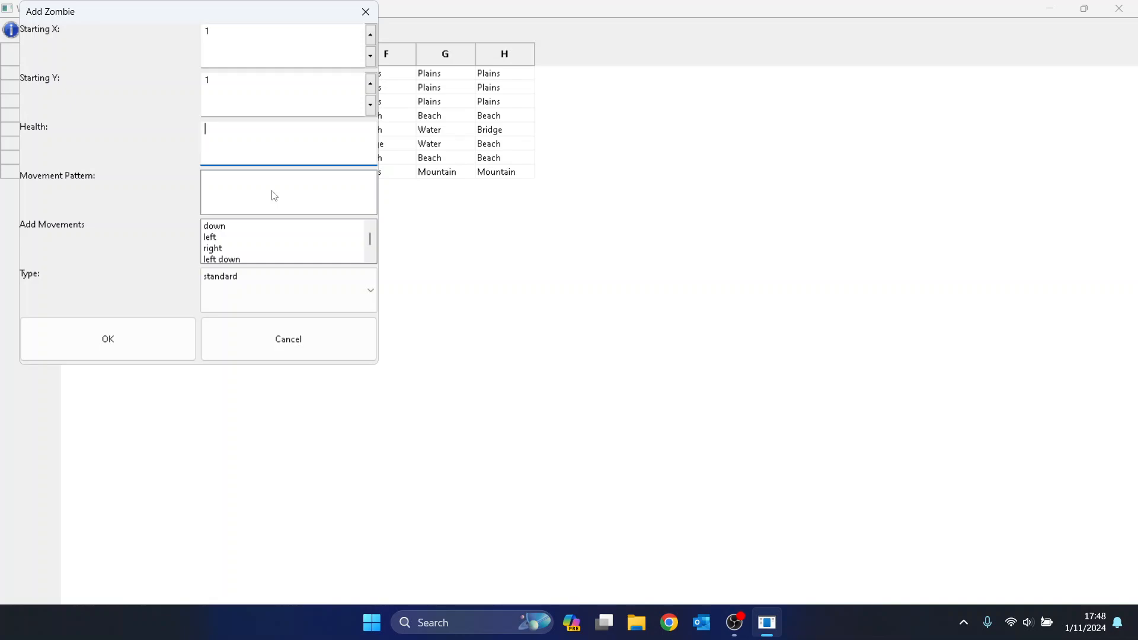
pyautogui.write('3')
# Browse the available movements, try adding left, and dismiss the Invalid Movement error.
pyautogui.press('Tab')
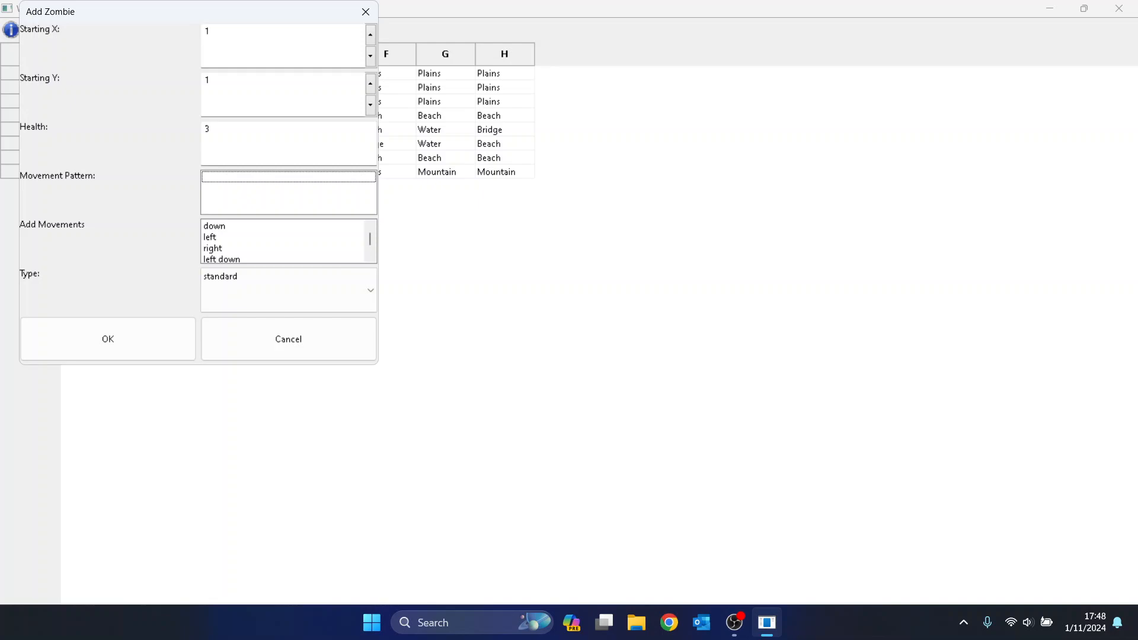
pyautogui.press('Tab')
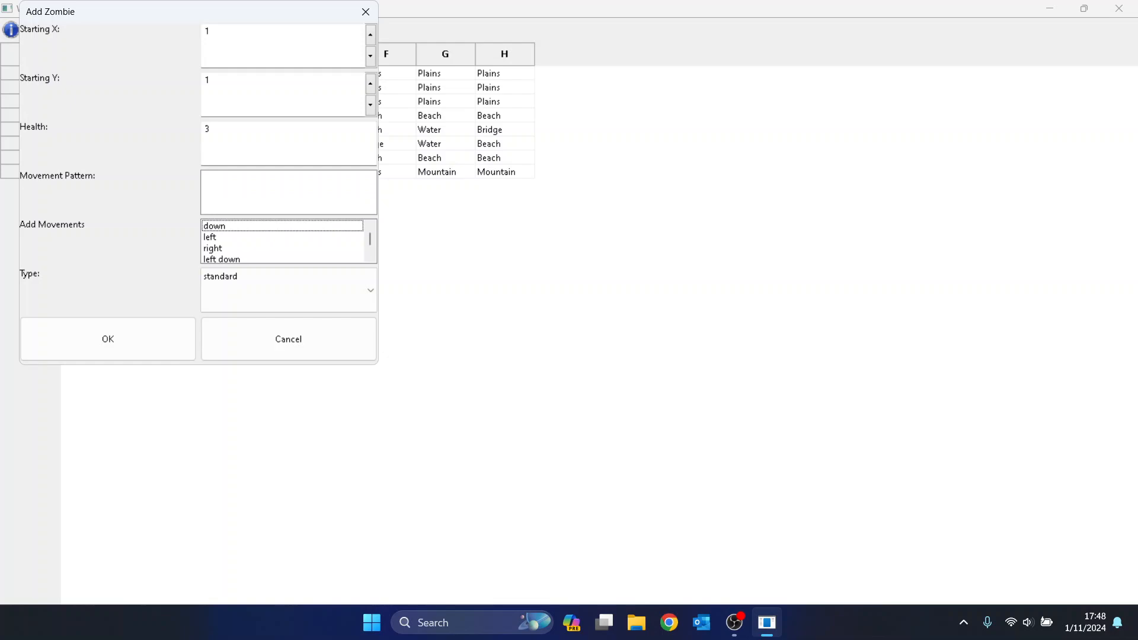
pyautogui.press('Down')
pyautogui.press('Down')
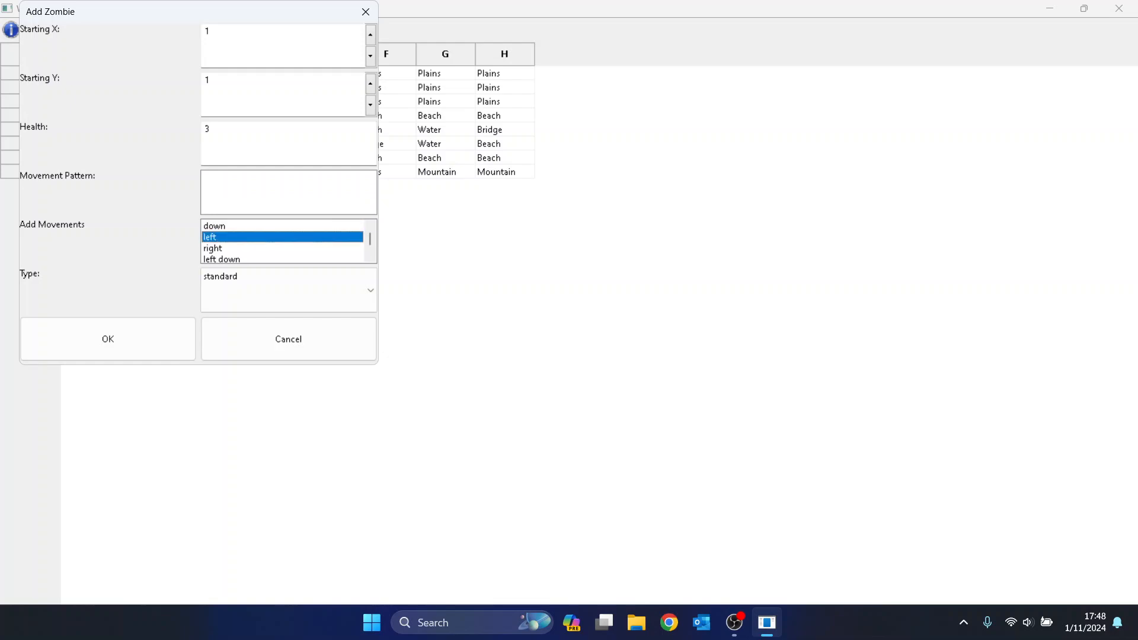
pyautogui.press('Down')
pyautogui.press('Down')
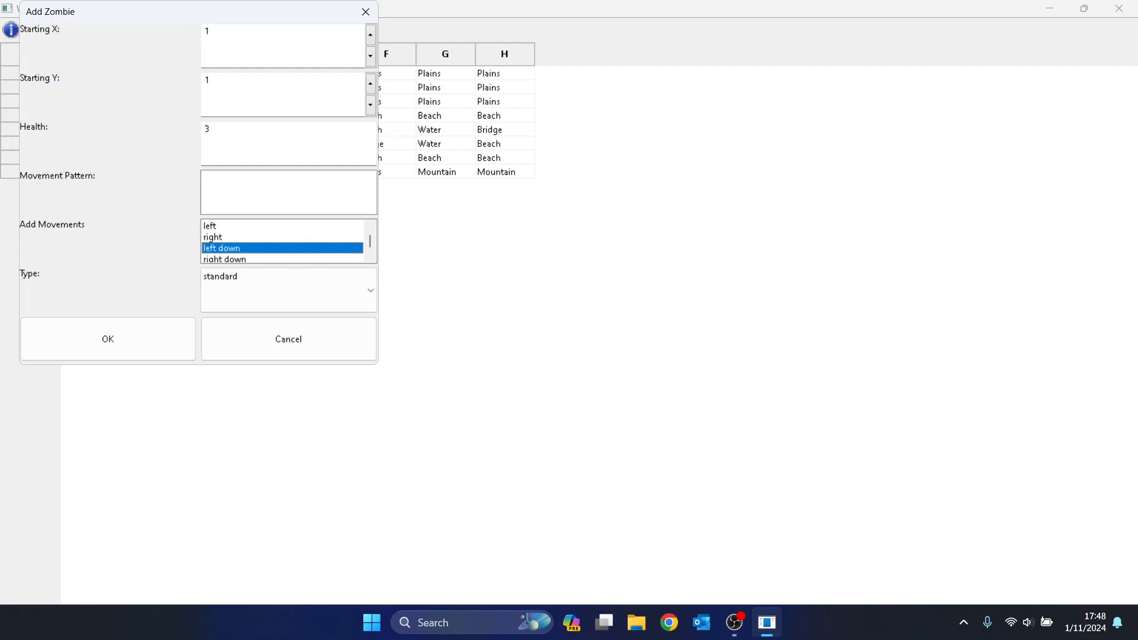
pyautogui.press('Down')
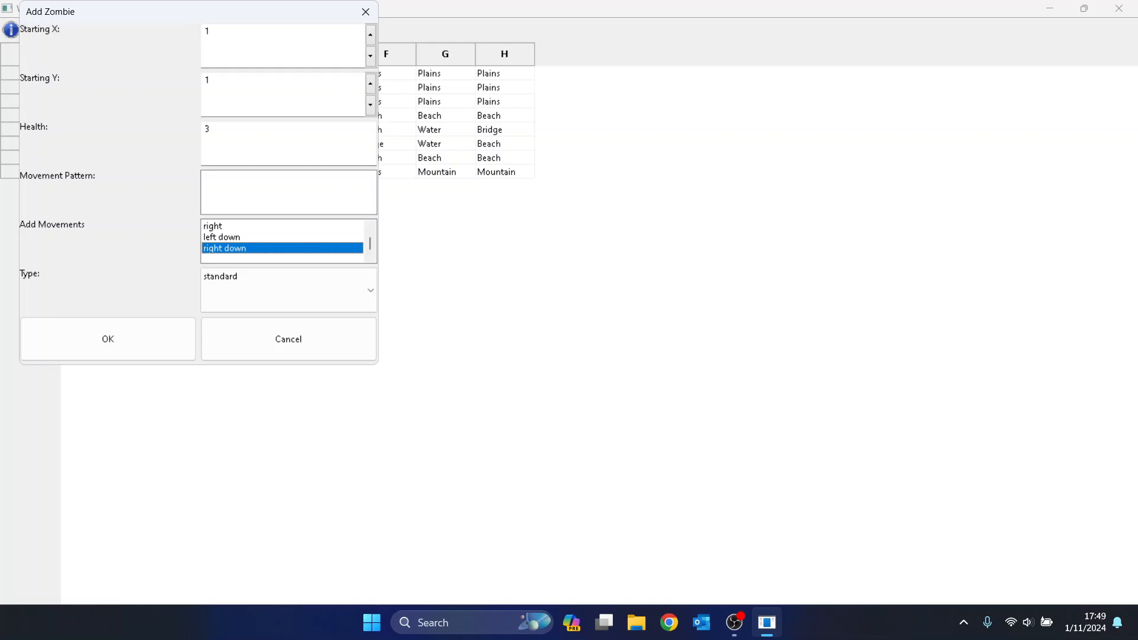
pyautogui.press('Up')
pyautogui.press('Up')
pyautogui.press('Up')
pyautogui.press('Up')
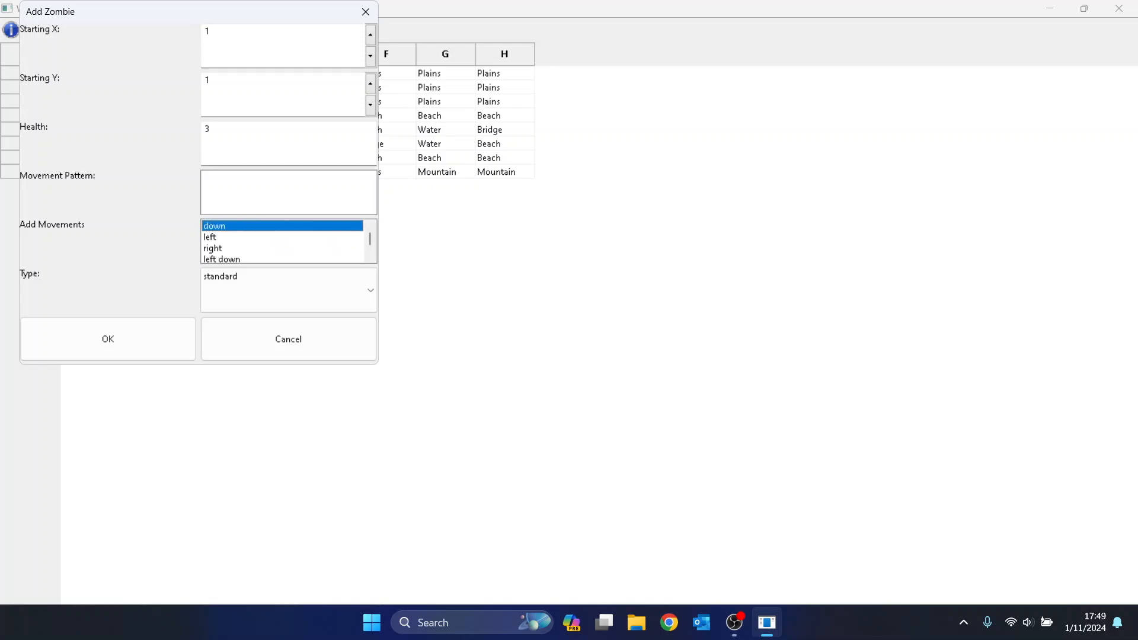
pyautogui.press('Down')
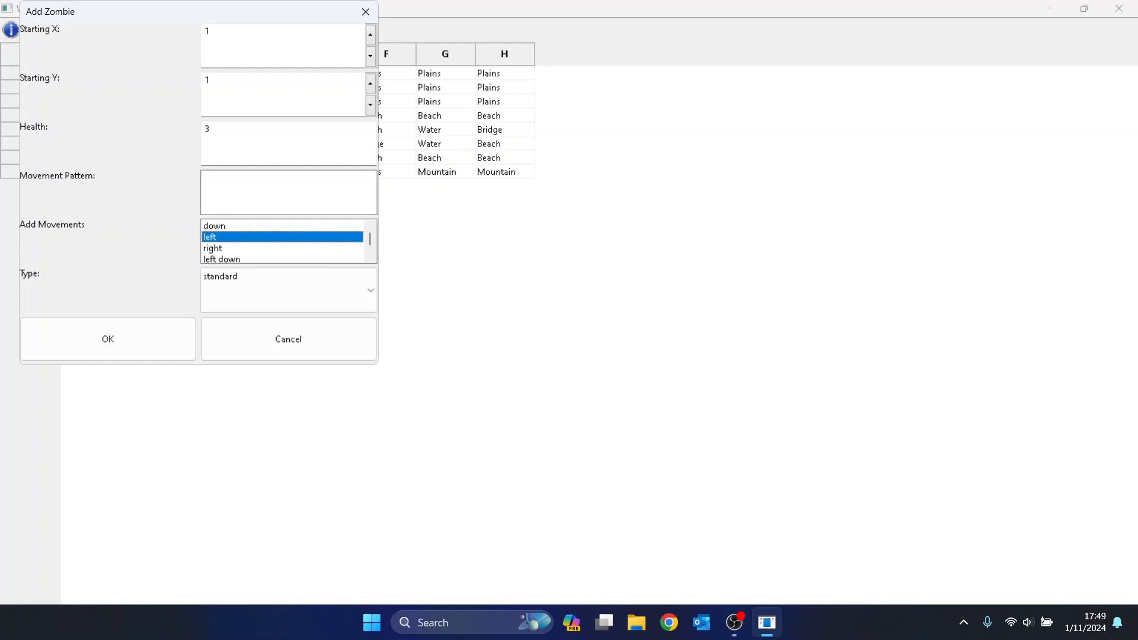
pyautogui.press('Return')
pyautogui.click(274, 190)
# Add down moves to the movement pattern and dismiss the invalid movement error.
pyautogui.press('Up')
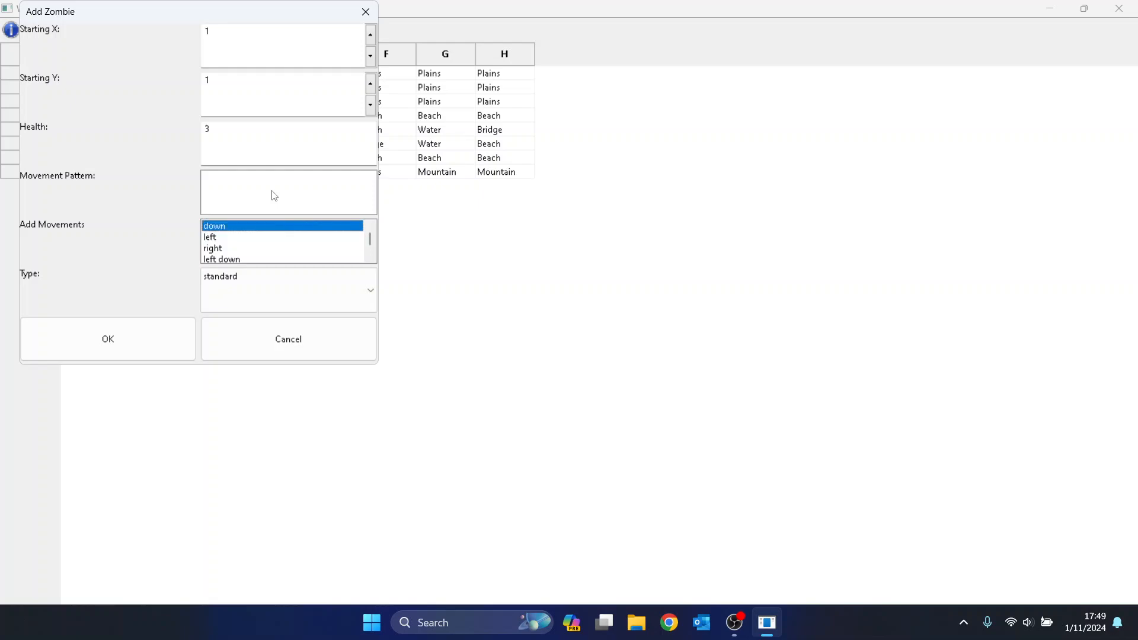
pyautogui.press('Return')
pyautogui.press('Return')
pyautogui.press('Return')
pyautogui.press('Return')
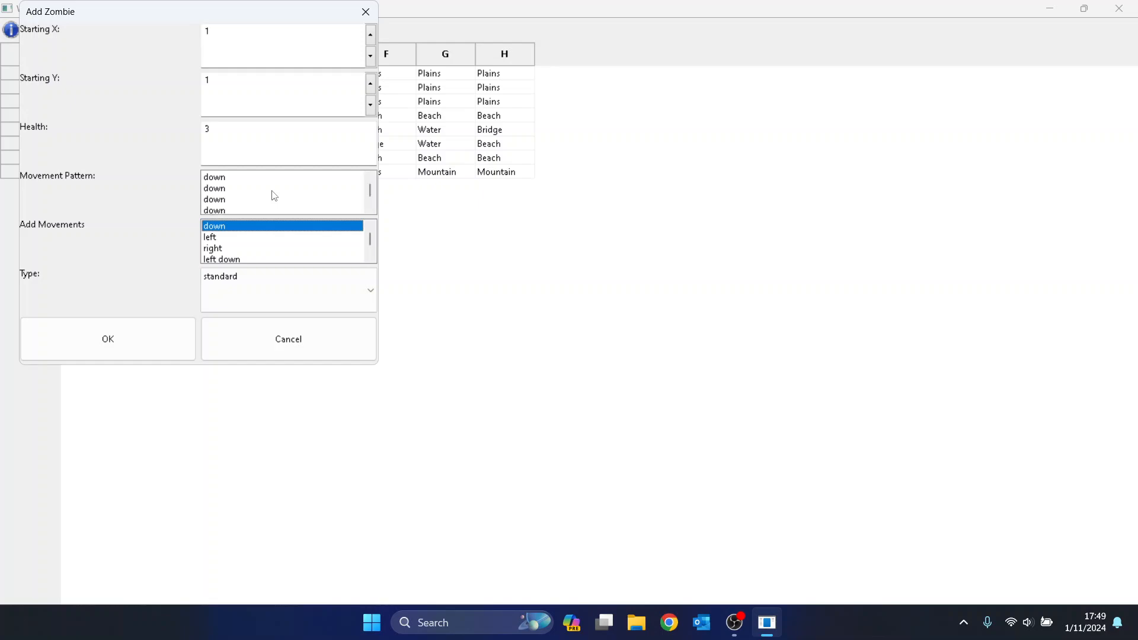
pyautogui.press('Return')
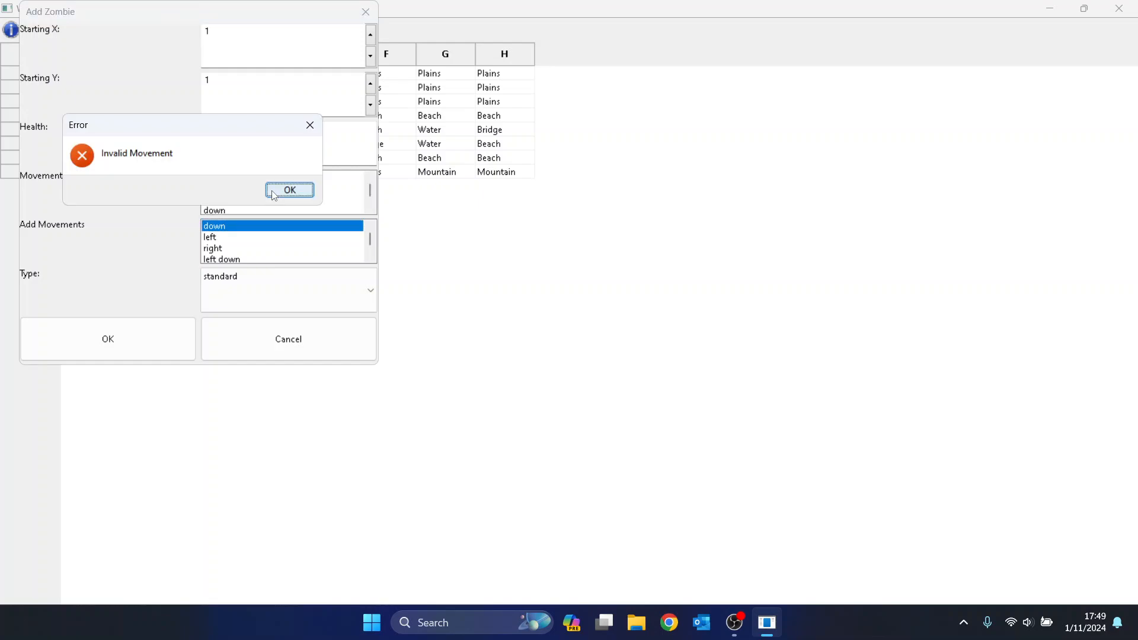
pyautogui.press('Return')
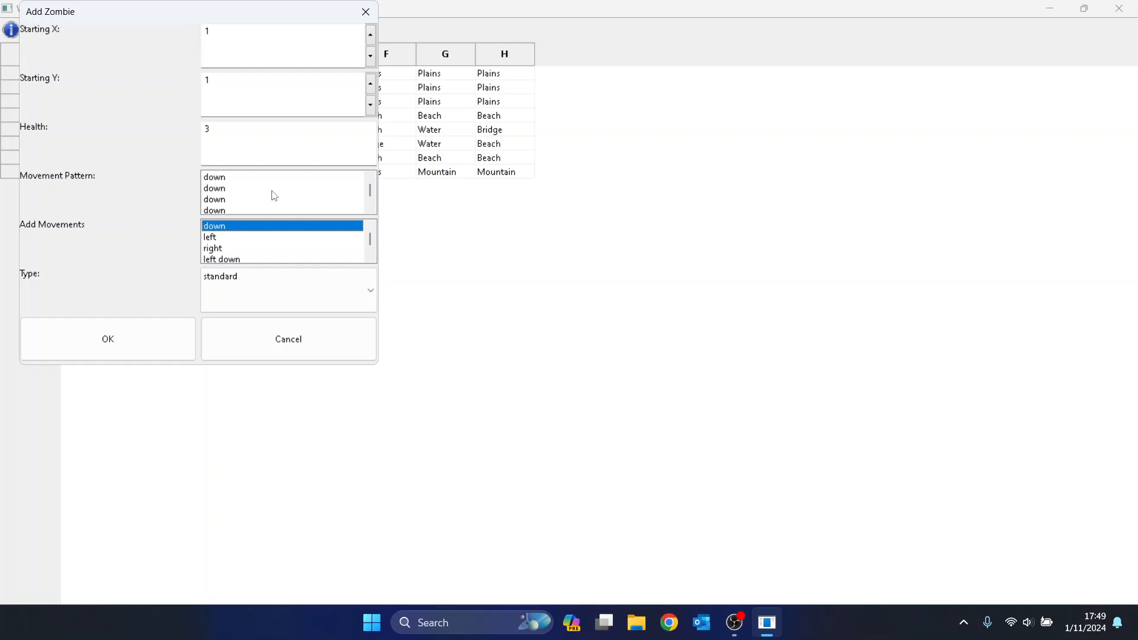
# Keep the type standard, delete one extra down move, and add the zombie to wave 1.
pyautogui.press('Tab')
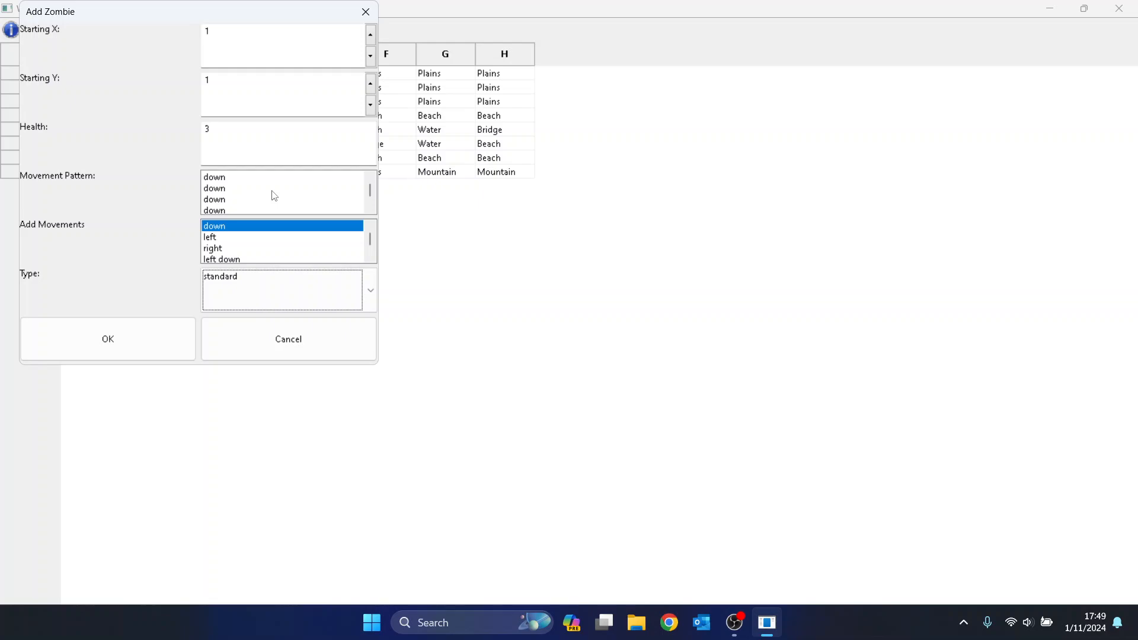
pyautogui.press('Down')
pyautogui.press('Down')
pyautogui.press('Up')
pyautogui.press('Up')
pyautogui.hotkey('shift', 'Tab')
pyautogui.hotkey('shift', 'Tab')
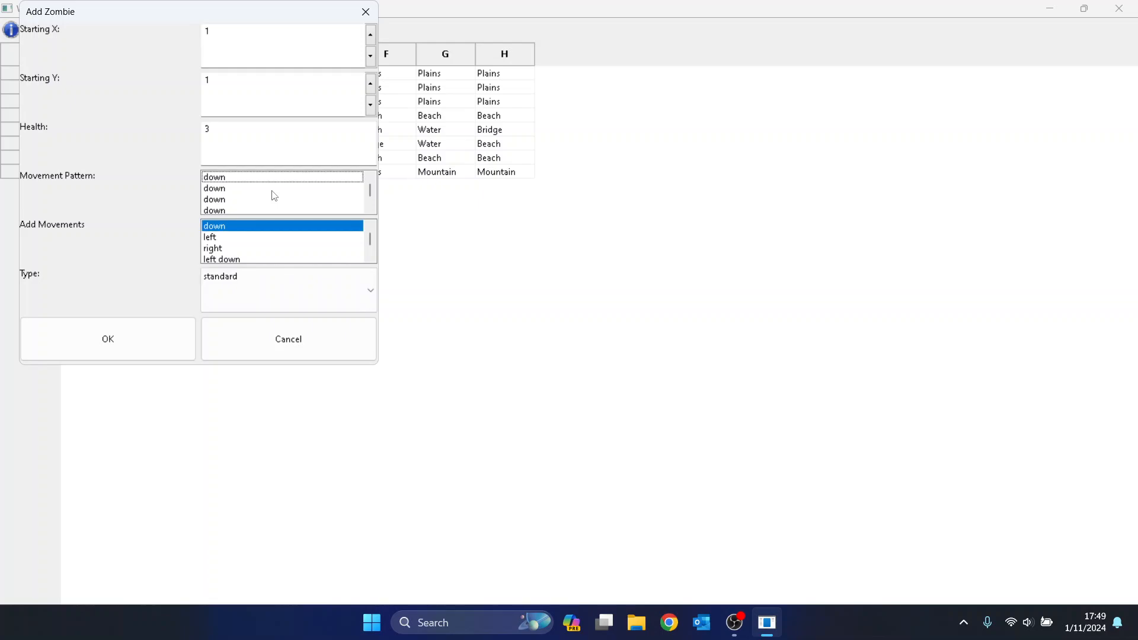
pyautogui.press('space')
pyautogui.press('Down')
pyautogui.press('Down')
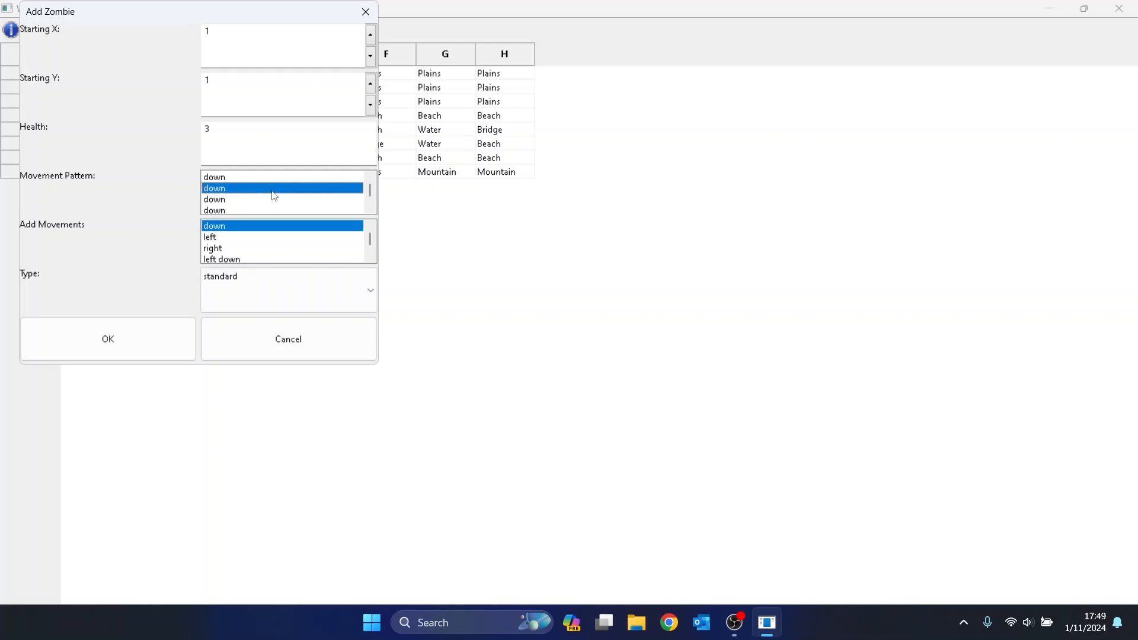
pyautogui.press('Delete')
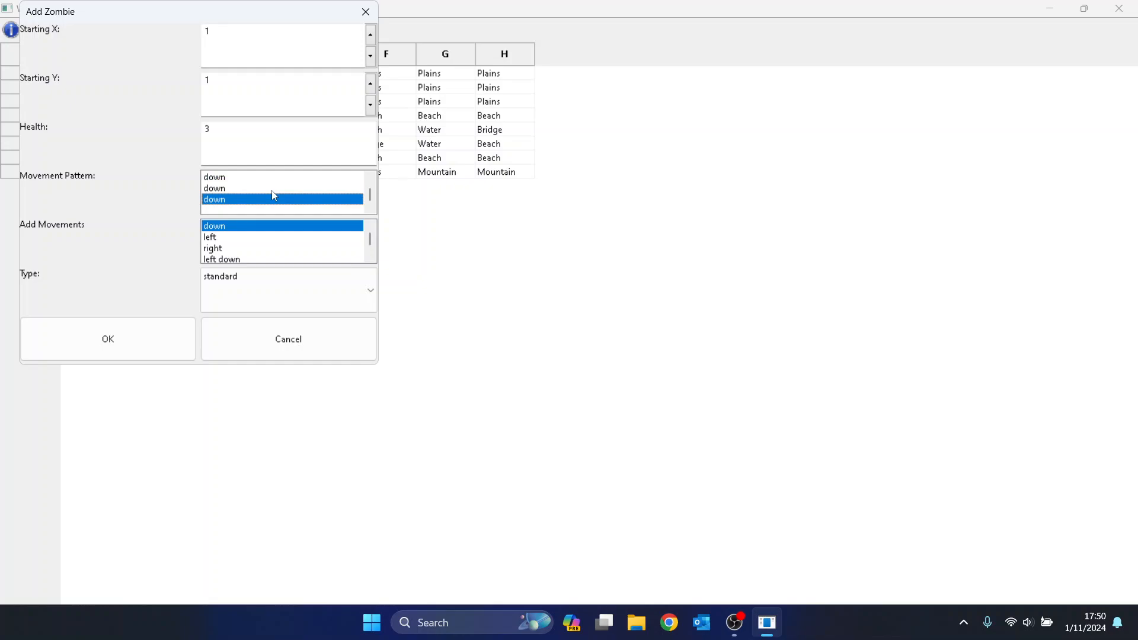
pyautogui.press('Tab')
pyautogui.press('Tab')
pyautogui.press('Tab')
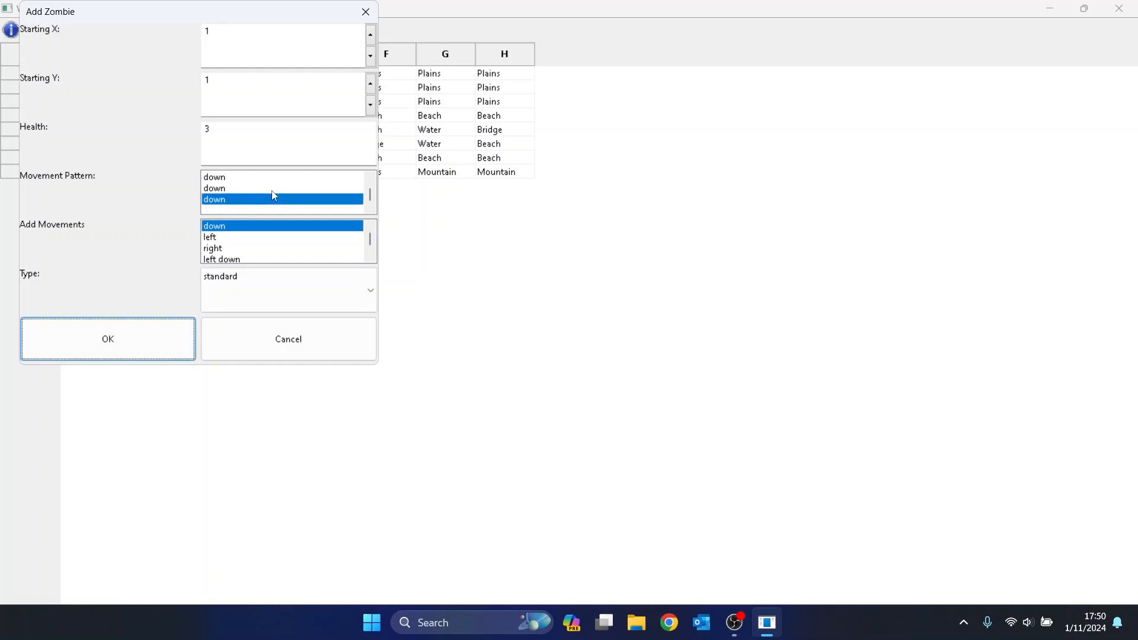
pyautogui.press('Return')
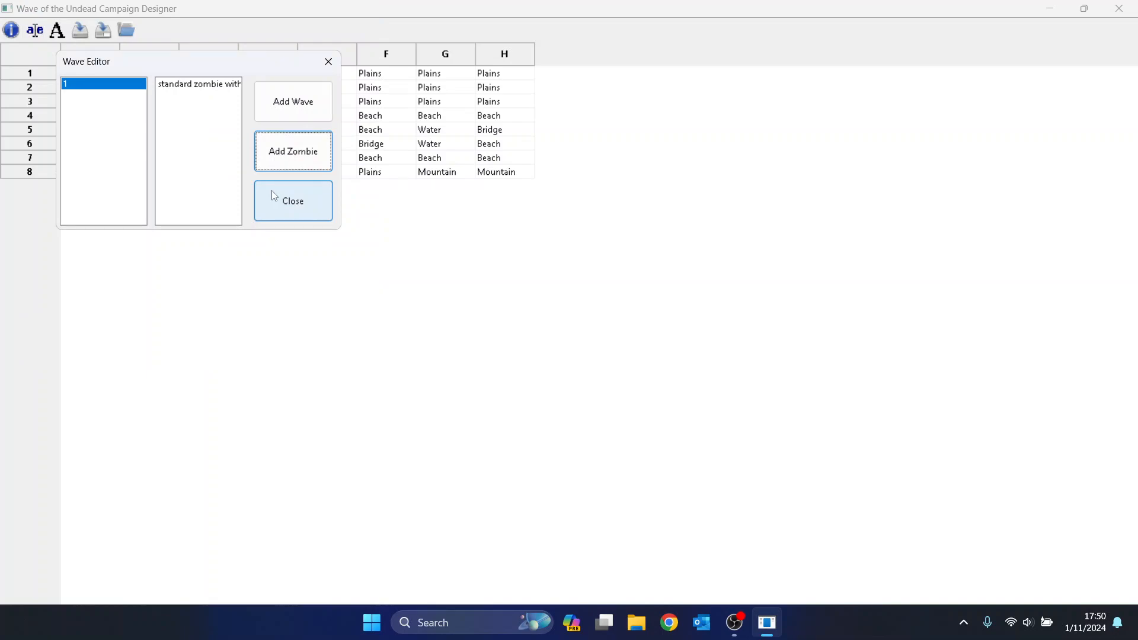
# Select the standard zombie, close its options menu unchanged, and open a new Add Zombie form.
pyautogui.hotkey('shift', 'Tab')
pyautogui.hotkey('shift', 'Tab')
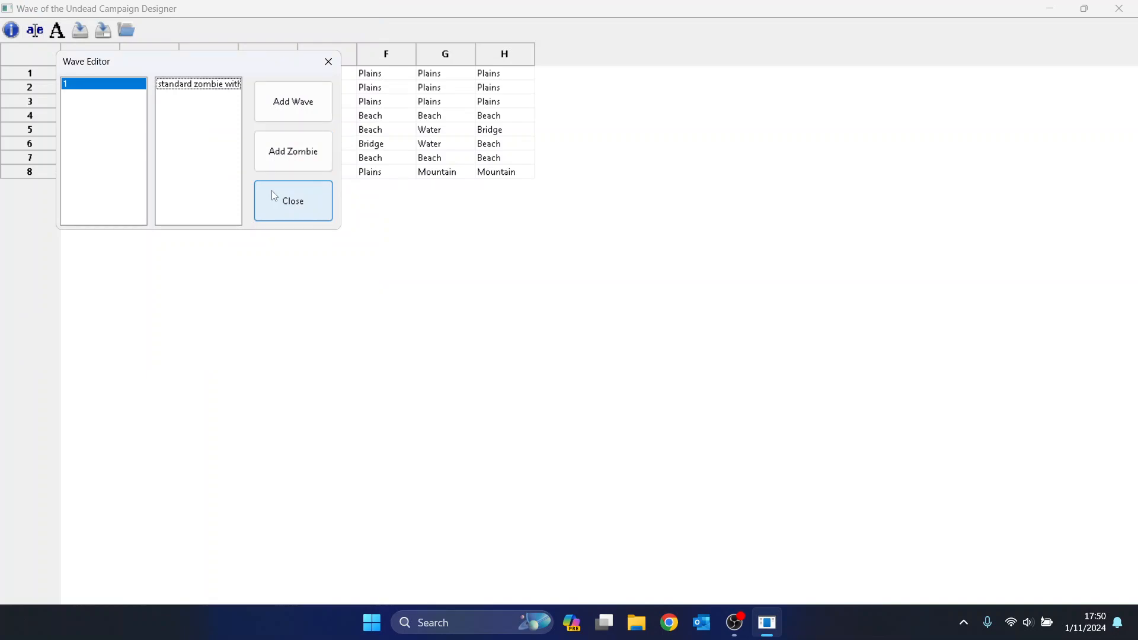
pyautogui.press('space')
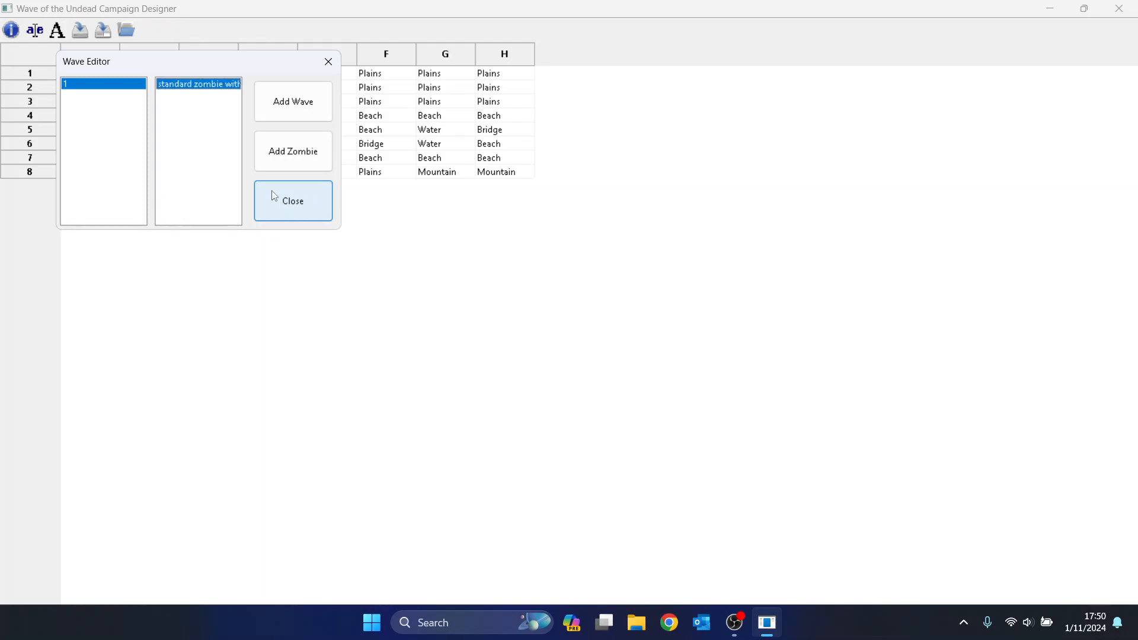
pyautogui.hotkey('shift', 'F10')
pyautogui.press('Down')
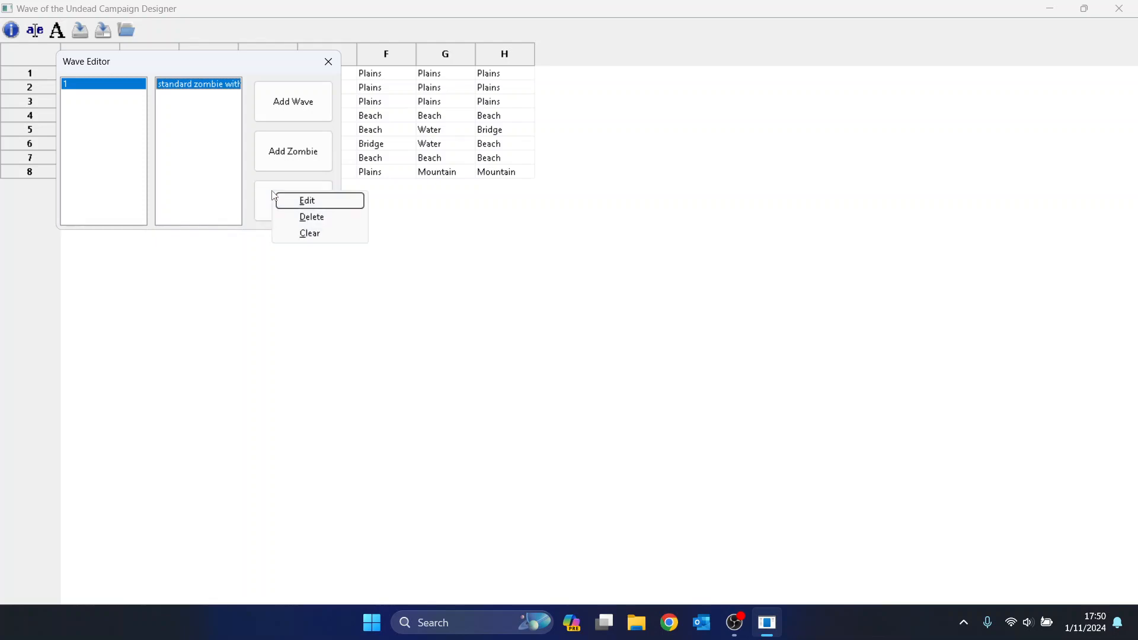
pyautogui.press('Down')
pyautogui.press('Down')
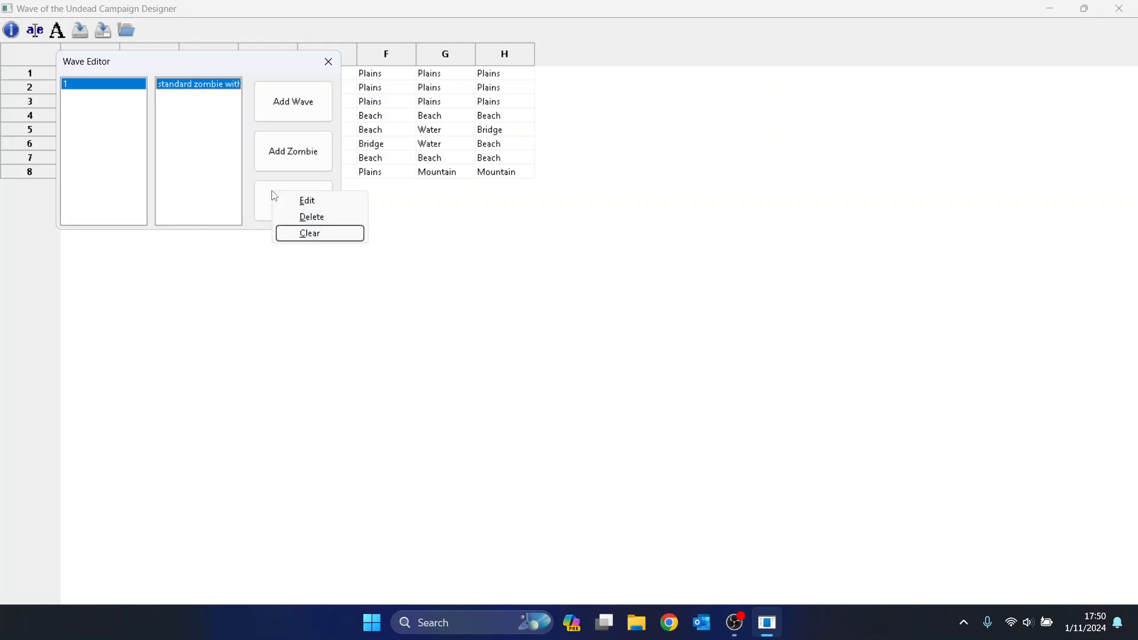
pyautogui.press('Escape')
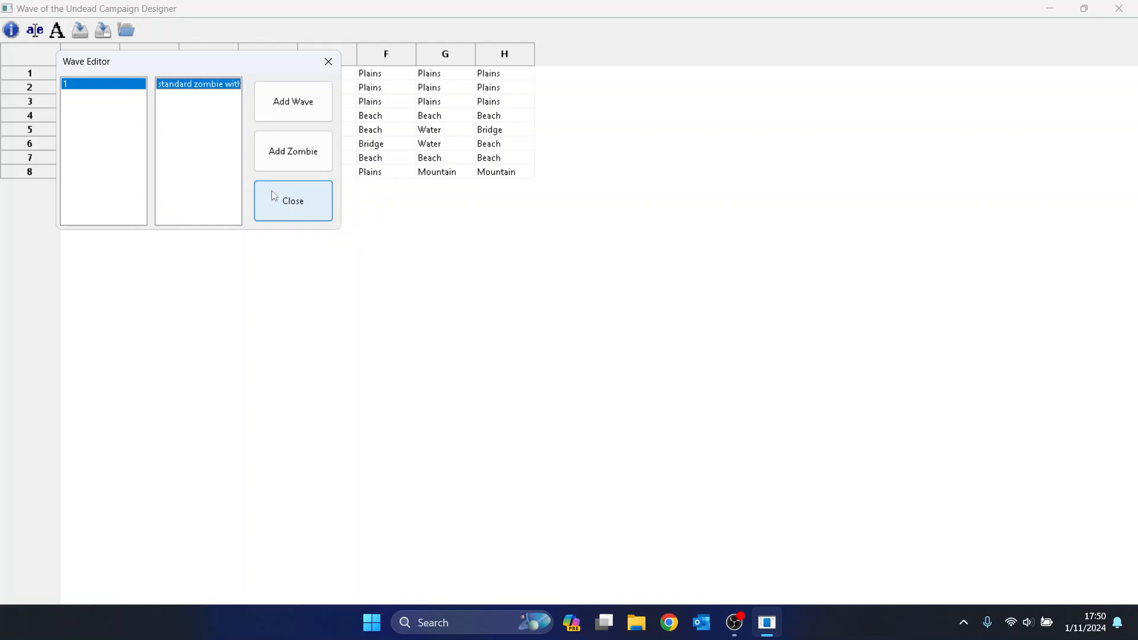
pyautogui.press('Tab')
pyautogui.press('Tab')
pyautogui.press('space')
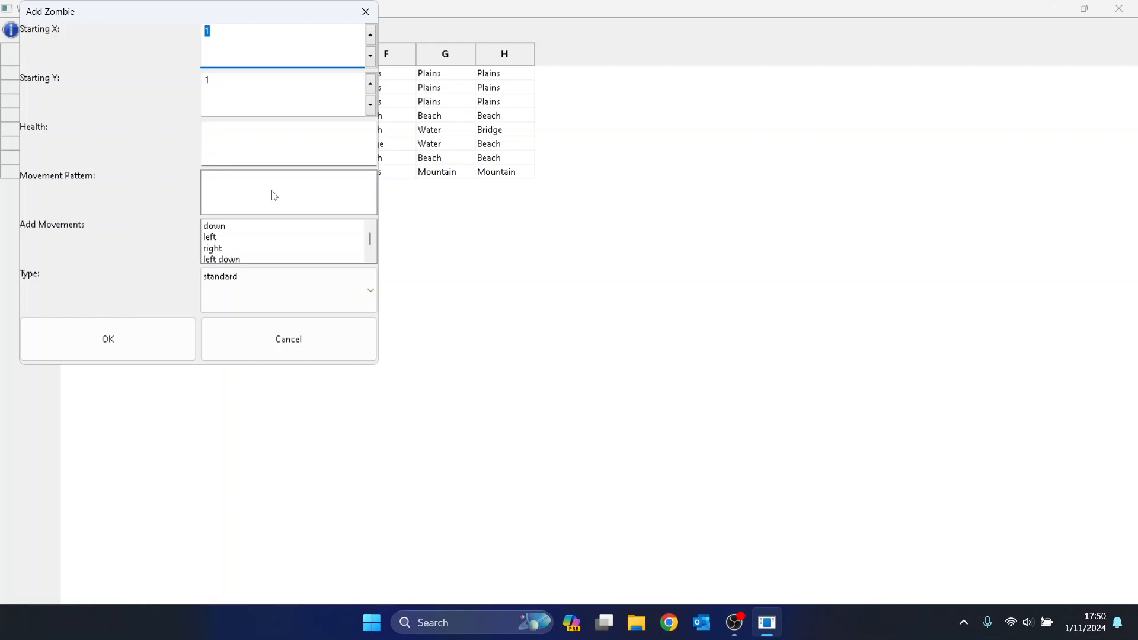
# Enter Starting X 5 and Health 3 for the second zombie.
pyautogui.write('5')
pyautogui.press('Tab')
pyautogui.press('Tab')
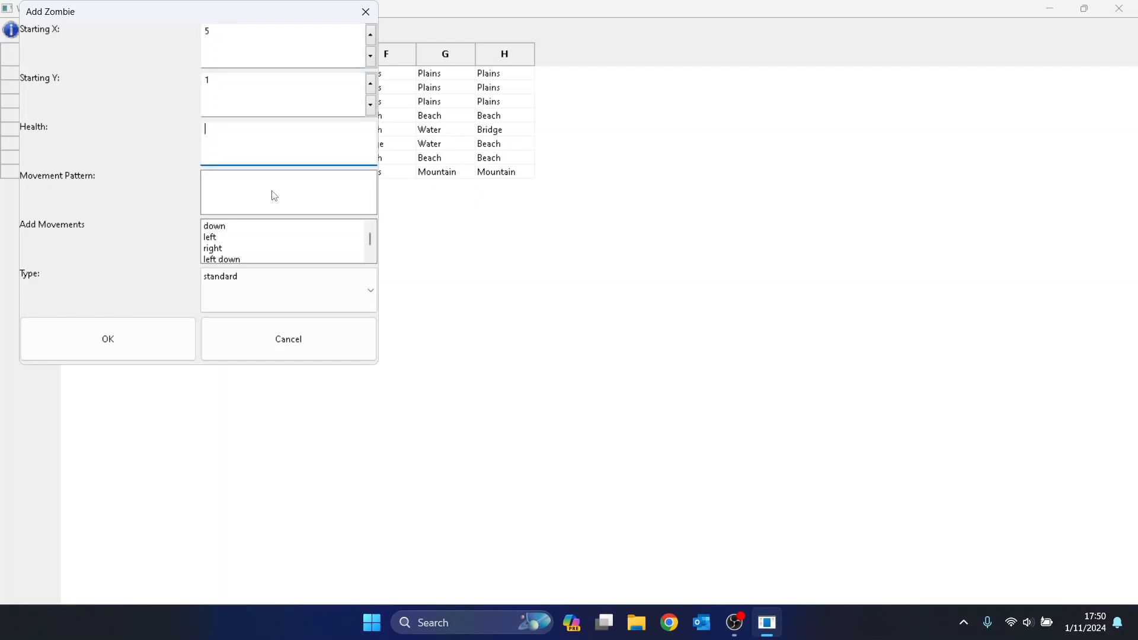
pyautogui.write('3')
pyautogui.press('Tab')
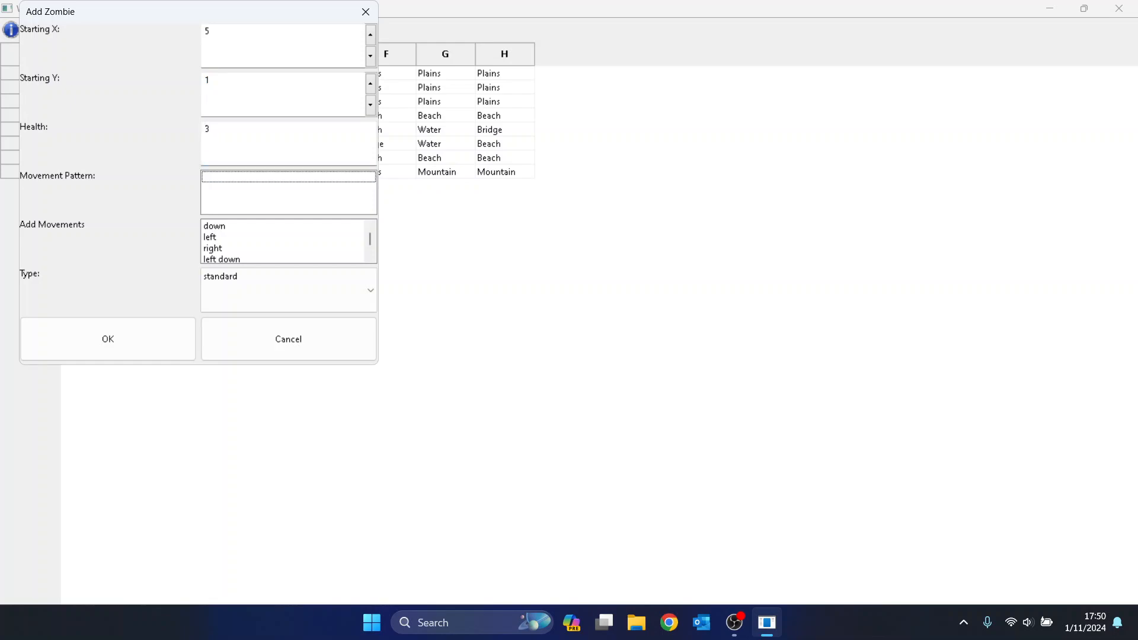
# Add down moves to its path, dismissing the invalid movement errors.
pyautogui.press('Tab')
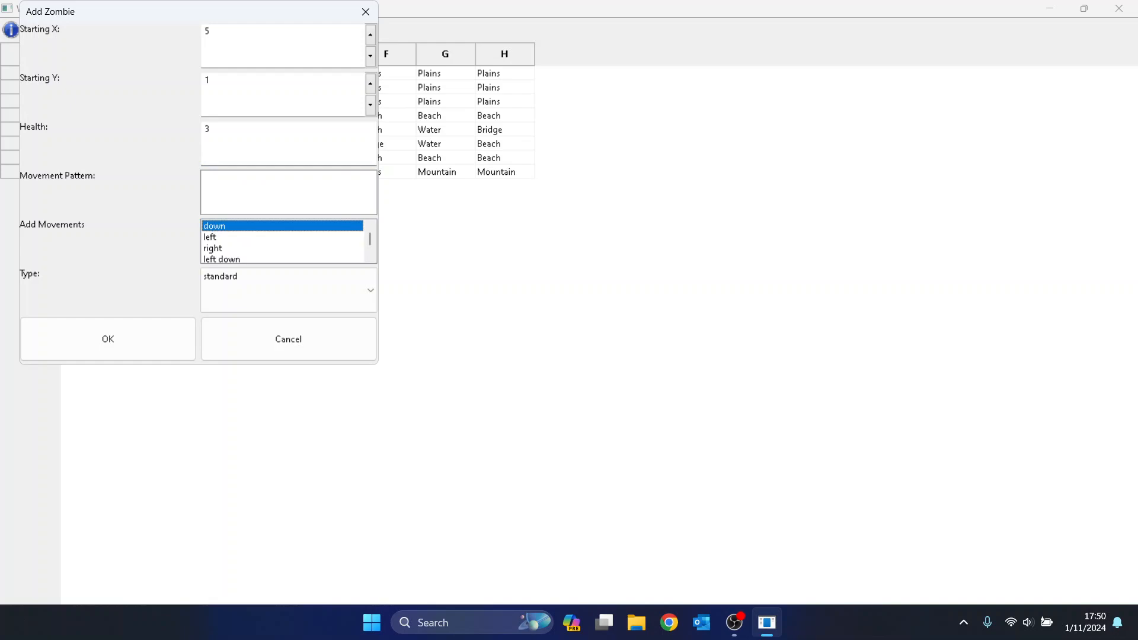
pyautogui.press('Return')
pyautogui.press('Return')
pyautogui.press('Return')
pyautogui.press('Return')
pyautogui.press('Return')
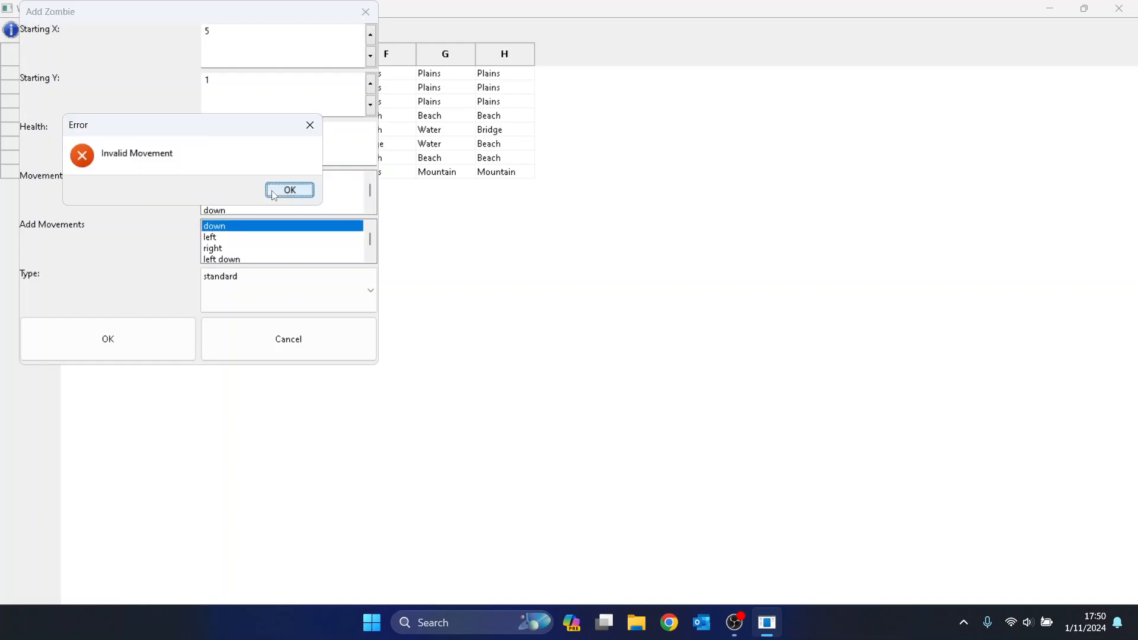
pyautogui.click(273, 192)
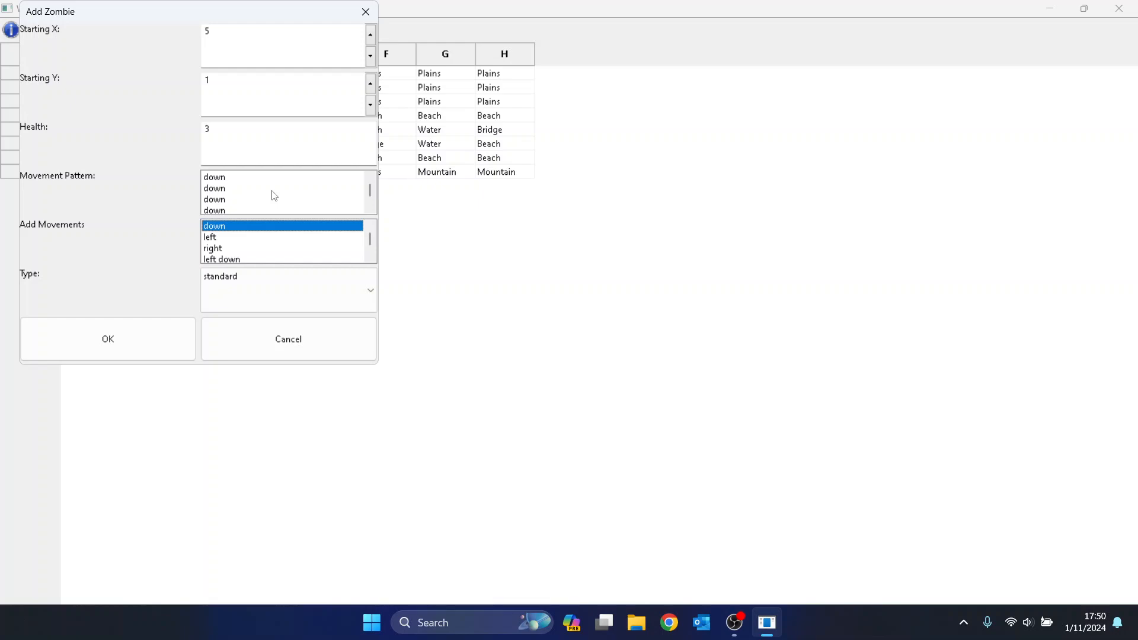
pyautogui.press('Down')
pyautogui.press('Up')
pyautogui.press('Down')
pyautogui.press('Down')
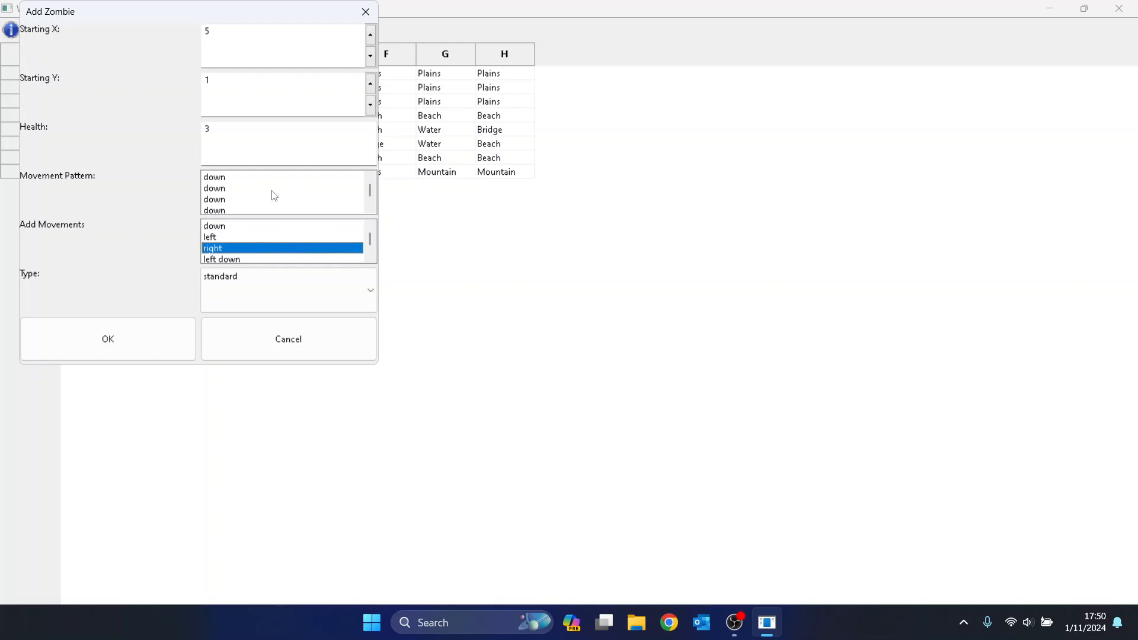
pyautogui.press('Up')
pyautogui.press('Up')
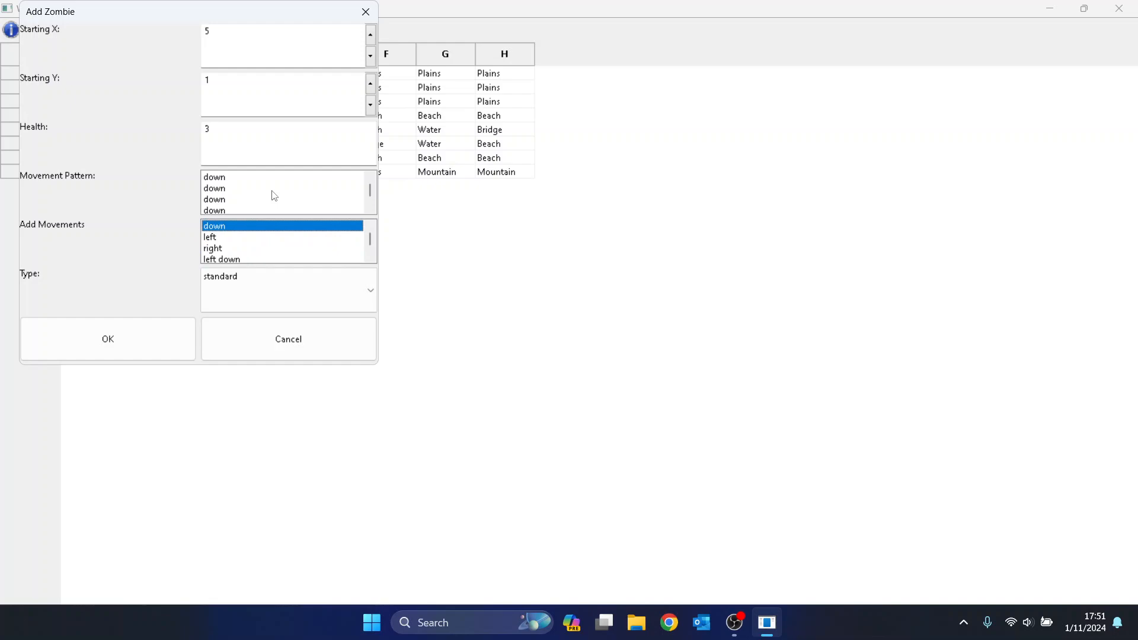
pyautogui.press('Return')
pyautogui.click(274, 196)
# Set the zombie type to camo and add it to wave 1.
pyautogui.press('Tab')
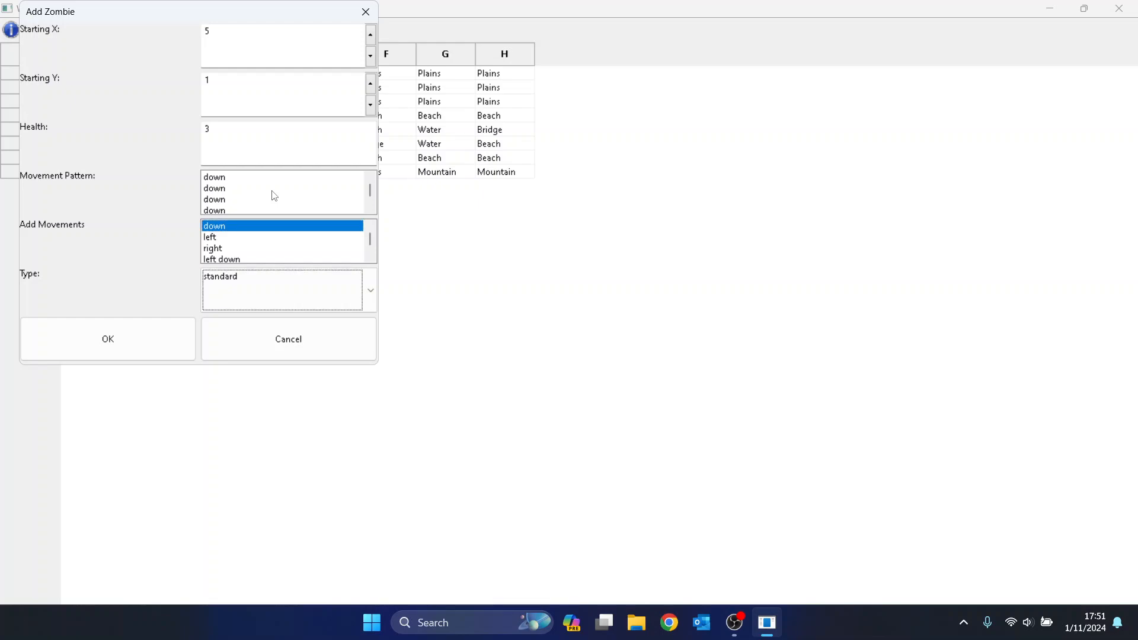
pyautogui.press('Down')
pyautogui.press('Tab')
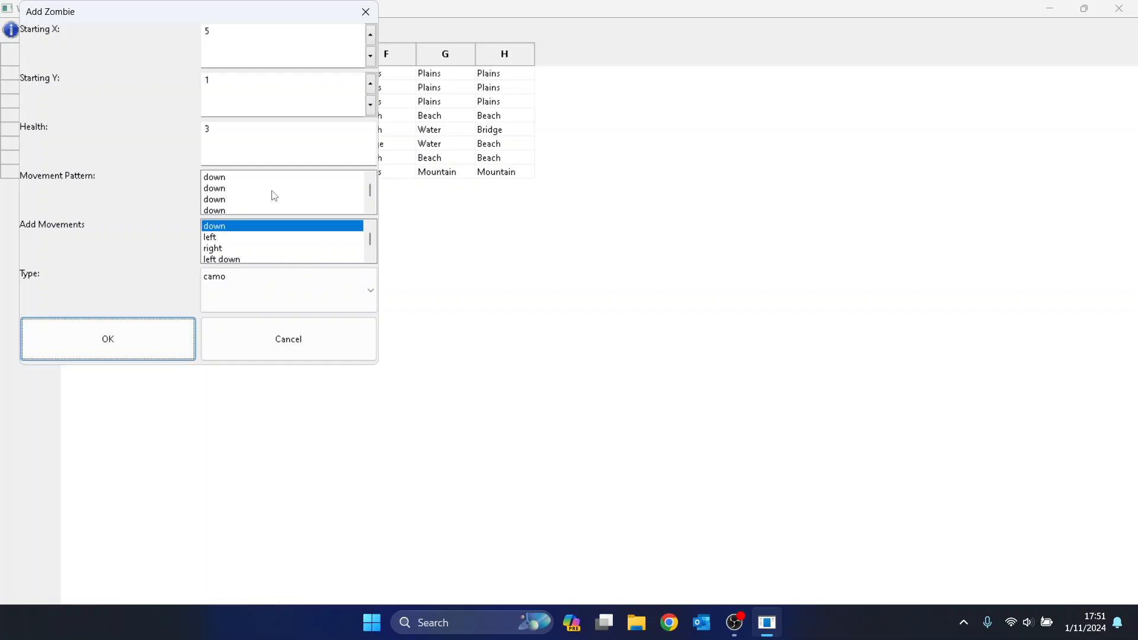
pyautogui.press('Return')
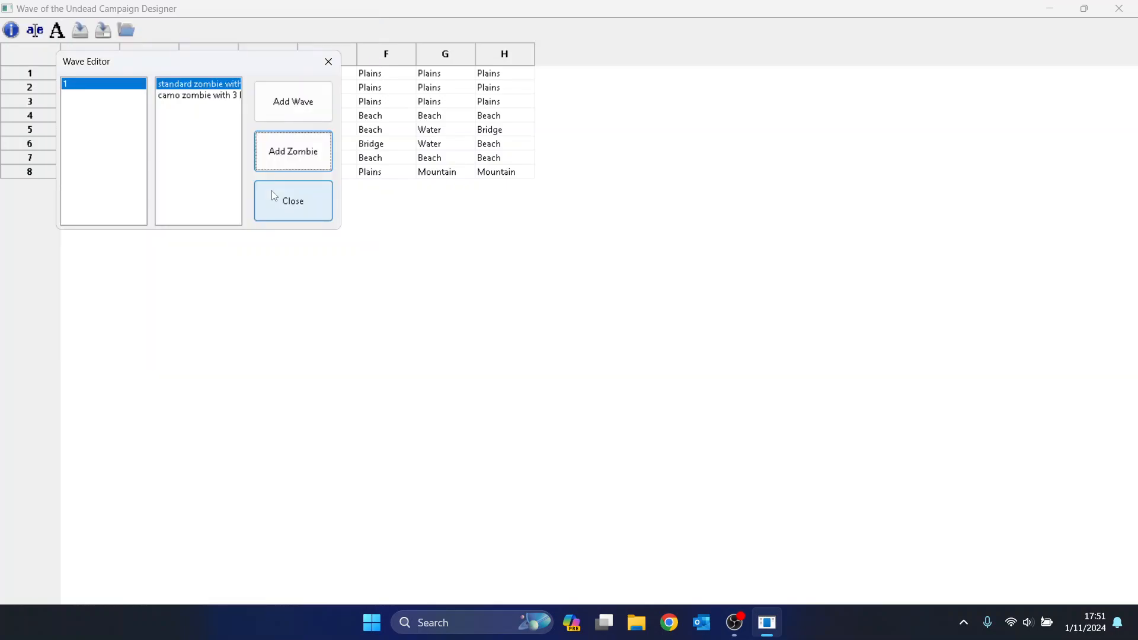
# Add wave 2, select it, and open an Add Zombie form for it.
pyautogui.hotkey('shift', 'Tab')
pyautogui.press('Return')
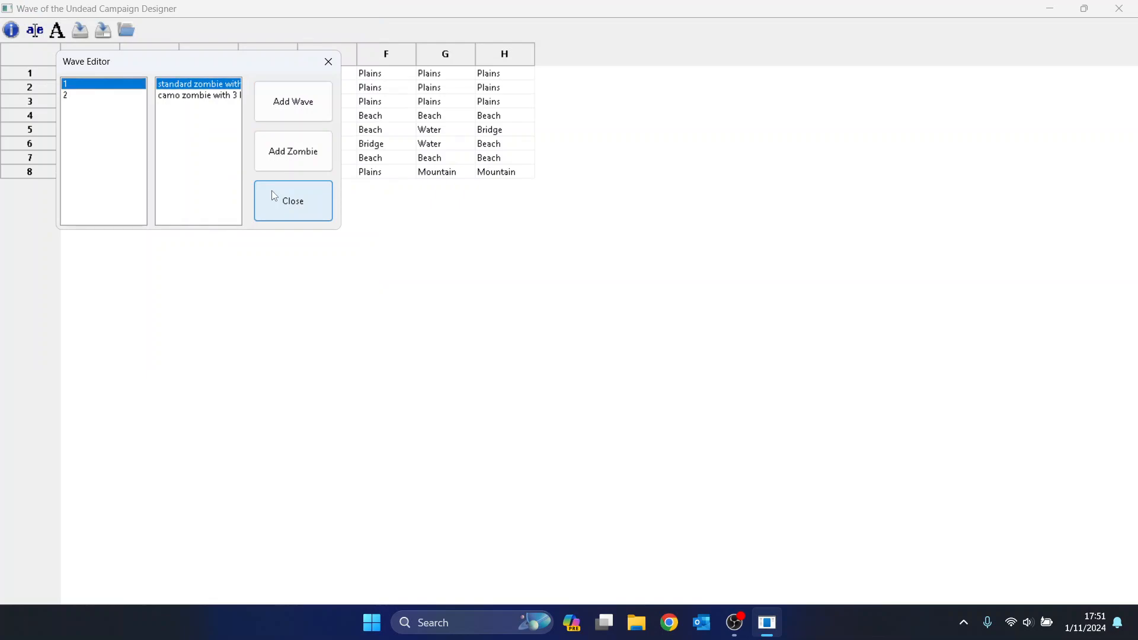
pyautogui.press('Down')
pyautogui.press('Tab')
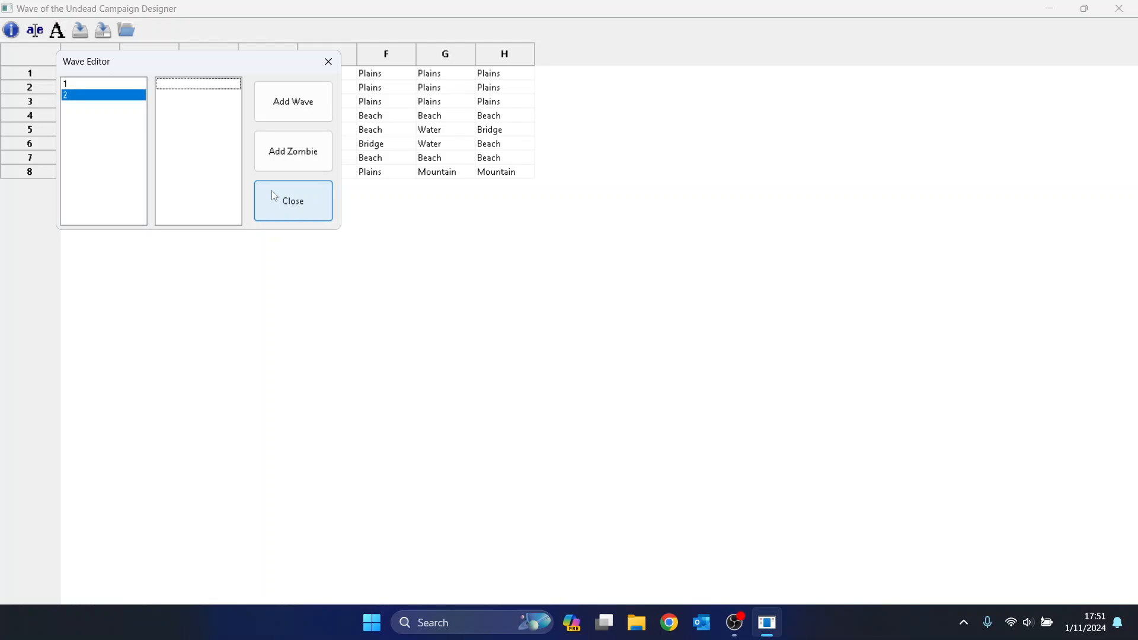
pyautogui.press('Tab')
pyautogui.press('Tab')
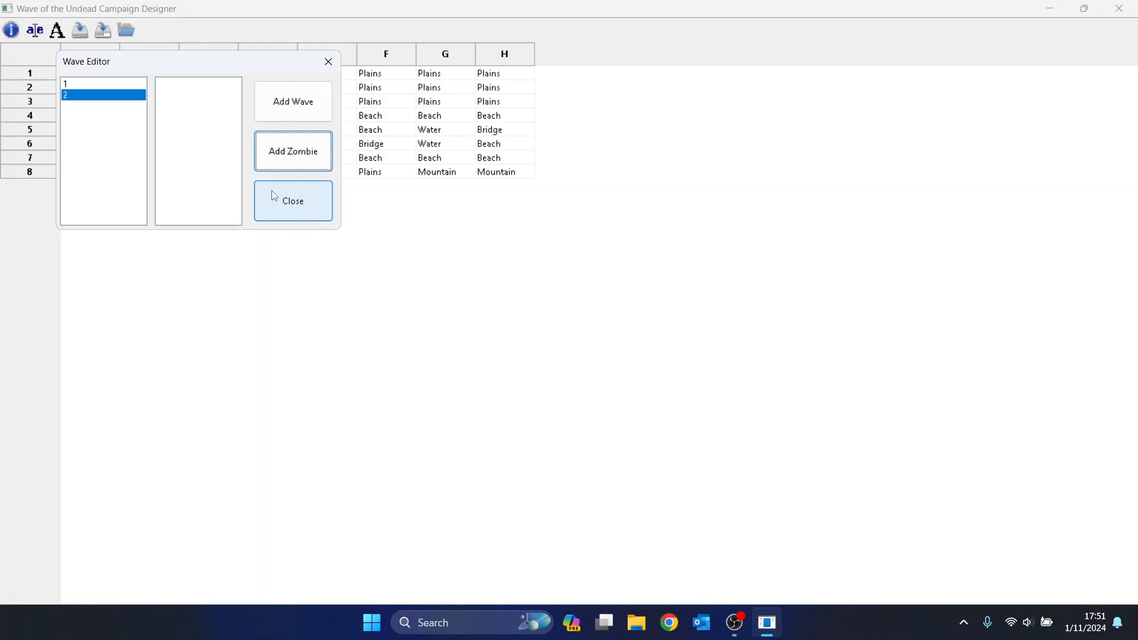
pyautogui.press('Return')
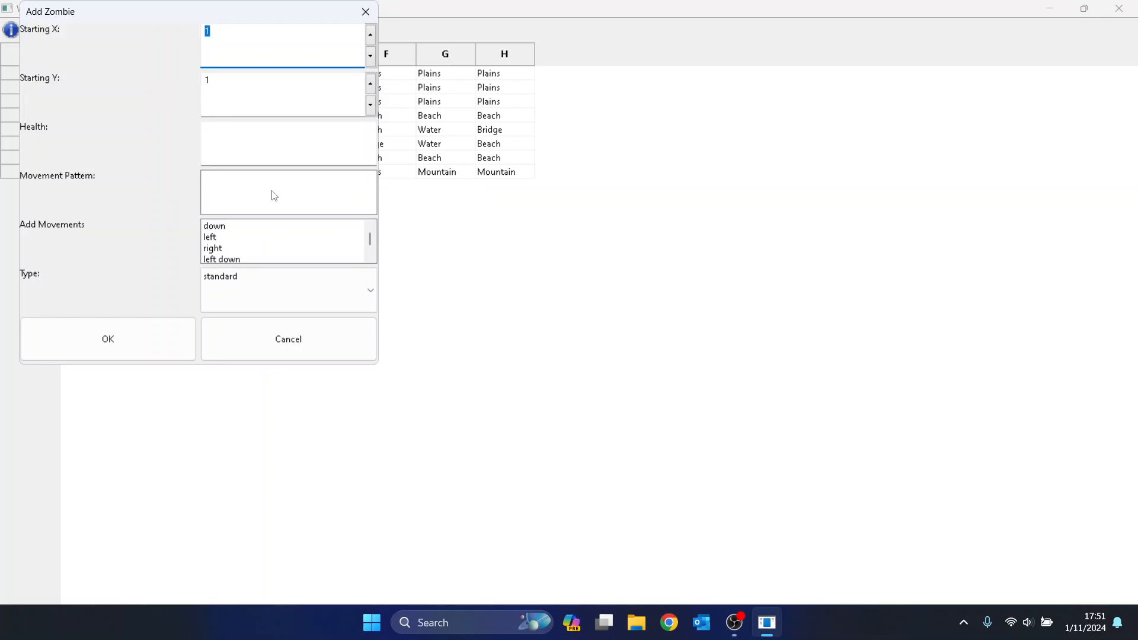
# Set the wave 2 zombie's Starting X to 7 and Health to 4.
pyautogui.press('Tab')
pyautogui.hotkey('shift', 'Tab')
pyautogui.write('7')
pyautogui.press('Tab')
pyautogui.press('Tab')
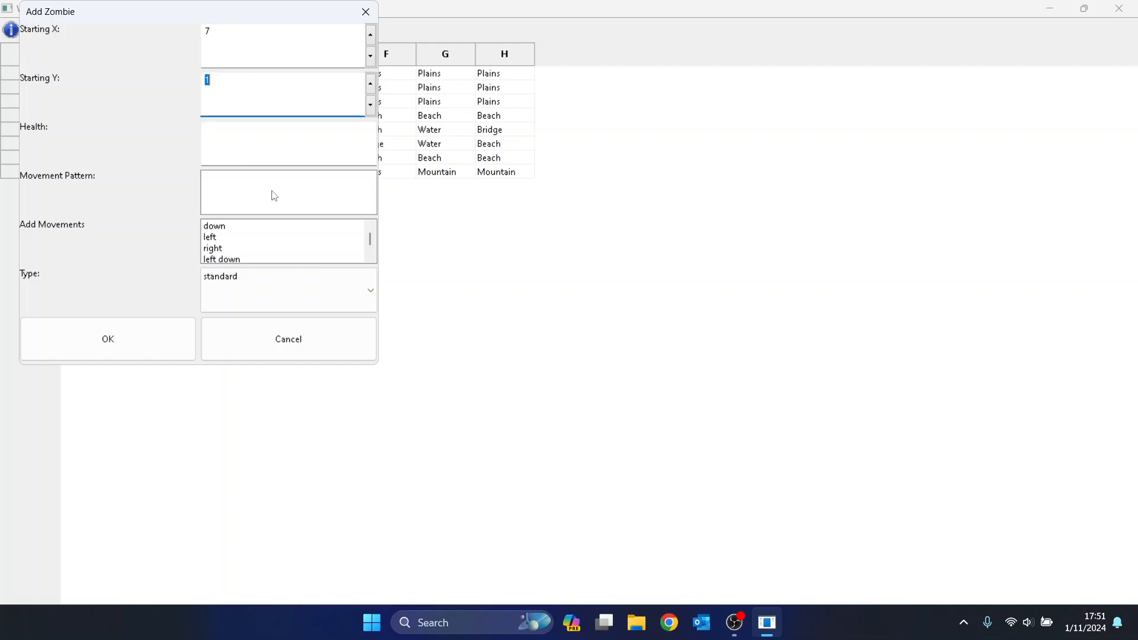
pyautogui.write('4')
pyautogui.press('Tab')
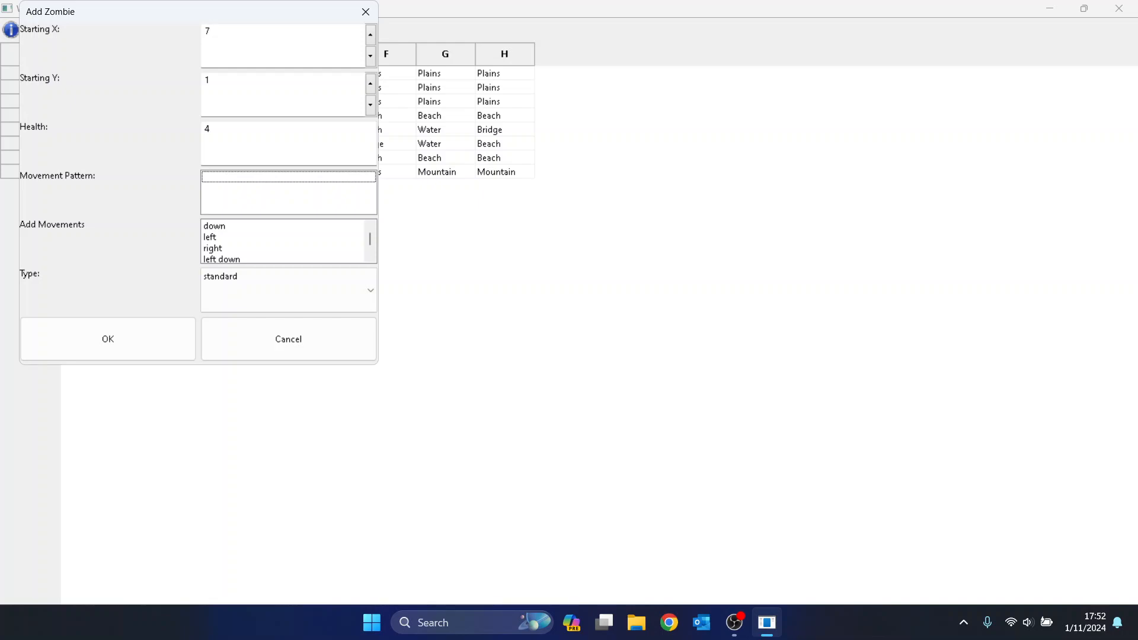
# Randomize the movement pattern and delete one down move from it.
pyautogui.rightClick(272, 193)
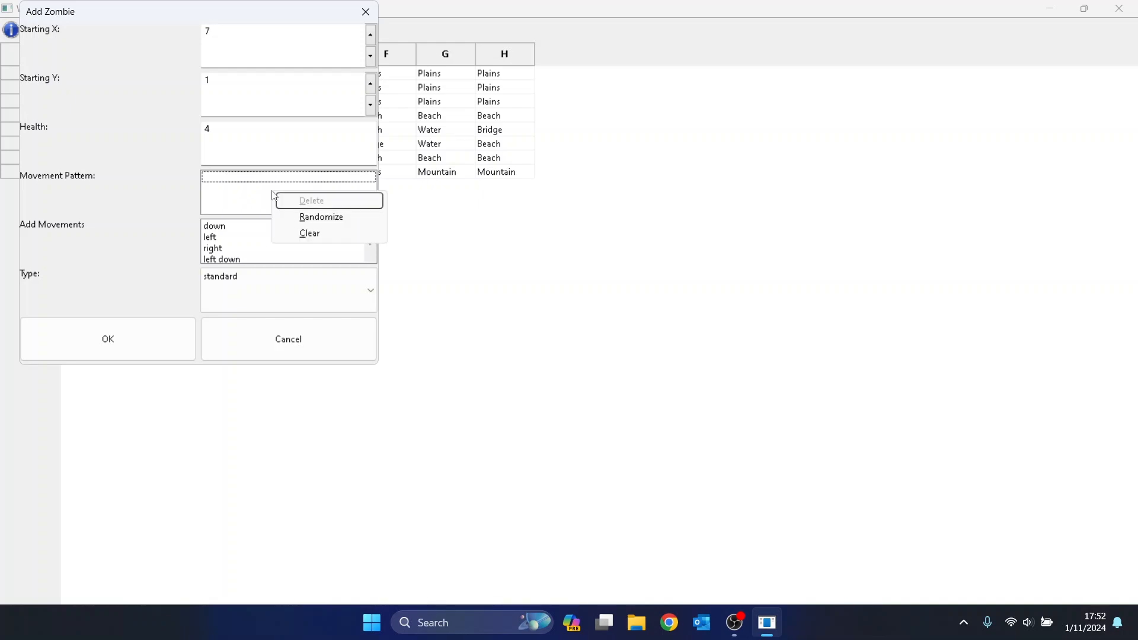
pyautogui.press('Down')
pyautogui.press('Down')
pyautogui.press('Up')
pyautogui.press('Up')
pyautogui.press('Down')
pyautogui.press('Return')
pyautogui.press('Down')
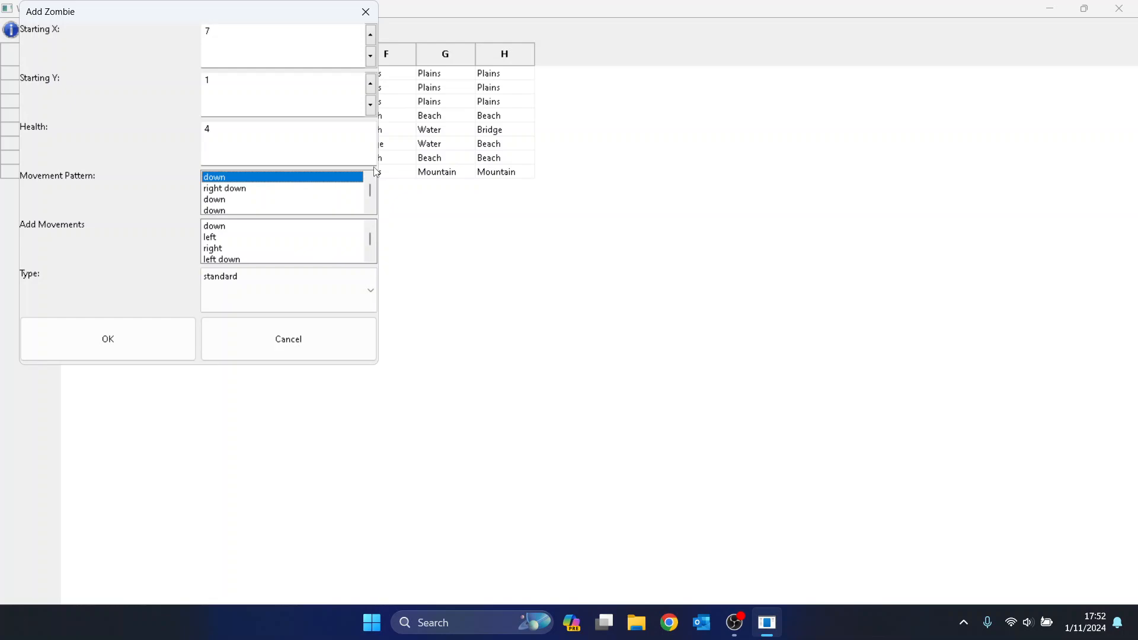
pyautogui.press('Down')
pyautogui.press('Down')
pyautogui.press('Down')
pyautogui.press('Down')
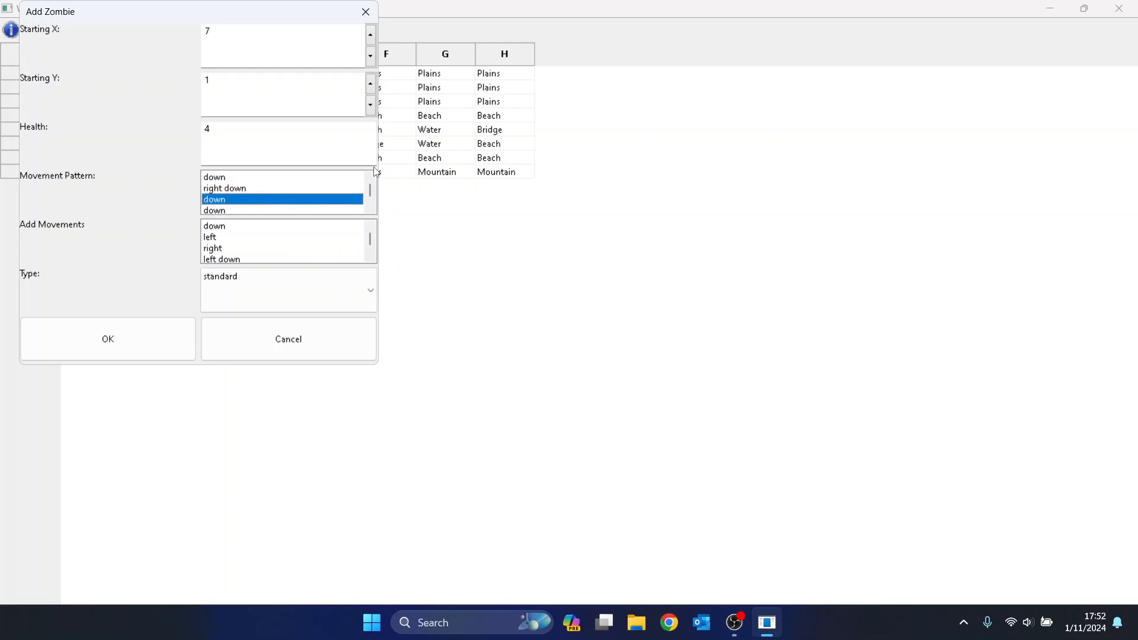
pyautogui.press('Delete')
# Generate a fresh random movement pattern and review its moves.
pyautogui.rightClick(375, 171)
pyautogui.press('Down')
pyautogui.press('Return')
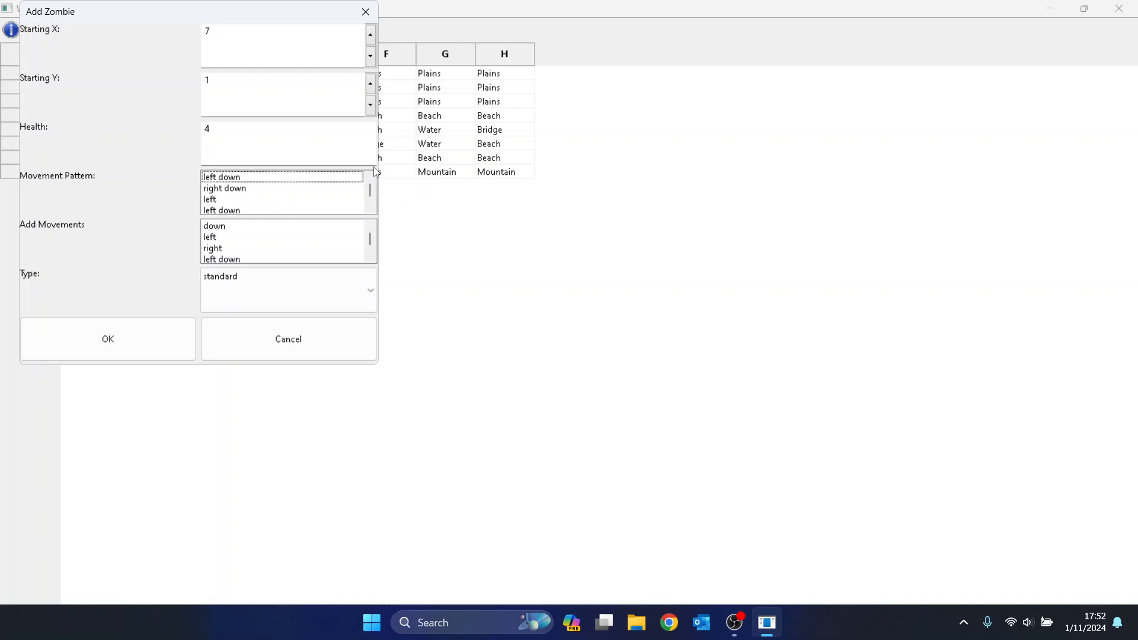
pyautogui.press('Down')
pyautogui.press('Down')
pyautogui.press('Down')
pyautogui.press('Down')
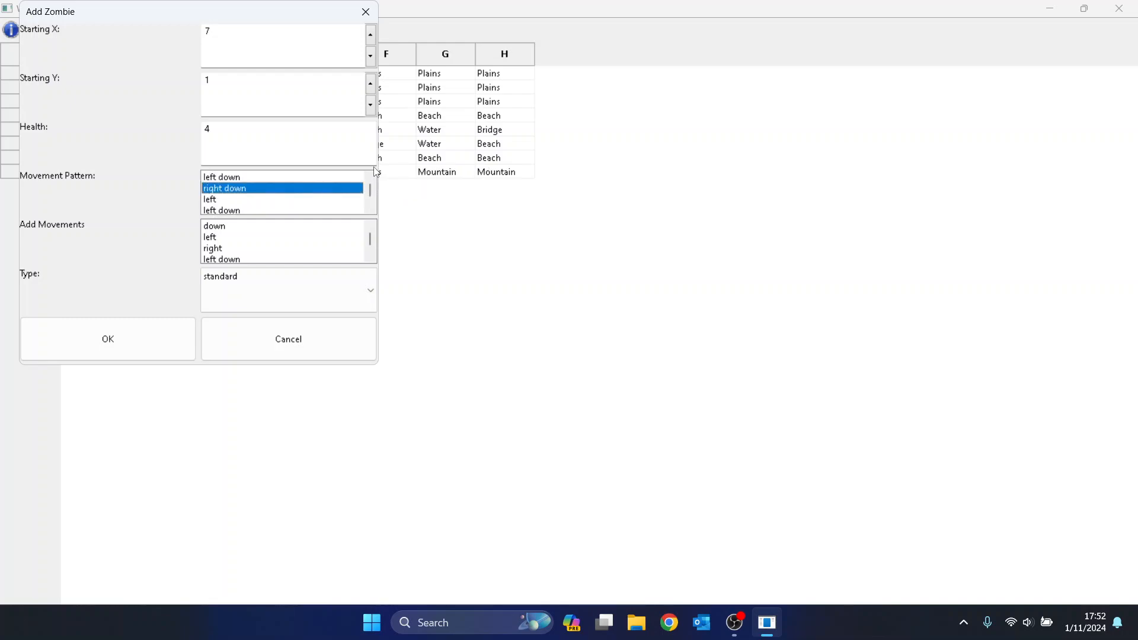
pyautogui.press('Down')
pyautogui.press('Down')
pyautogui.press('Down')
pyautogui.press('Down')
pyautogui.press('Down')
pyautogui.press('Down')
pyautogui.press('Down')
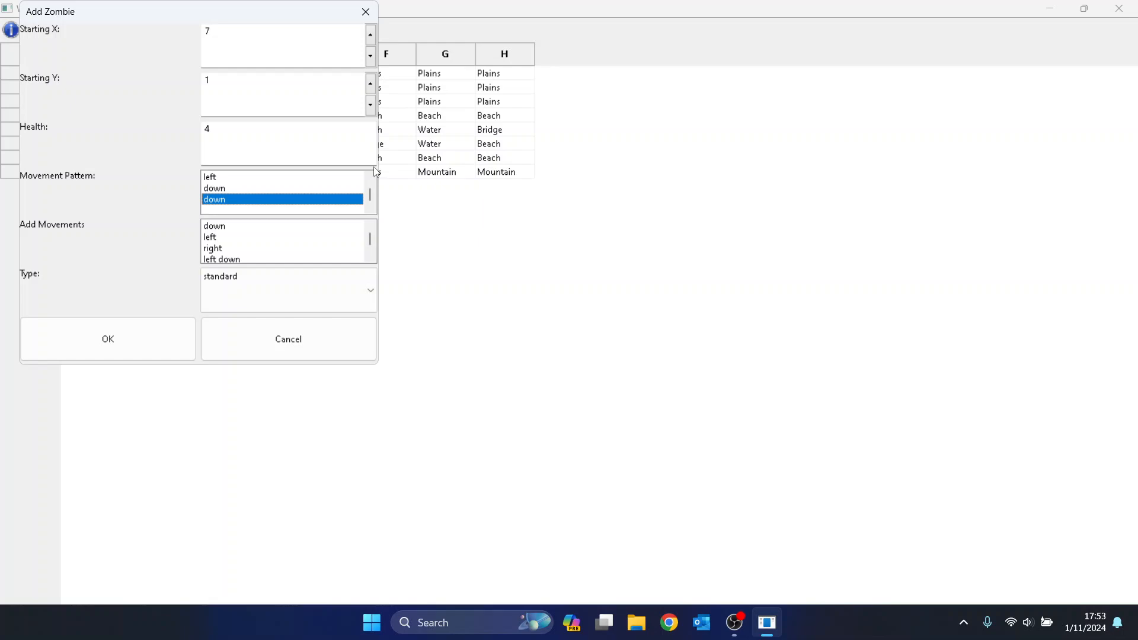
pyautogui.press('Up')
pyautogui.press('Up')
pyautogui.press('Up')
pyautogui.press('Up')
pyautogui.press('Up')
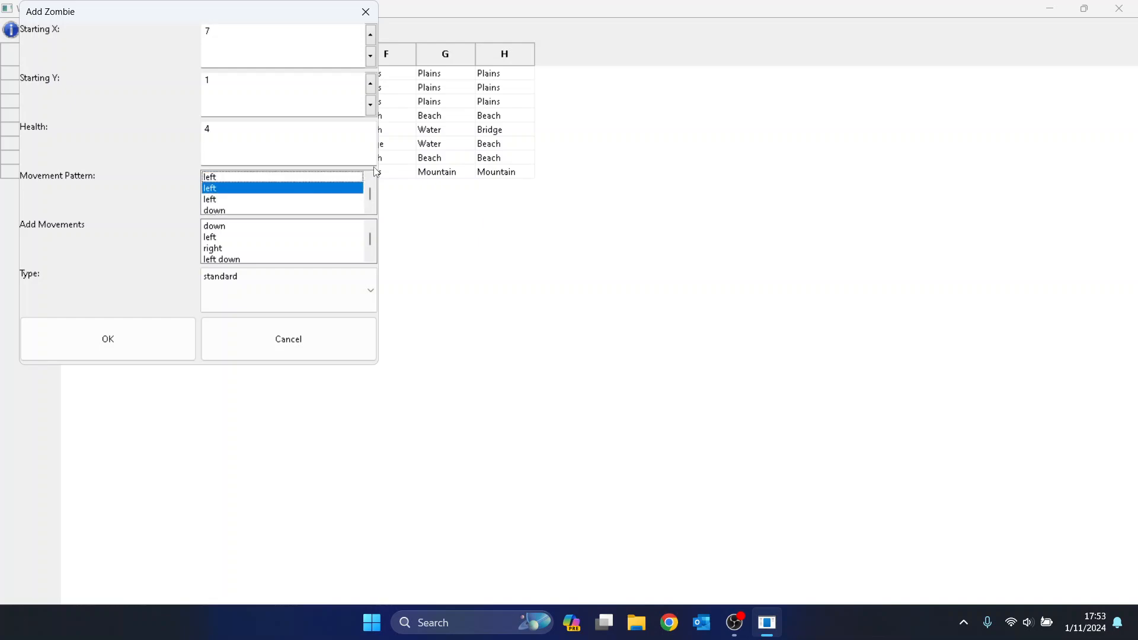
pyautogui.press('Up')
pyautogui.press('Down')
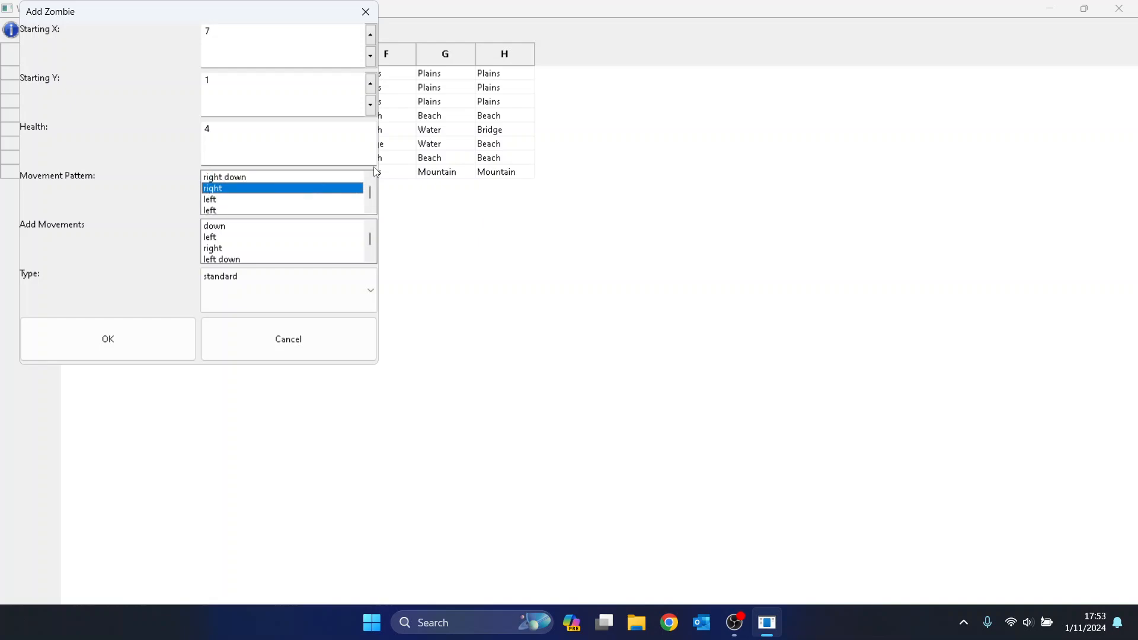
pyautogui.press('Down')
pyautogui.press('Up')
pyautogui.press('Down')
pyautogui.press('Down')
pyautogui.press('Down')
pyautogui.press('Down')
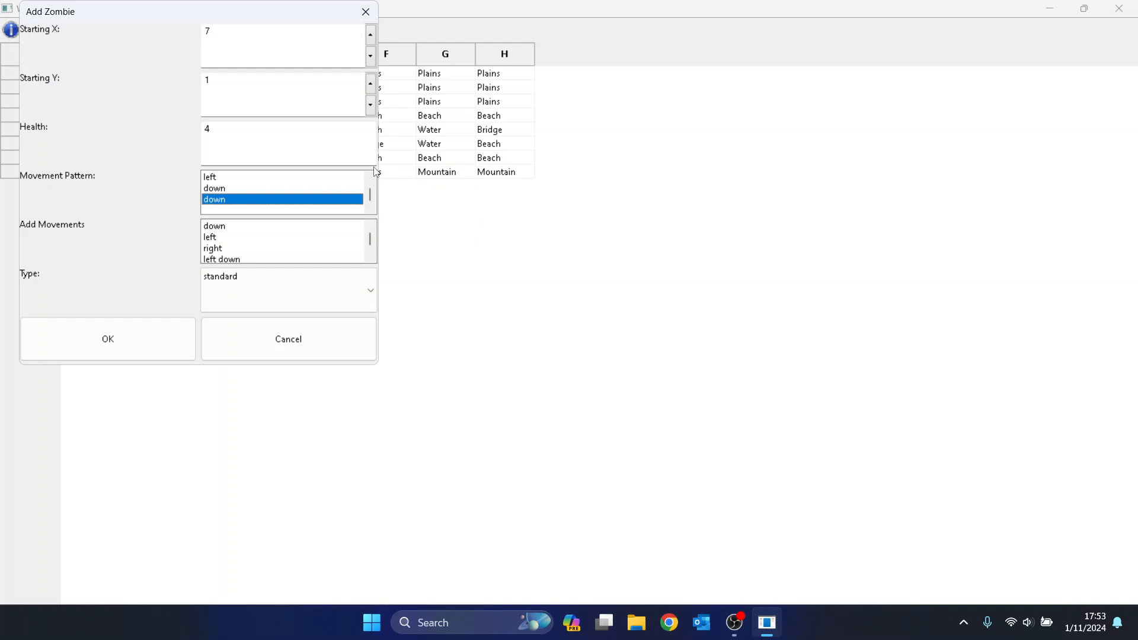
pyautogui.press('Up')
pyautogui.press('Up')
pyautogui.press('Up')
pyautogui.press('Up')
pyautogui.press('Up')
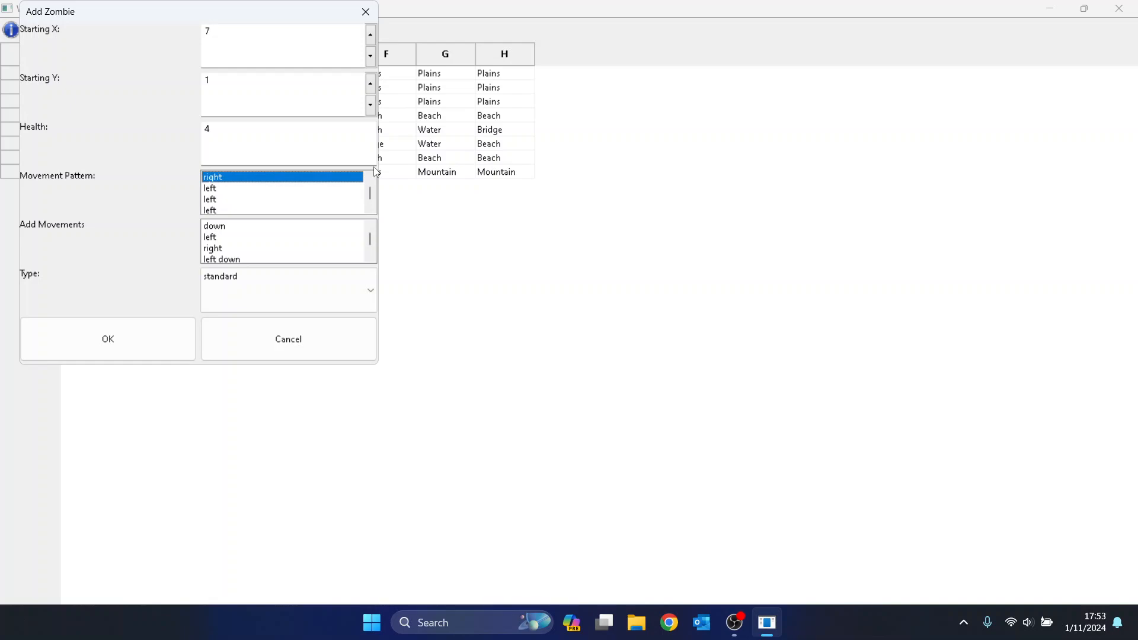
pyautogui.press('Down')
pyautogui.press('Down')
pyautogui.press('Down')
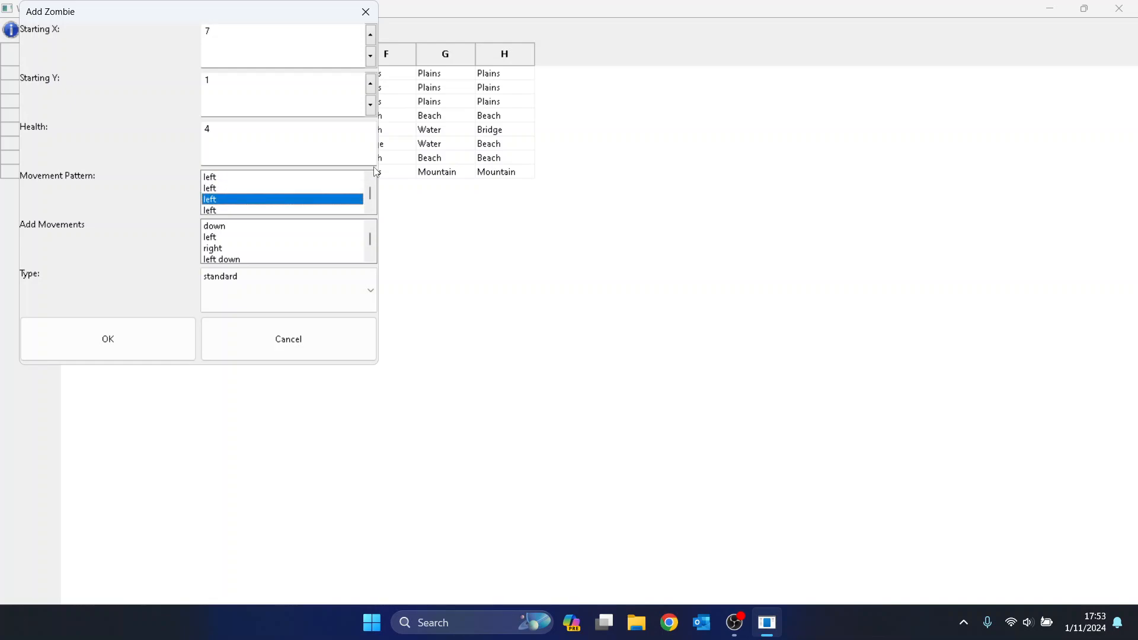
# Delete the extra left moves and the right move, leaving a right-down then down path.
pyautogui.rightClick(375, 171)
pyautogui.press('Down')
pyautogui.press('Return')
pyautogui.press('Up')
pyautogui.press('Up')
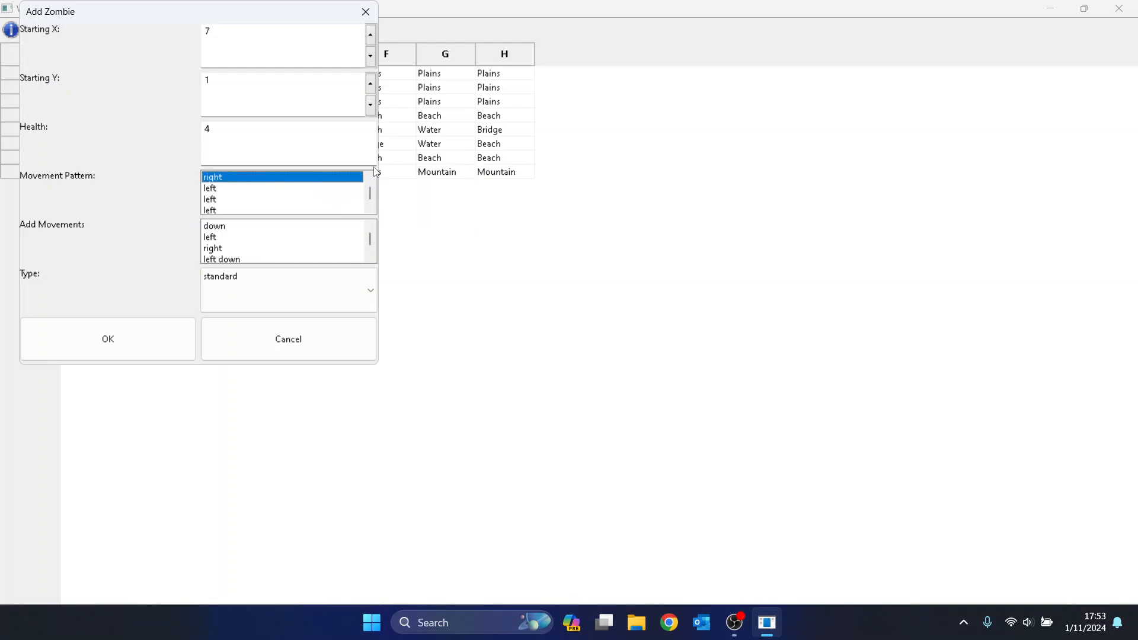
pyautogui.press('Down')
pyautogui.press('Down')
pyautogui.press('Down')
pyautogui.press('Down')
pyautogui.press('Up')
pyautogui.press('Delete')
pyautogui.press('Up')
pyautogui.press('Up')
pyautogui.press('Down')
pyautogui.press('Down')
pyautogui.press('Up')
pyautogui.press('Delete')
pyautogui.press('Up')
pyautogui.press('Down')
pyautogui.press('Up')
pyautogui.press('Delete')
pyautogui.press('Up')
pyautogui.press('Down')
pyautogui.press('Up')
pyautogui.press('Delete')
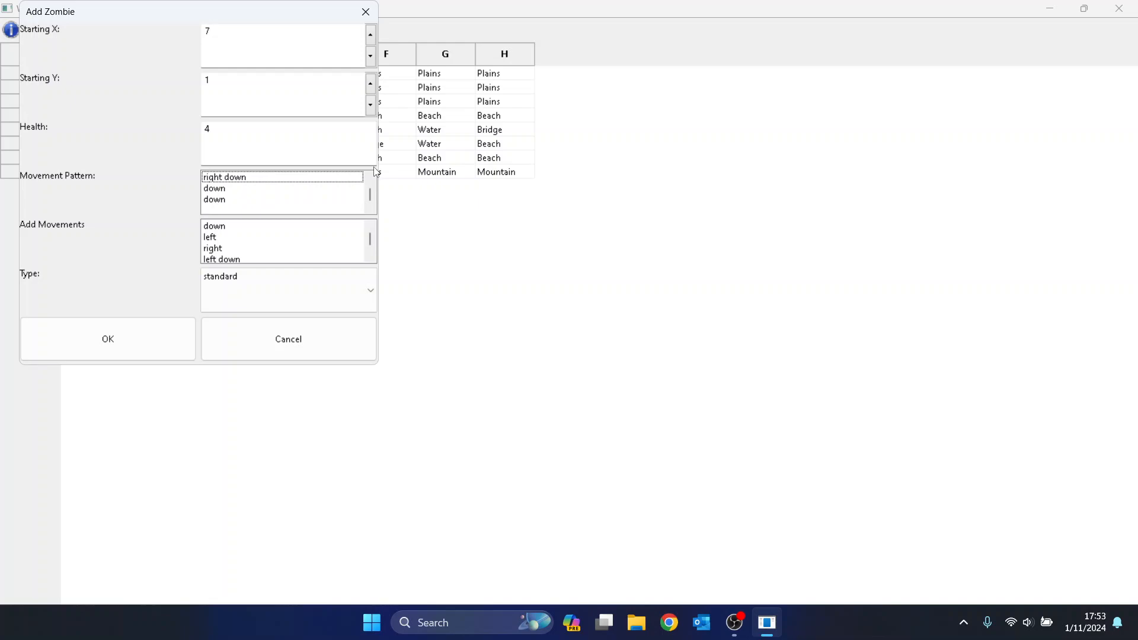
pyautogui.press('Tab')
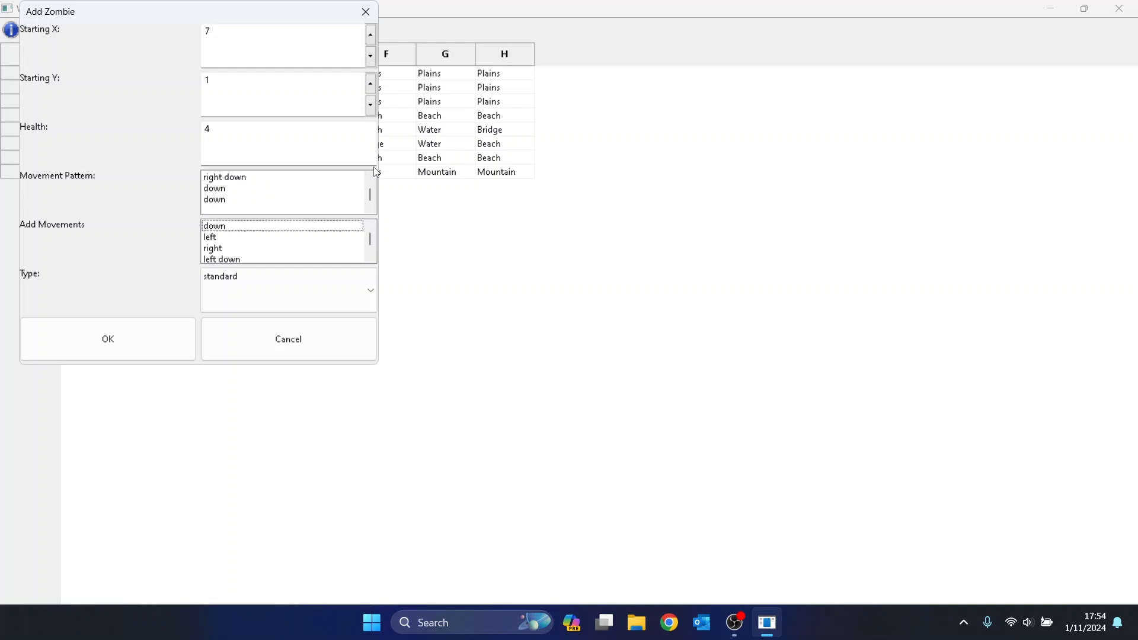
pyautogui.press('Tab')
pyautogui.press('Tab')
# Add the standard zombie to wave 2, close the Wave Editor, and open level information with Ctrl+I.
pyautogui.press('Return')
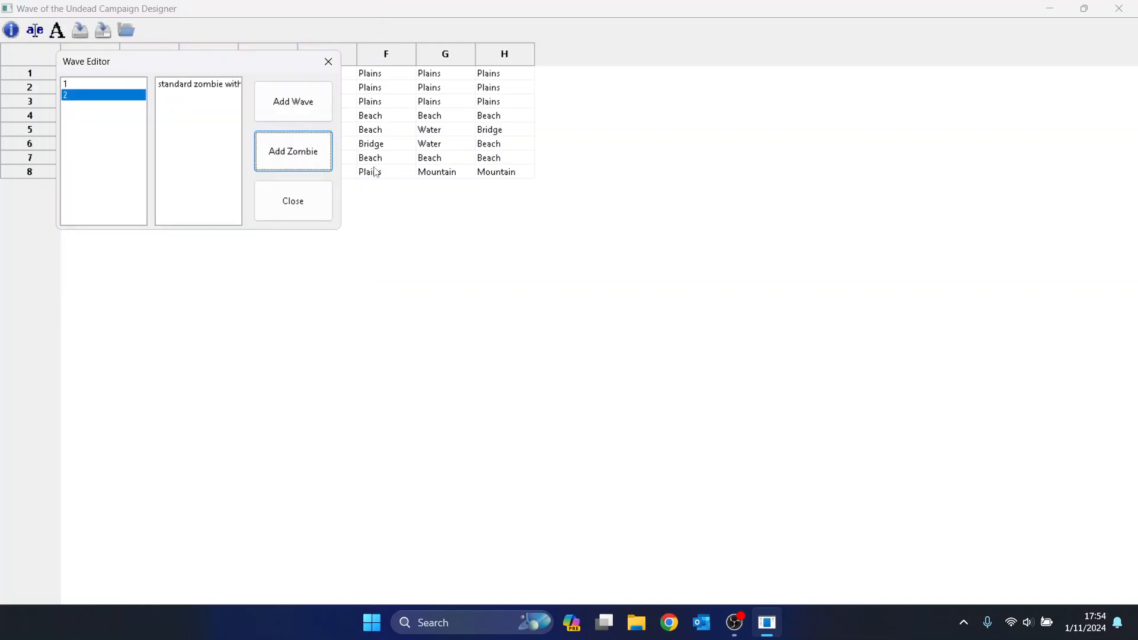
pyautogui.press('Tab')
pyautogui.press('Return')
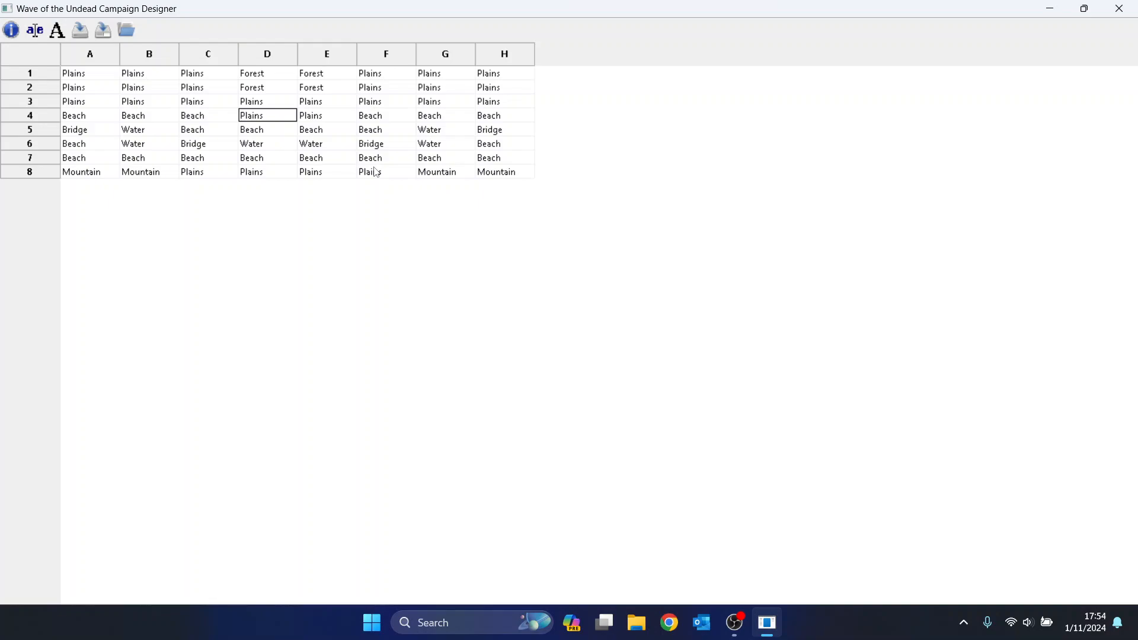
pyautogui.hotkey('ctrl', 'i')
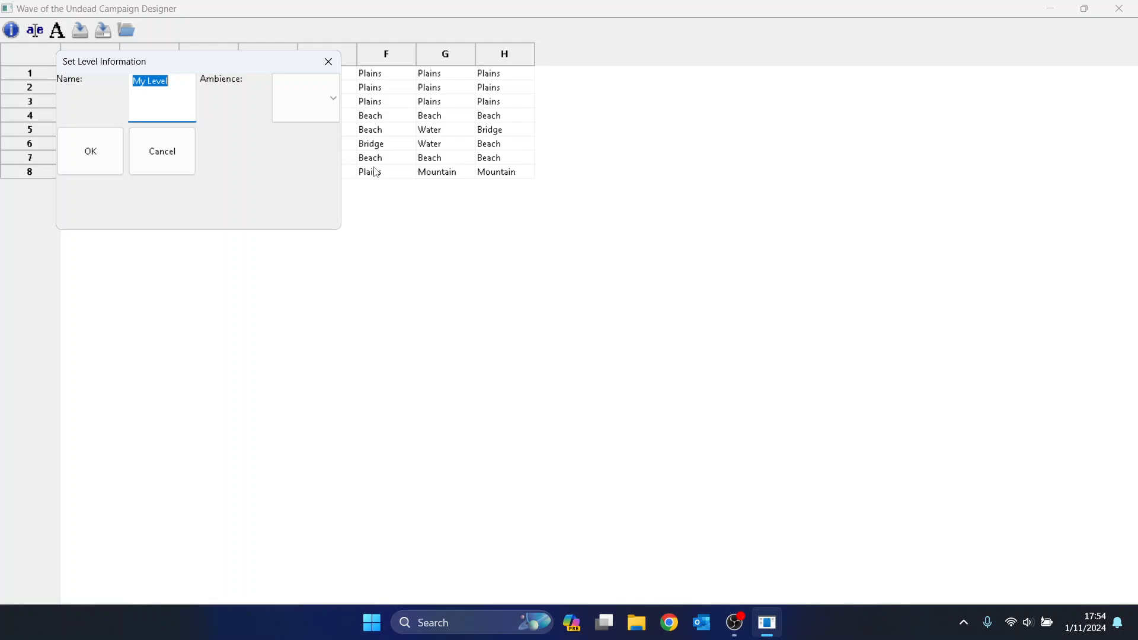
# Rename the level from My Level to 'Tutorial', choose ambience1, and confirm.
pyautogui.press('BackSpace')
pyautogui.write('Tutorial')
pyautogui.press('Tab')
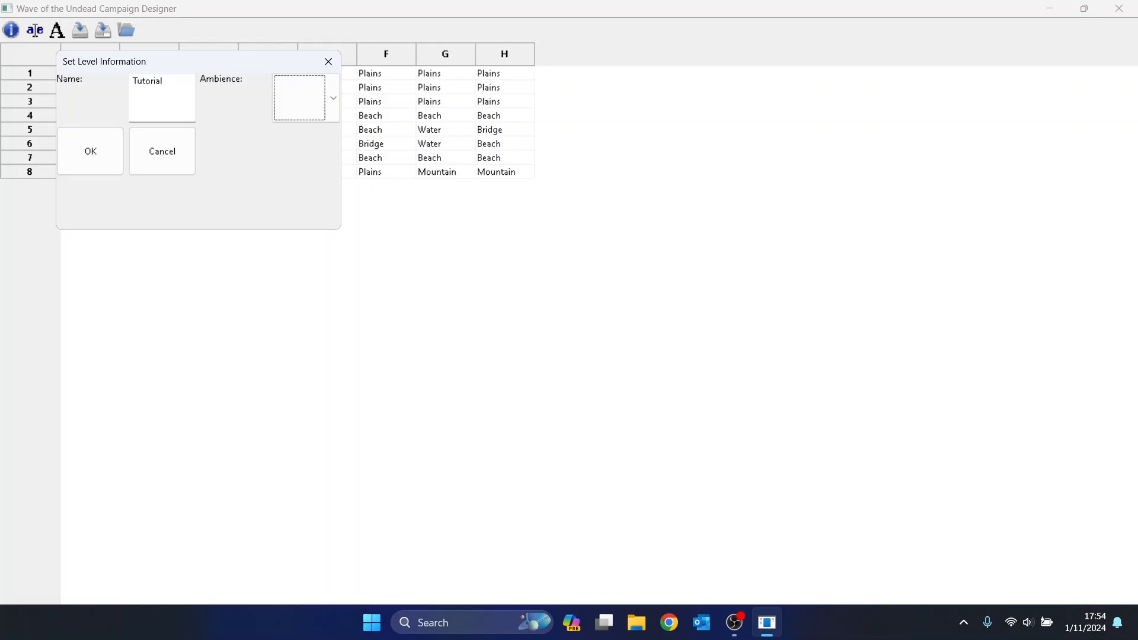
pyautogui.press('Down')
pyautogui.press('Tab')
pyautogui.press('Return')
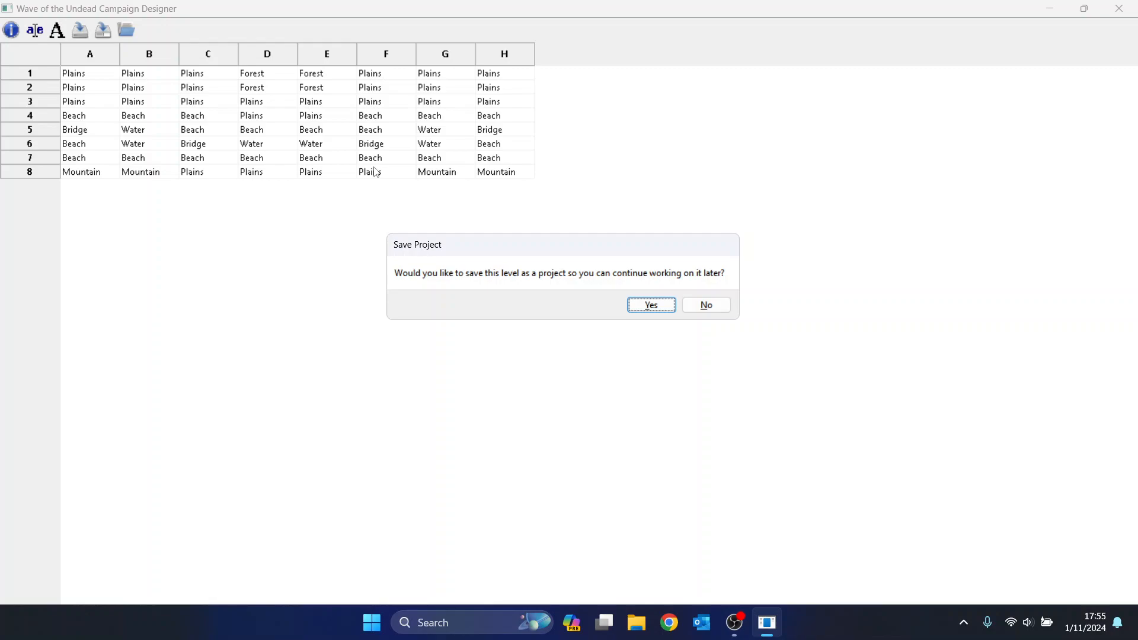
# Save the level as a project, reload the Tutorial project, and start exporting it.
pyautogui.press('Return')
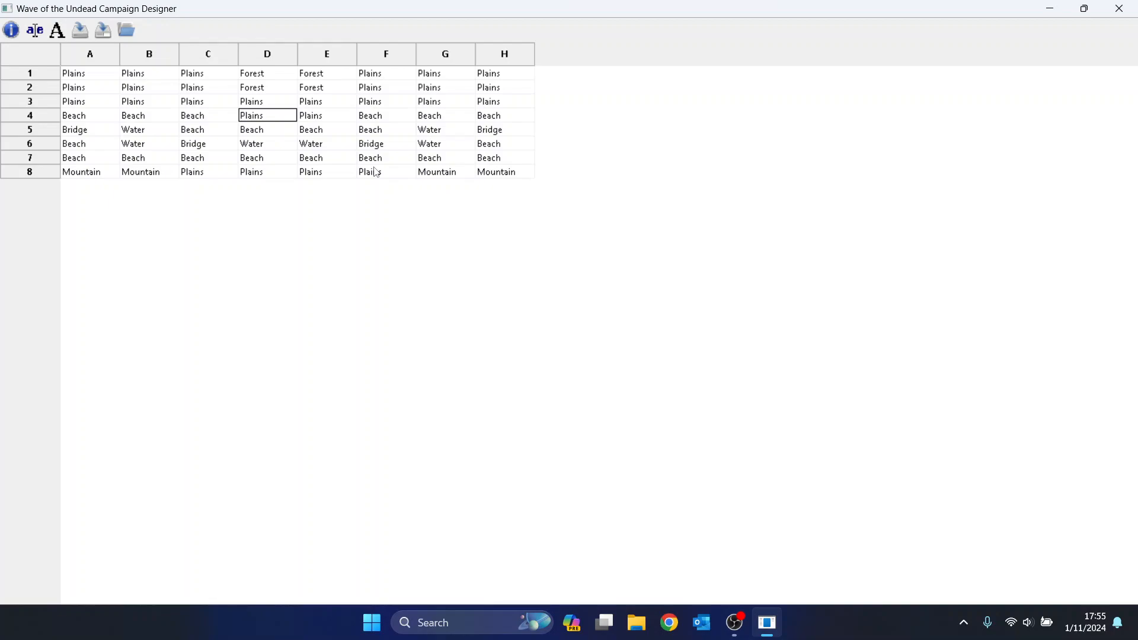
pyautogui.hotkey('ctrl', 'o')
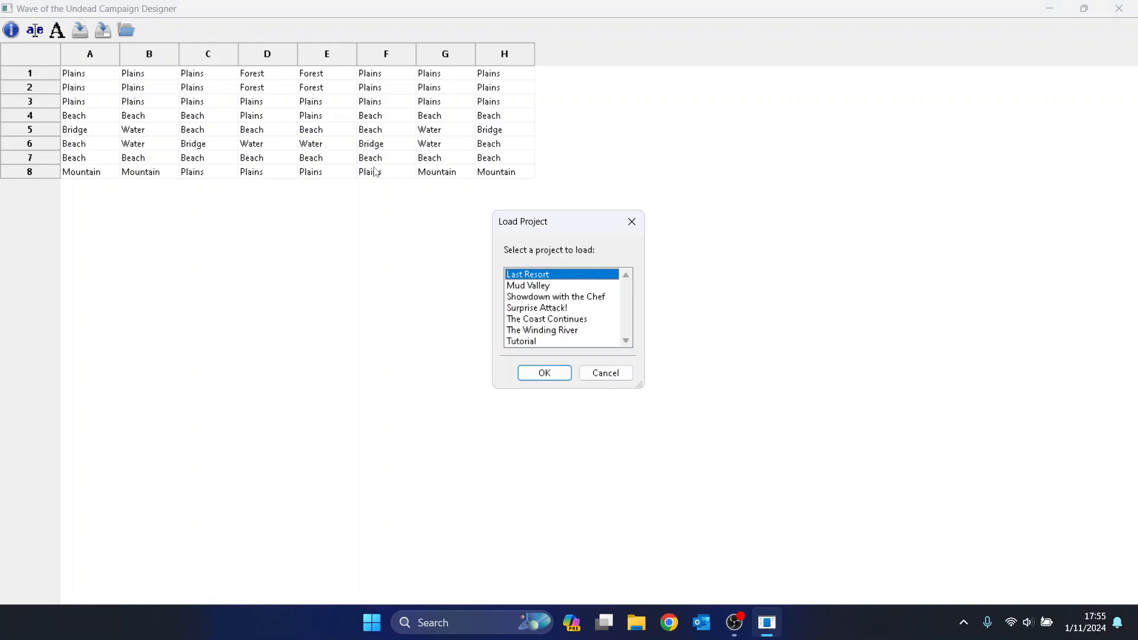
pyautogui.press('Down')
pyautogui.press('Down')
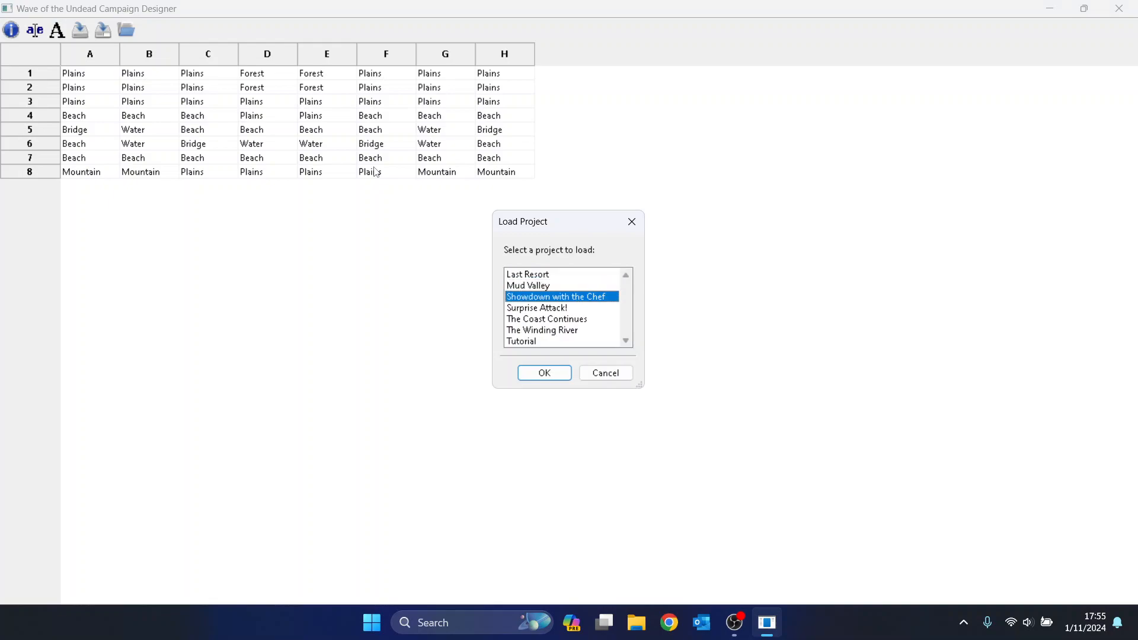
pyautogui.press('Down')
pyautogui.press('Down')
pyautogui.press('Down')
pyautogui.press('Down')
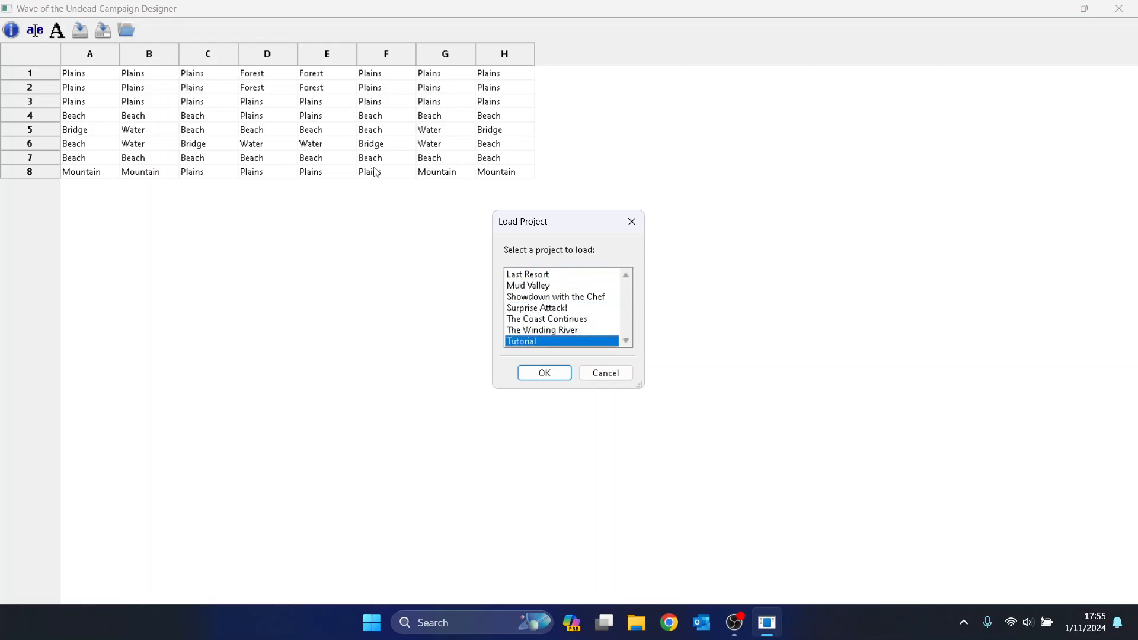
pyautogui.press('Return')
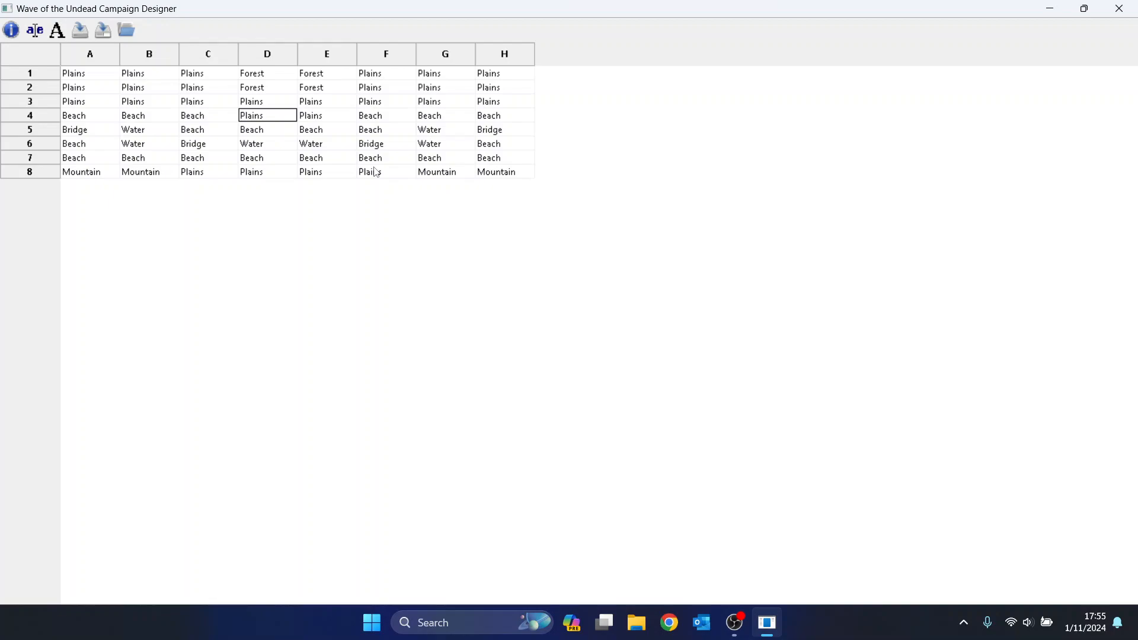
pyautogui.hotkey('ctrl', 'e')
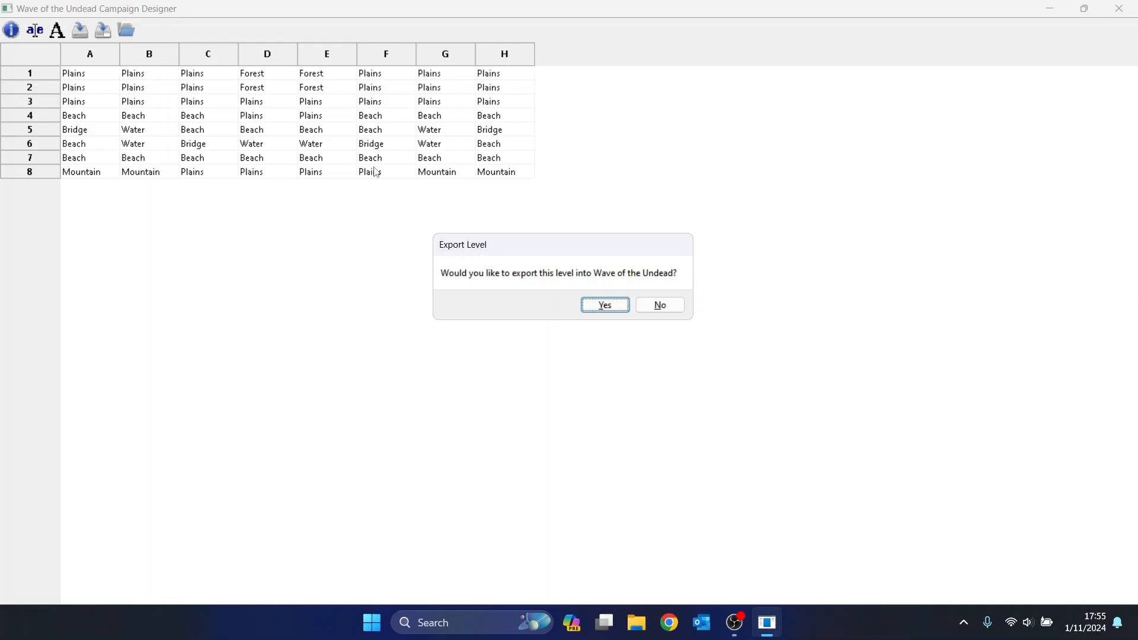
# Confirm the export so Wave of the Undead launches at its Main Menu.
pyautogui.press('Return')
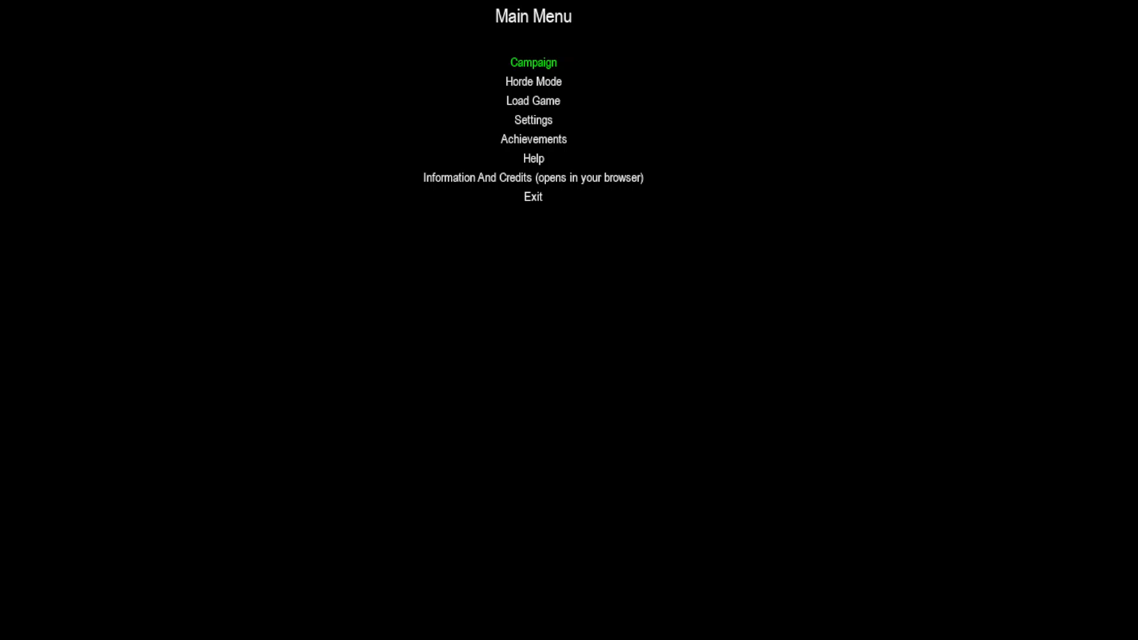
# Go through Campaign to the My Levels story and start the Tutorial level.
pyautogui.press('Return')
pyautogui.press('Down')
pyautogui.press('Down')
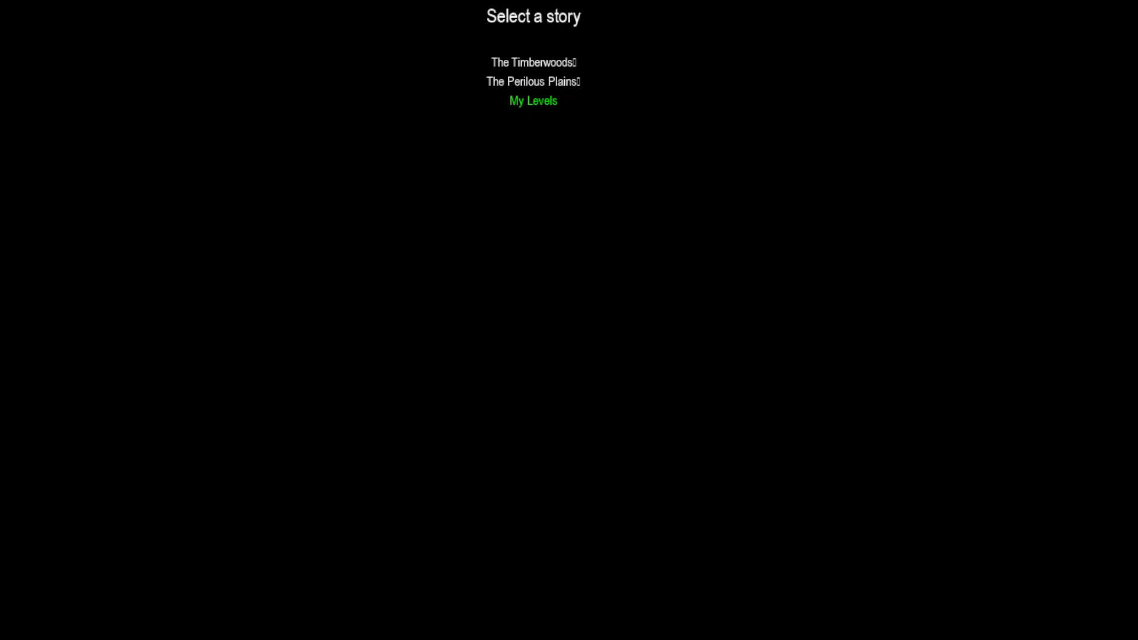
pyautogui.press('Return')
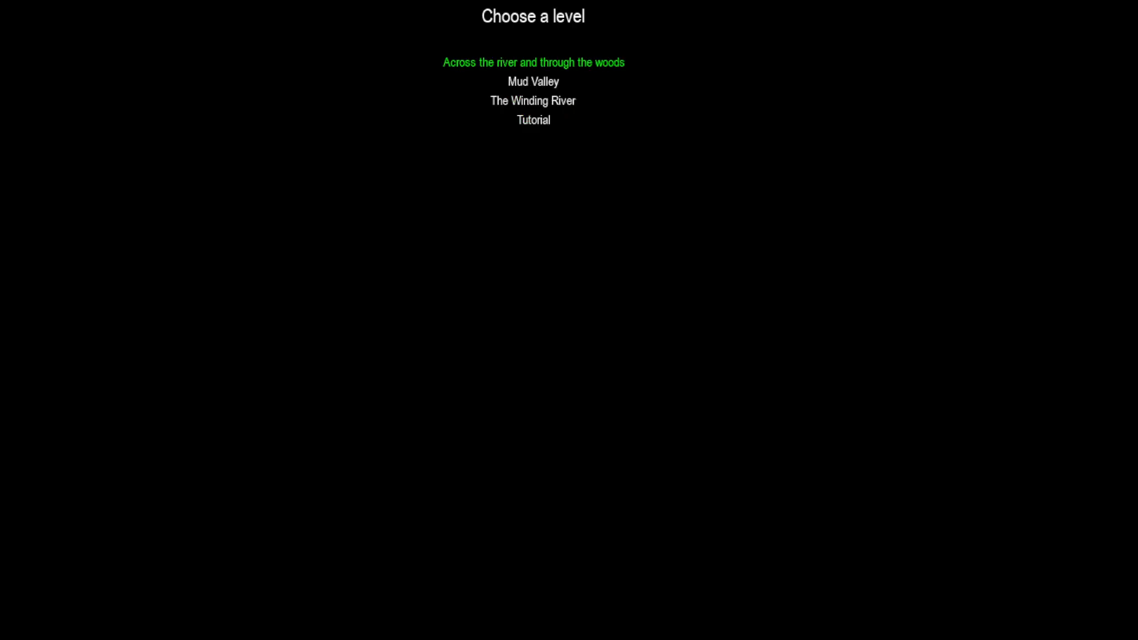
pyautogui.press('Down')
pyautogui.press('Down')
pyautogui.press('Down')
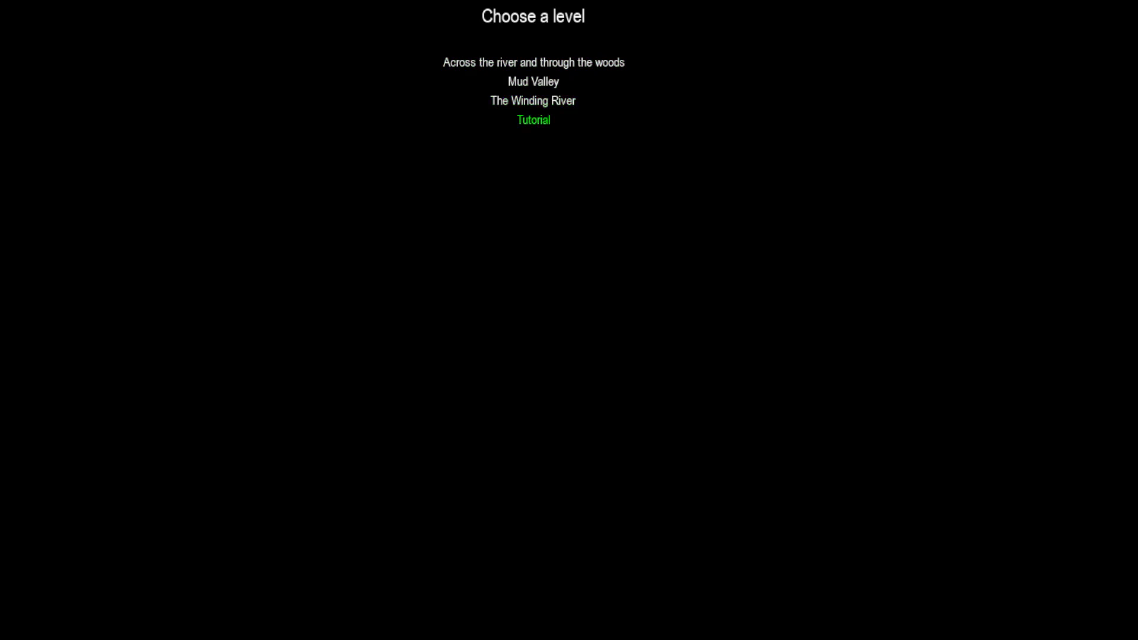
pyautogui.press('Return')
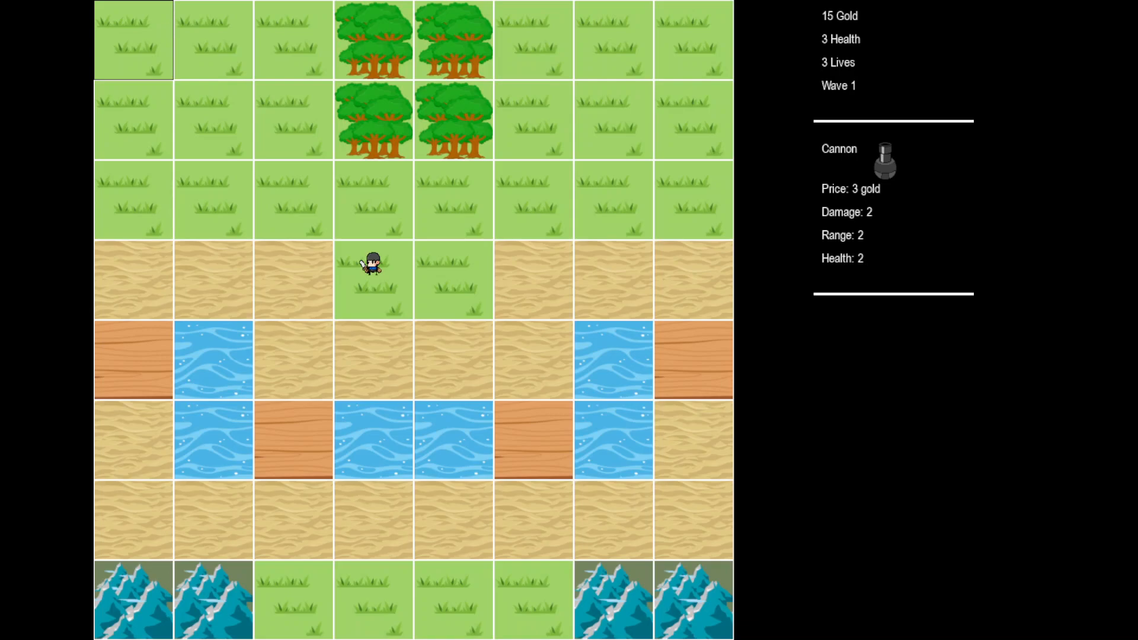
# With Cannon selected in the shop, buy a cannon on the leftmost wooden tile.
pyautogui.press('Down')
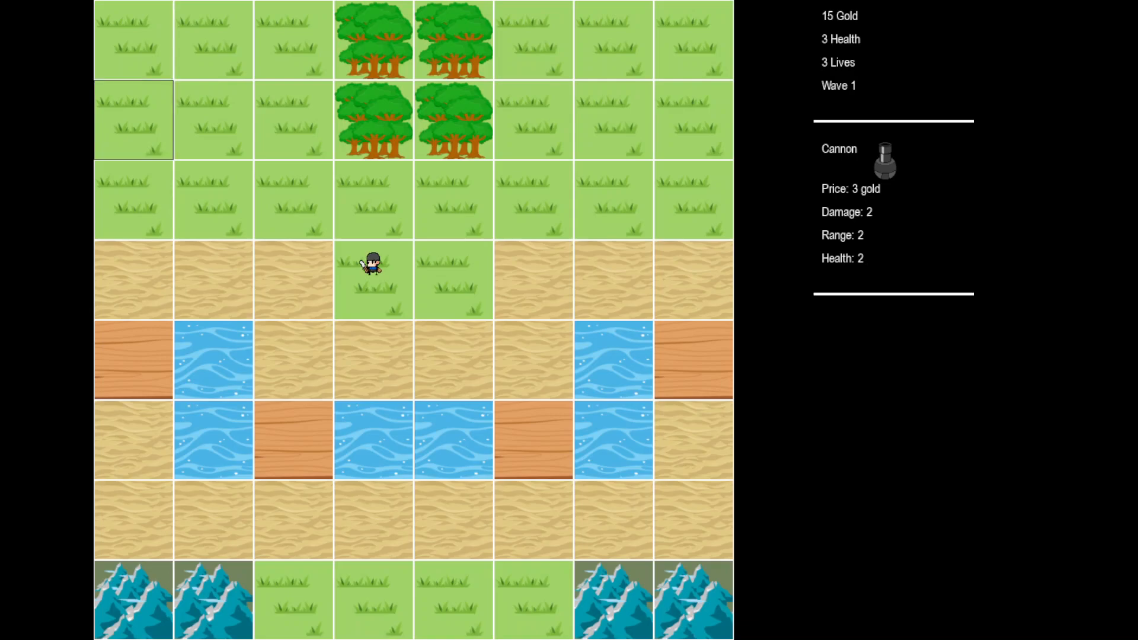
pyautogui.press('Down')
pyautogui.press('Down')
pyautogui.press('Down')
pyautogui.press('Right')
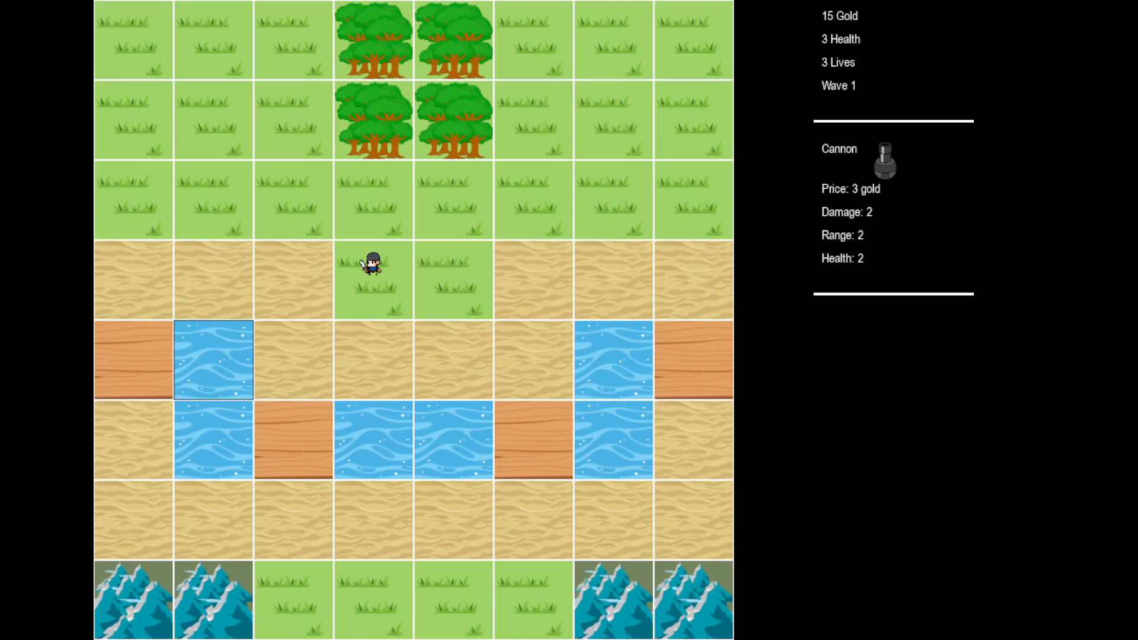
pyautogui.press('Tab')
pyautogui.press('Tab')
pyautogui.press('Left')
pyautogui.press('Down')
pyautogui.press('Down')
pyautogui.press('Up')
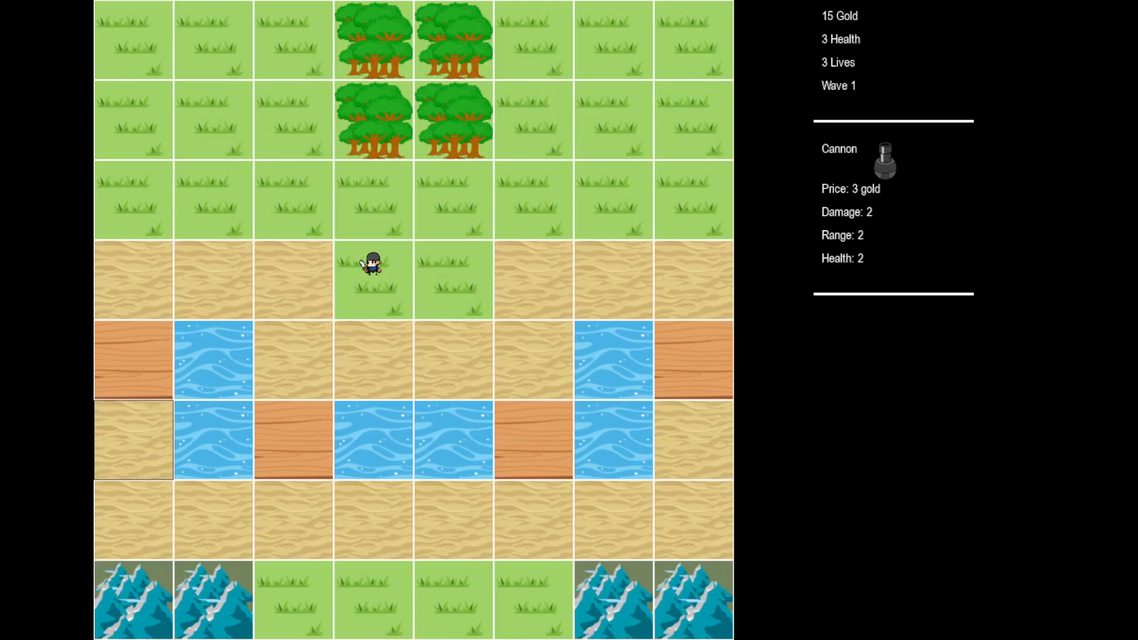
pyautogui.press('Up')
pyautogui.press('Return')
# Place cannons on the remaining three wooden tiles, ending at the rightmost one.
pyautogui.press('Right')
pyautogui.press('Right')
pyautogui.press('Right')
pyautogui.press('Right')
pyautogui.press('Left')
pyautogui.press('Left')
pyautogui.press('Down')
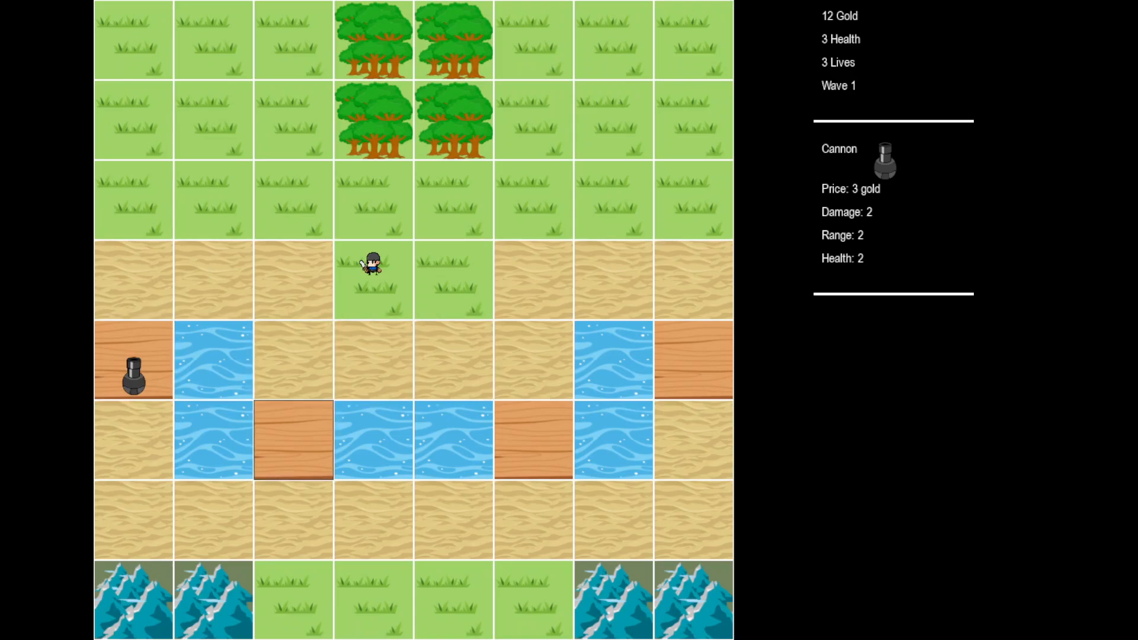
pyautogui.press('Return')
pyautogui.press('Right')
pyautogui.press('Right')
pyautogui.press('Right')
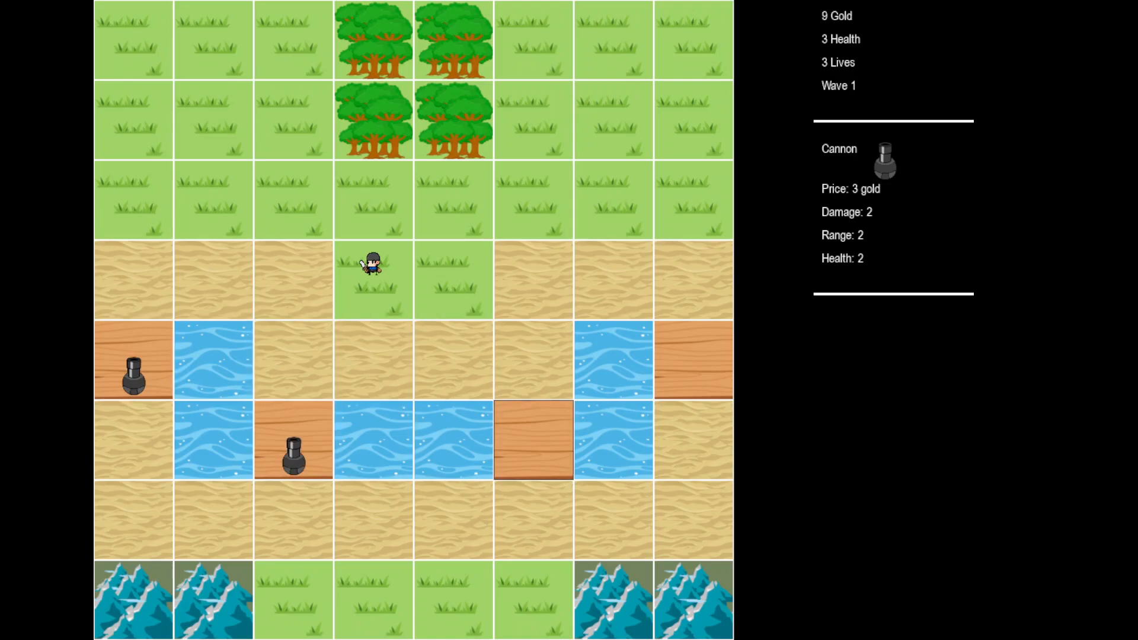
pyautogui.press('Return')
pyautogui.press('Right')
pyautogui.press('Right')
pyautogui.press('Up')
pyautogui.press('Return')
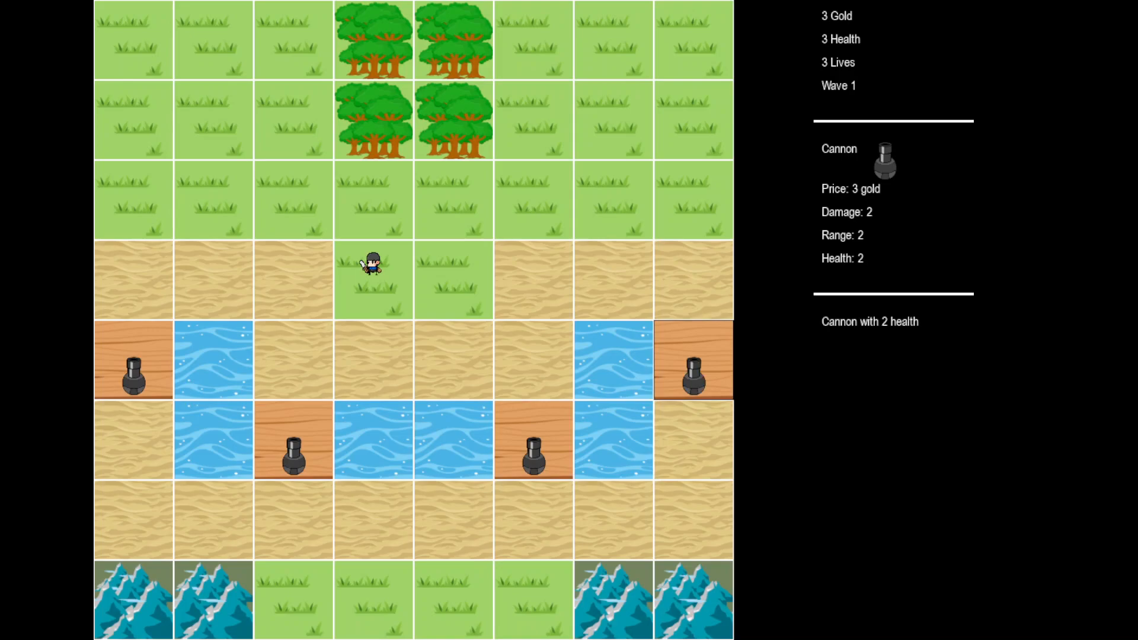
# Switch to Landmine, place one on a forest tile, and start wave 1.
pyautogui.press('e')
pyautogui.press('q')
pyautogui.press('q')
pyautogui.press('Up')
pyautogui.press('Up')
pyautogui.press('Up')
pyautogui.press('Up')
pyautogui.press('Left')
pyautogui.press('Left')
pyautogui.press('Left')
pyautogui.press('Down')
pyautogui.press('Return')
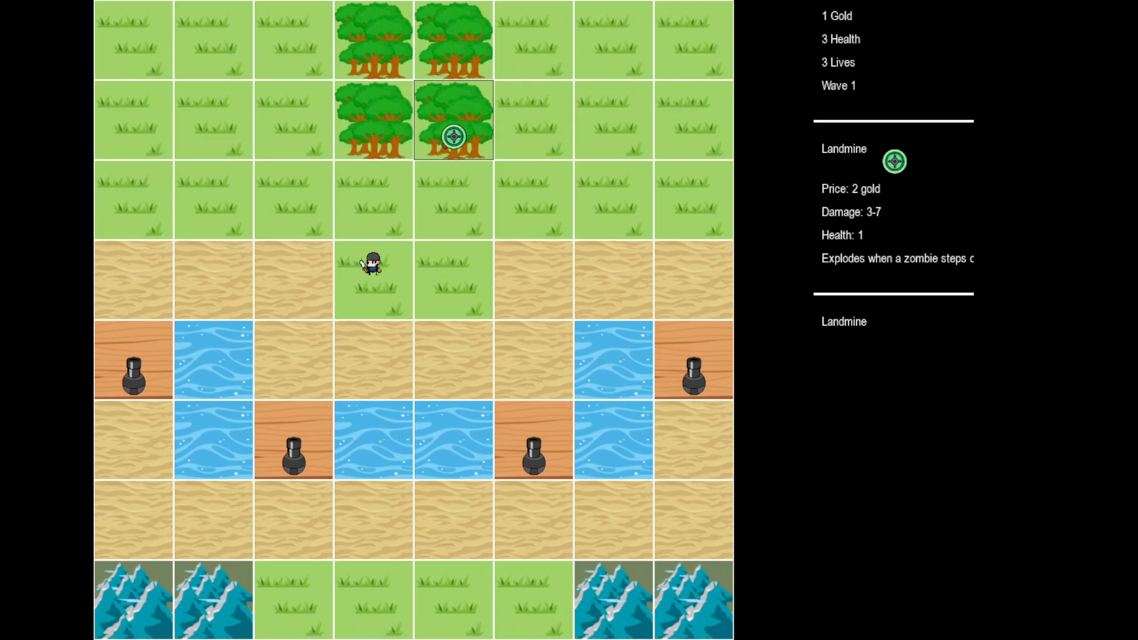
pyautogui.press('space')
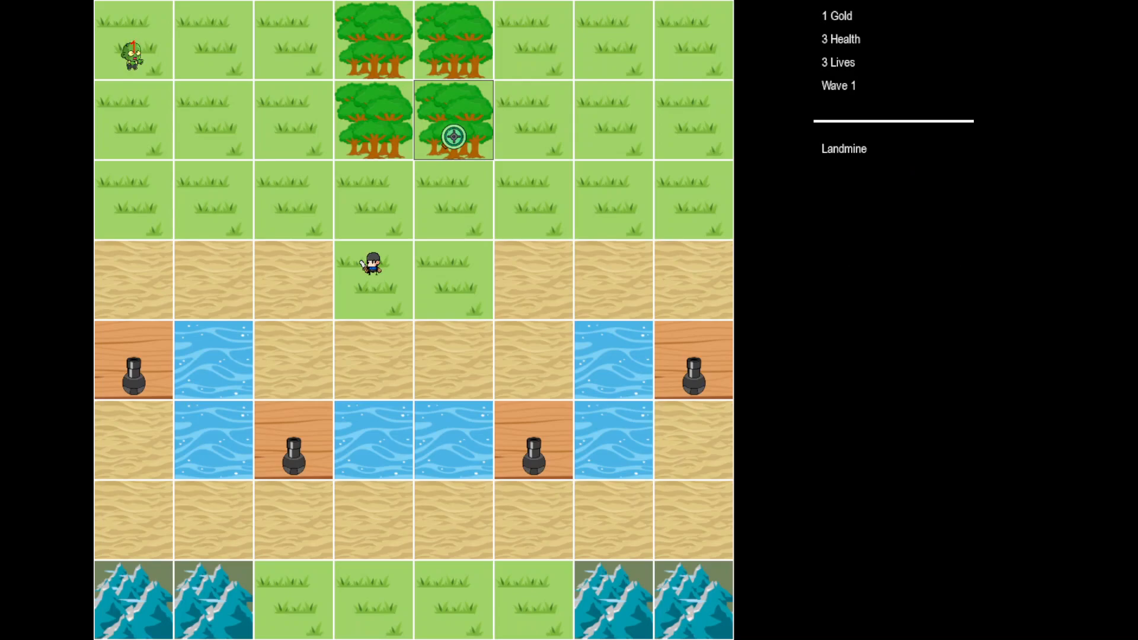
# Check the All Enemies list, then move the player and end turns until wave 1 is cleared.
pyautogui.press('Tab')
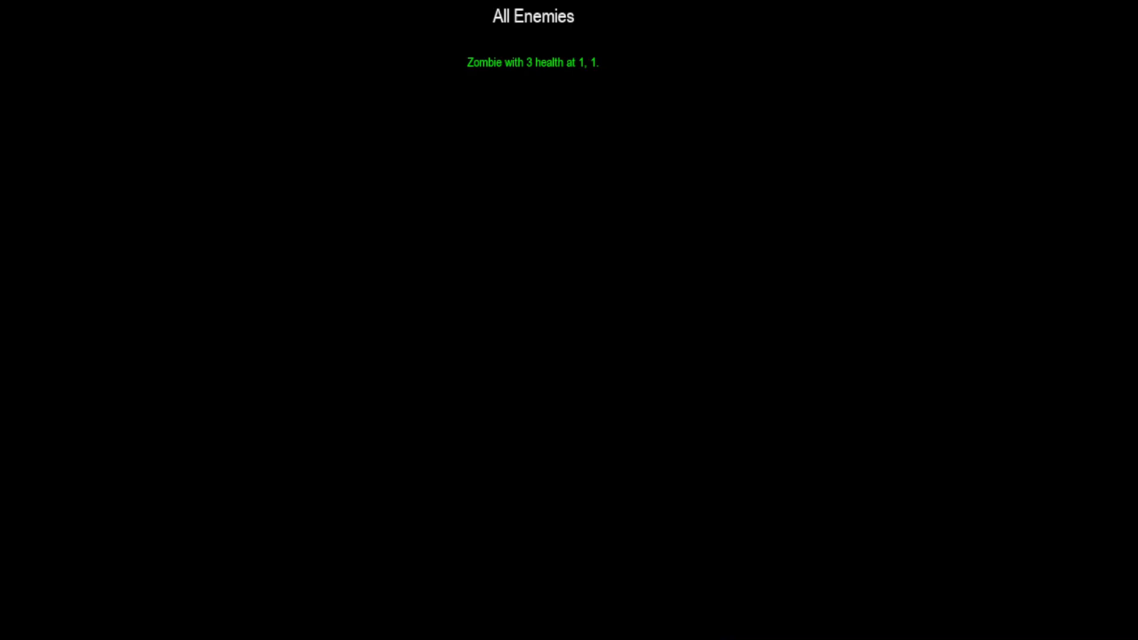
pyautogui.press('Tab')
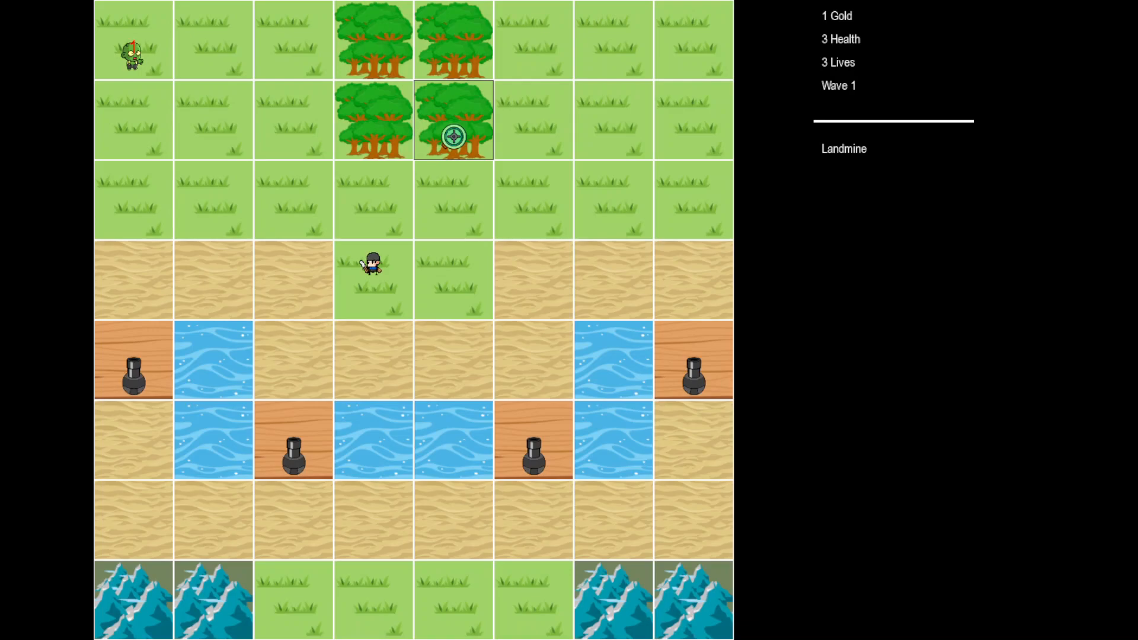
pyautogui.press('Right')
pyautogui.press('Up')
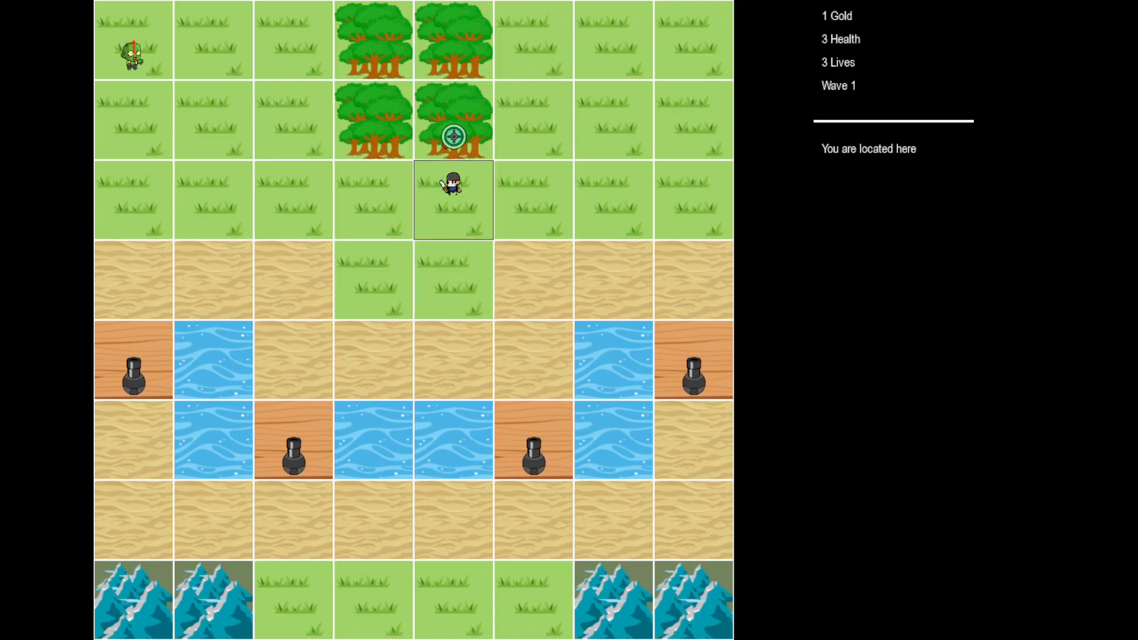
pyautogui.press('Return')
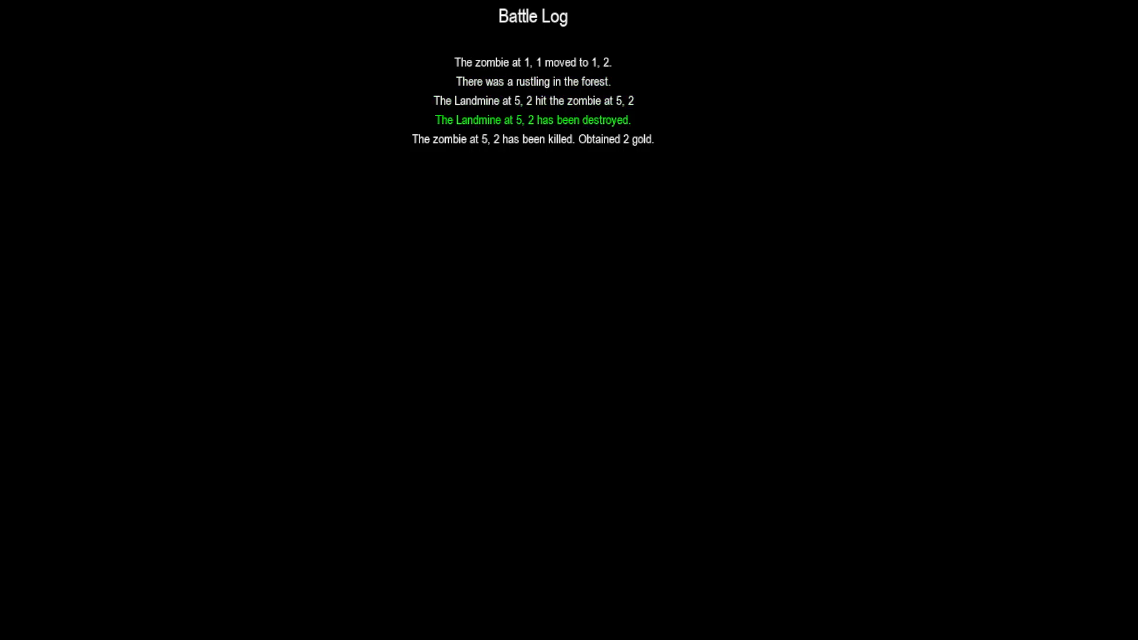
pyautogui.press('Left')
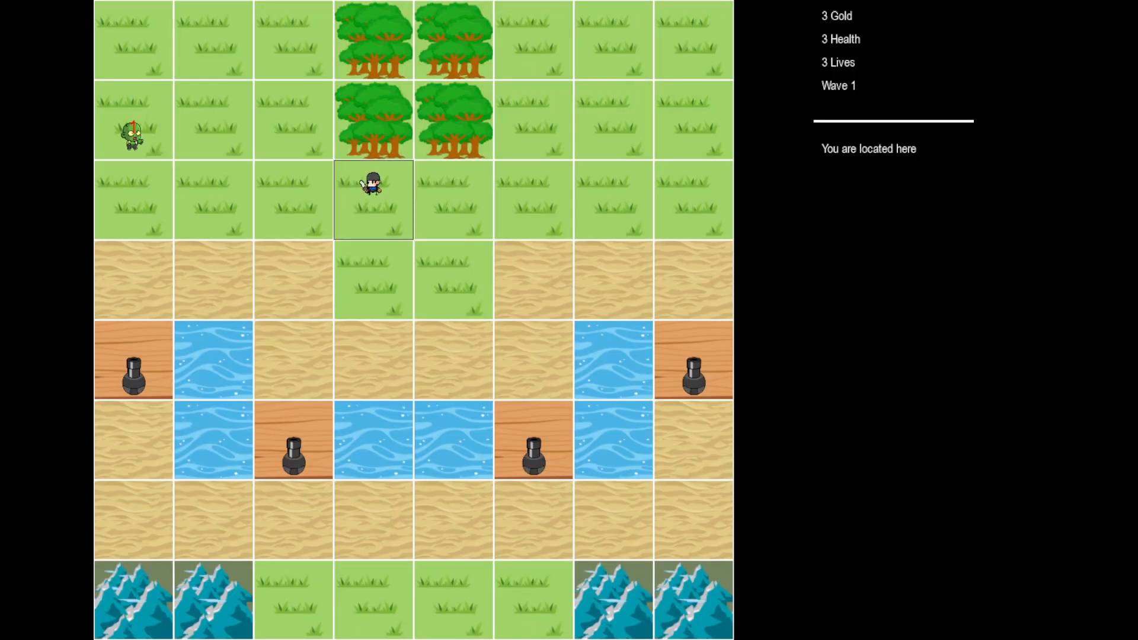
pyautogui.press('Left')
pyautogui.press('Down')
pyautogui.press('Left')
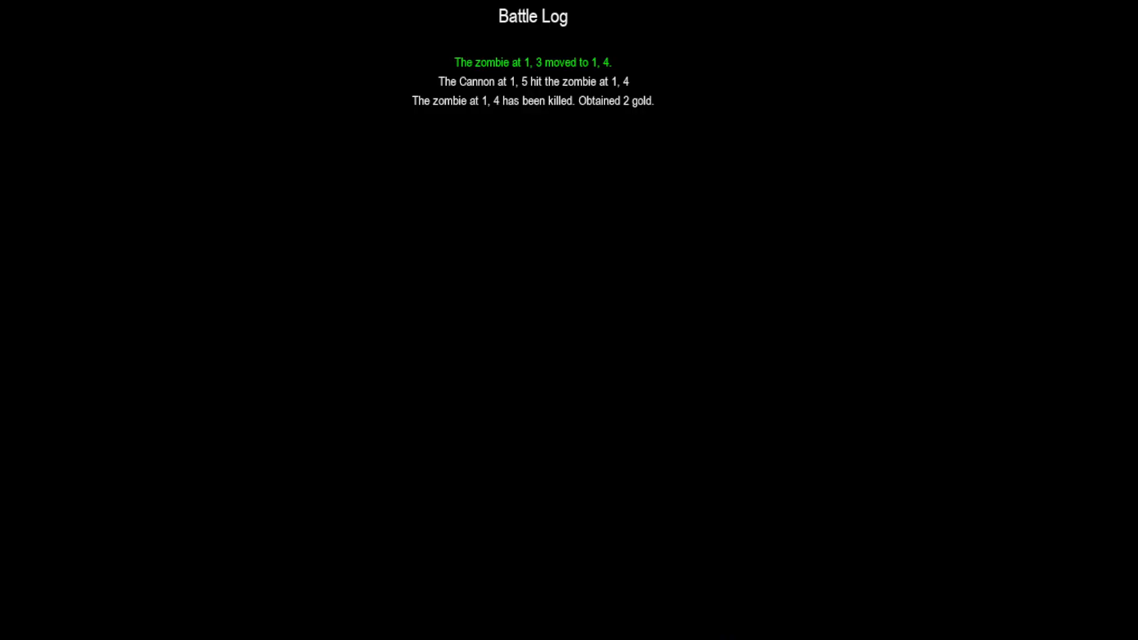
pyautogui.press('Right')
pyautogui.press('Right')
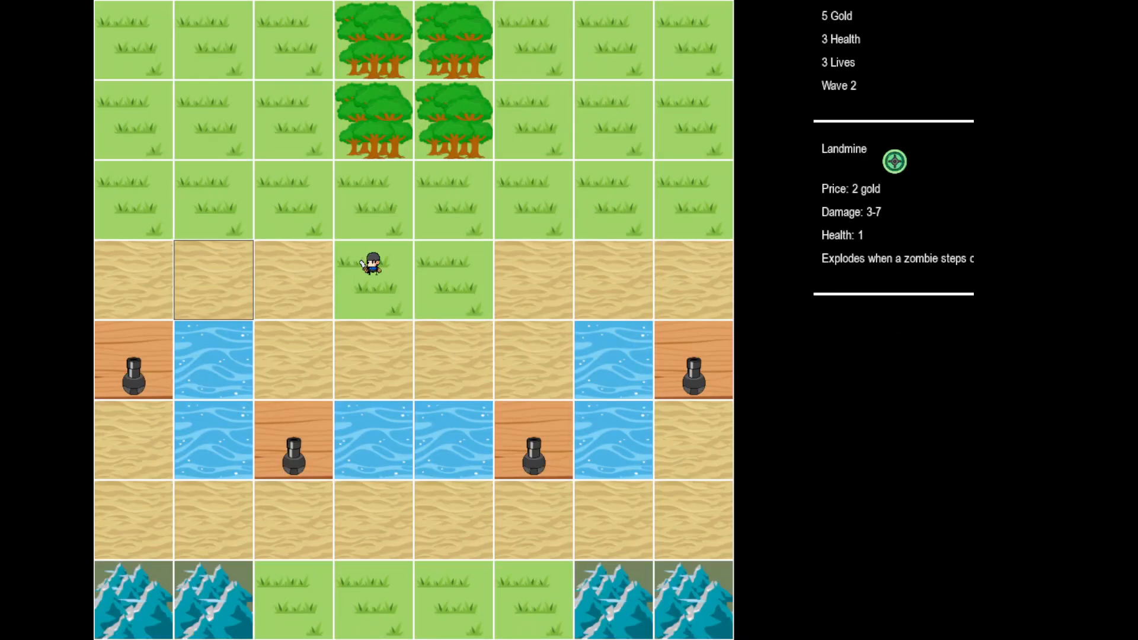
# With Landmine selected, place landmines on the second-row and third-row right-edge grass tiles.
pyautogui.press('1')
pyautogui.press('2')
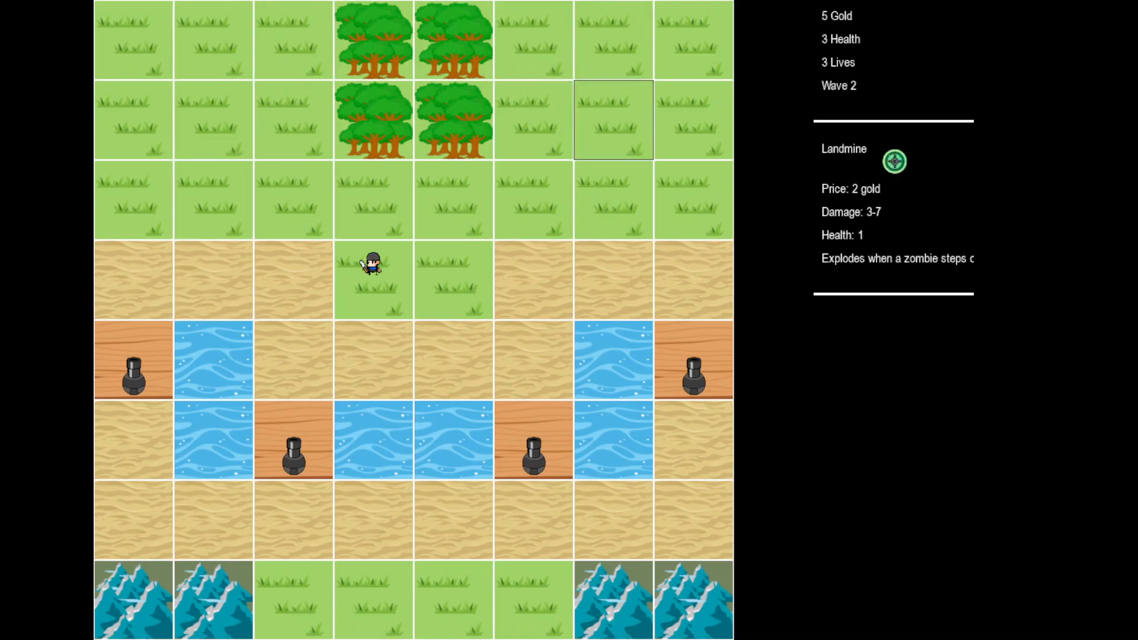
pyautogui.click(614, 120)
pyautogui.click(694, 200)
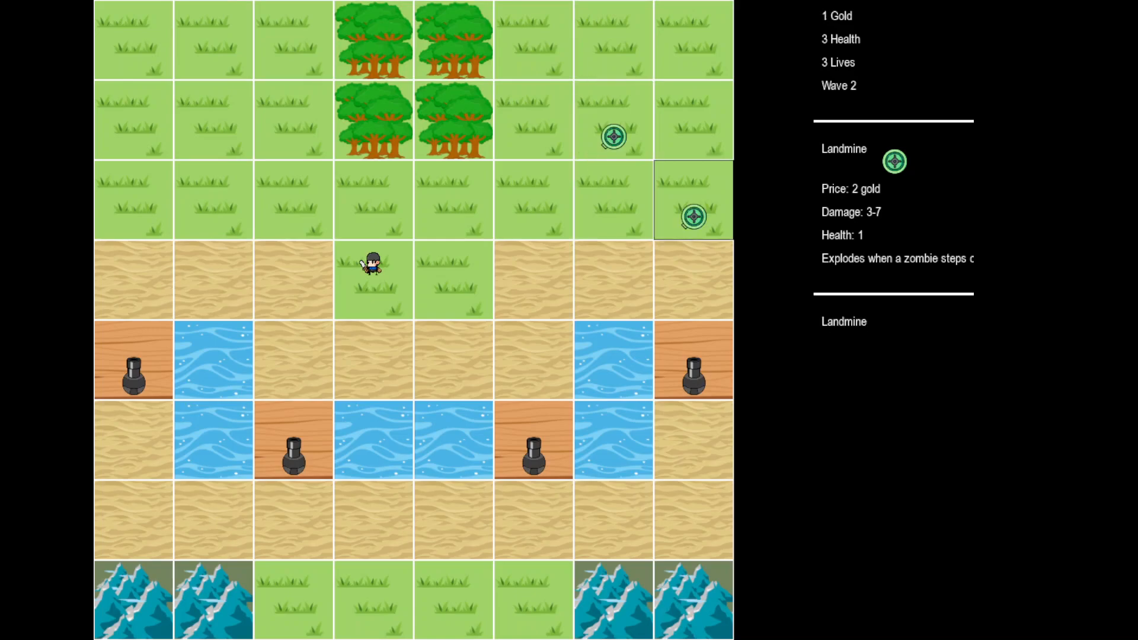
pyautogui.click(693, 280)
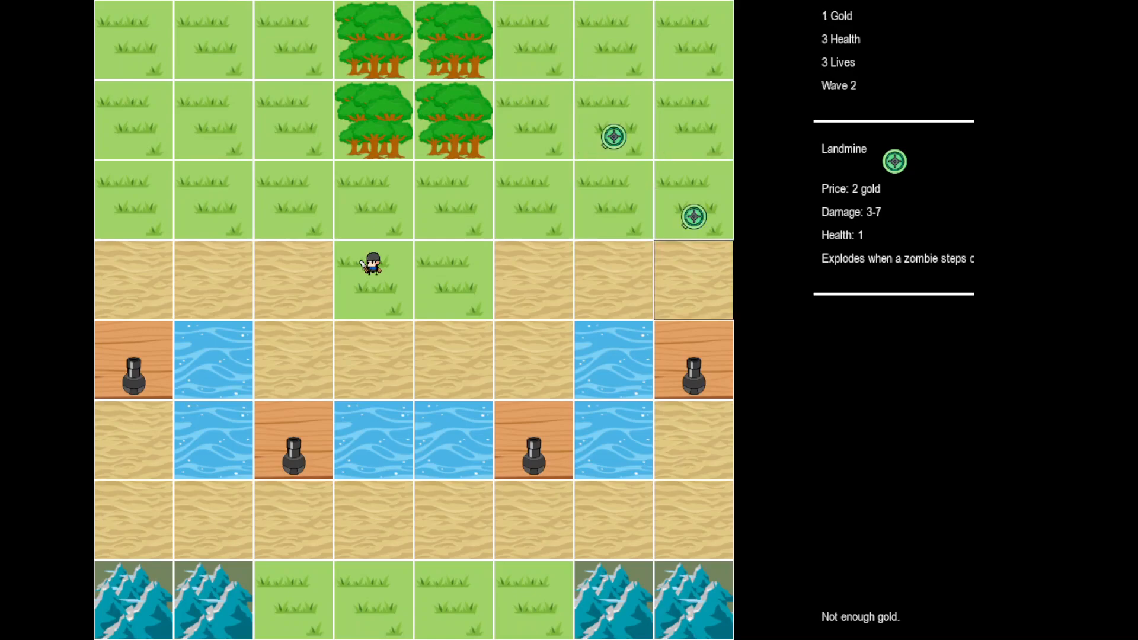
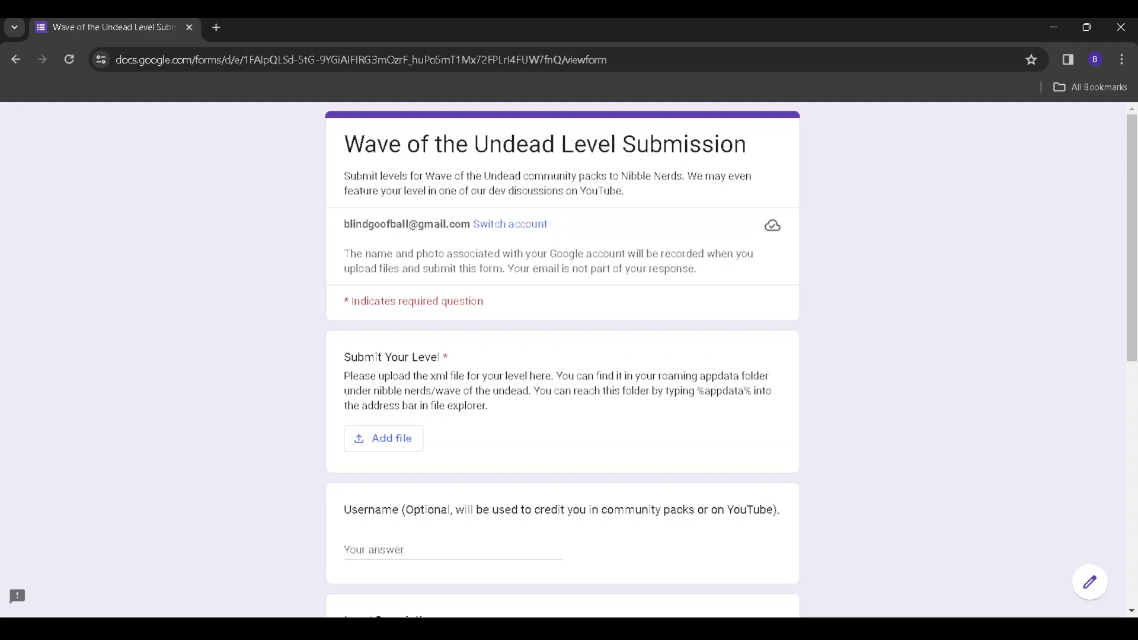
# Attach Tutorial.xml from the appdata folder as the Submit Your Level file.
pyautogui.press('Return')
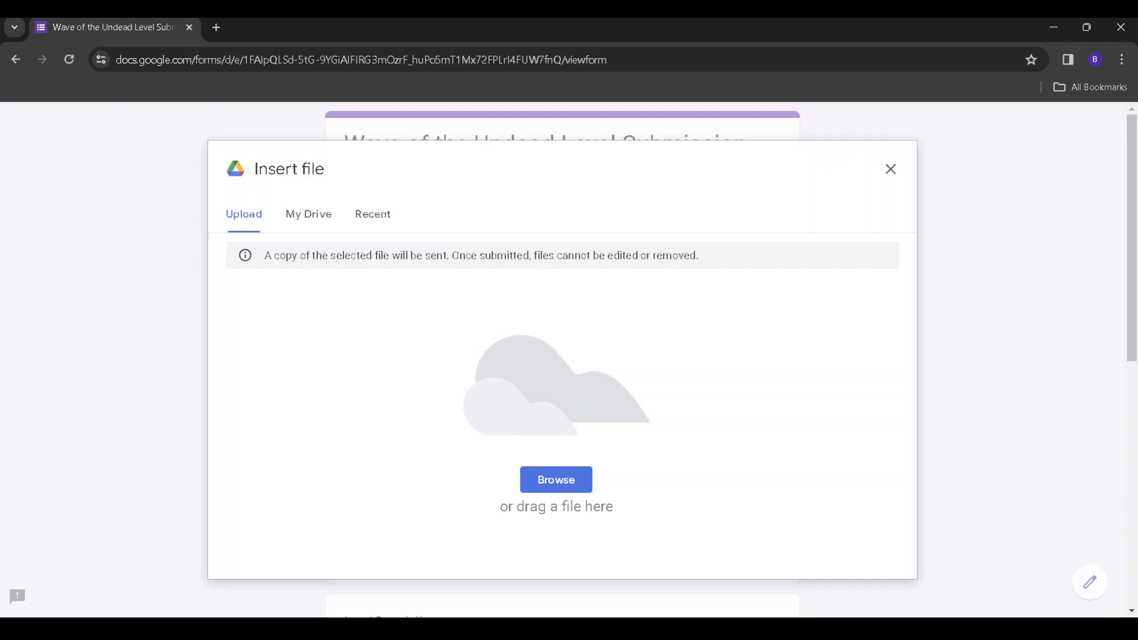
pyautogui.click(556, 480)
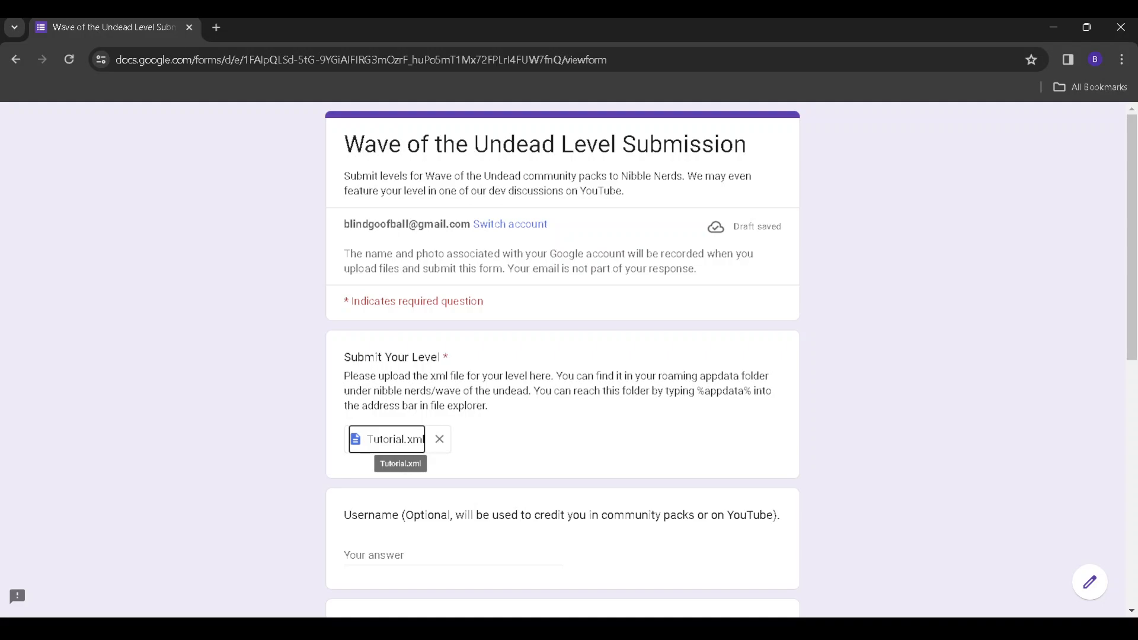
# Enter the submitter's username in the optional Username field.
pyautogui.press('Tab')
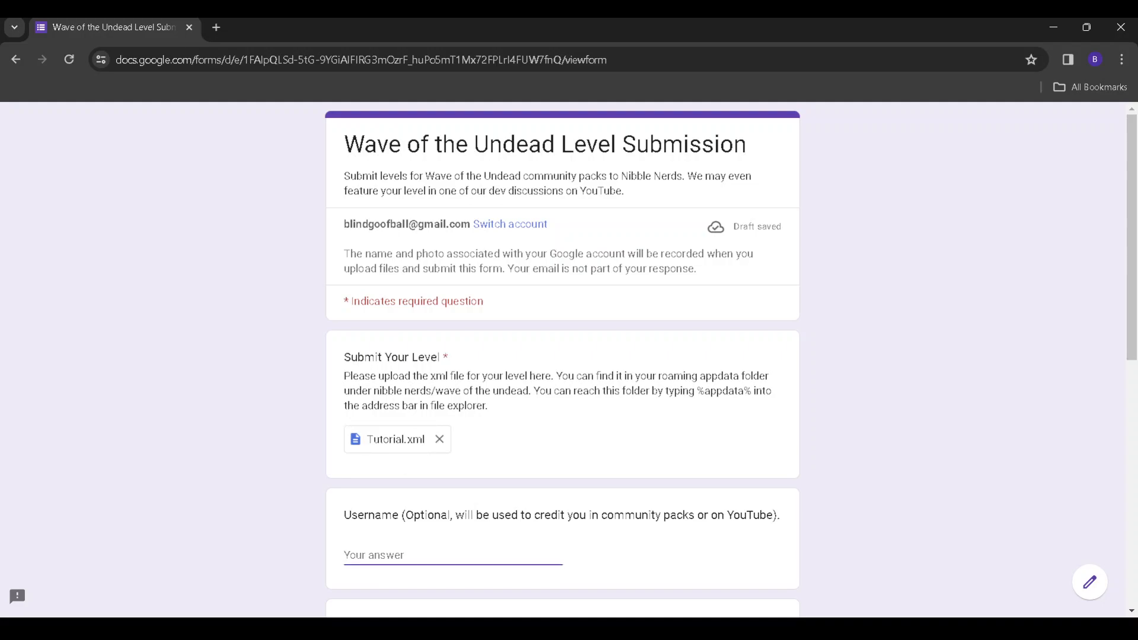
pyautogui.write('Blindgoofball')
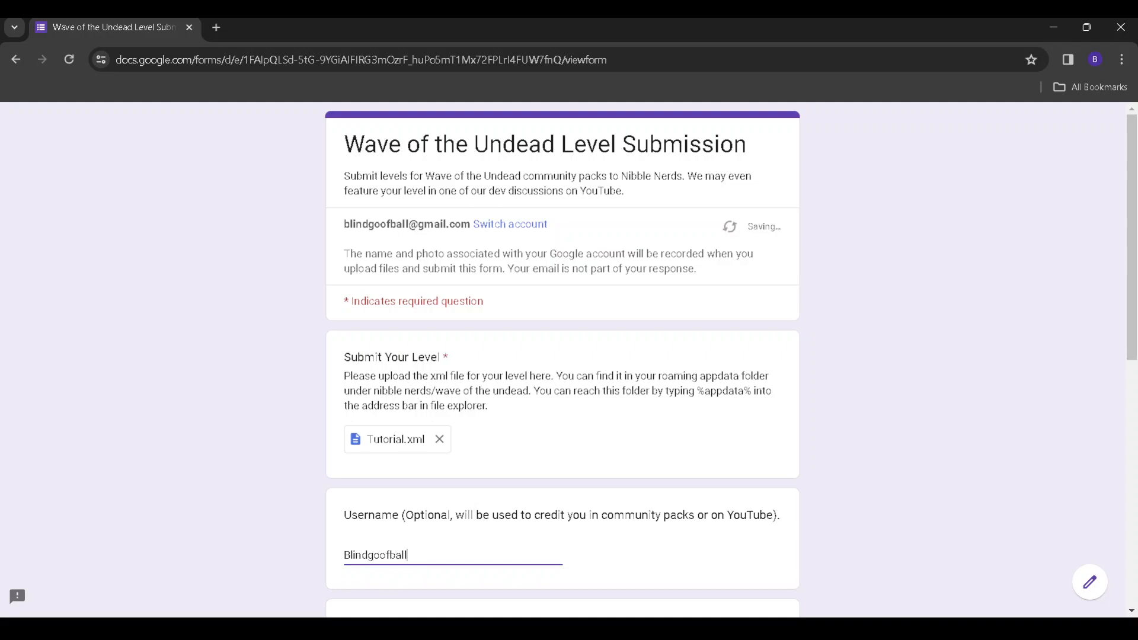
pyautogui.press('Tab')
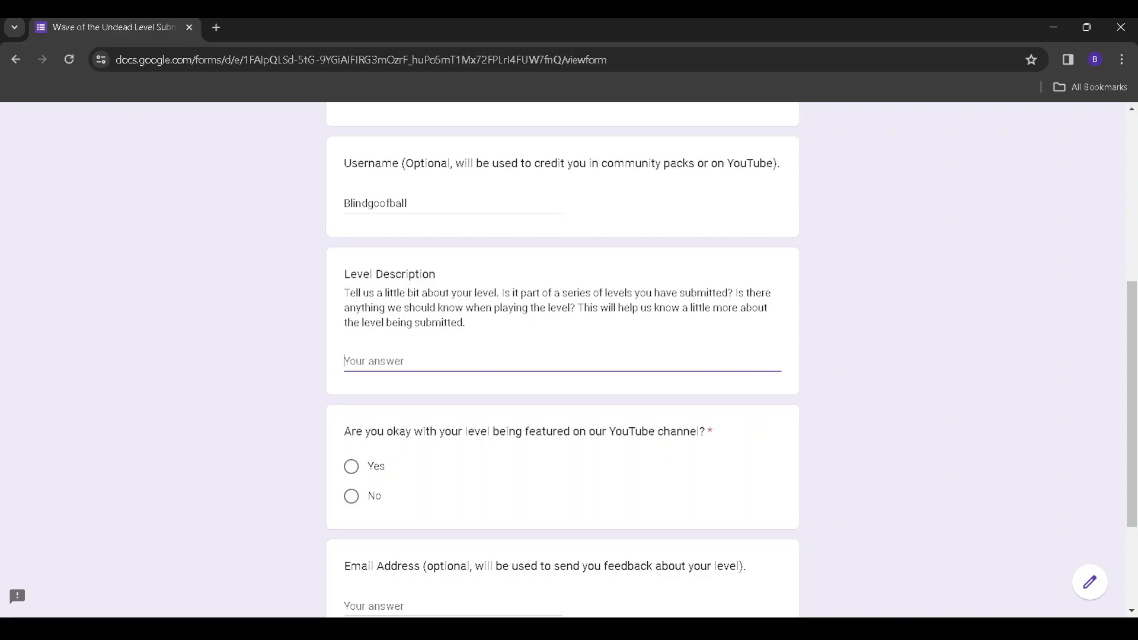
# Describe the level as 'This is a tutorial level' and answer Yes to YouTube featuring.
pyautogui.write('This is a tutorial level')
pyautogui.press('Tab')
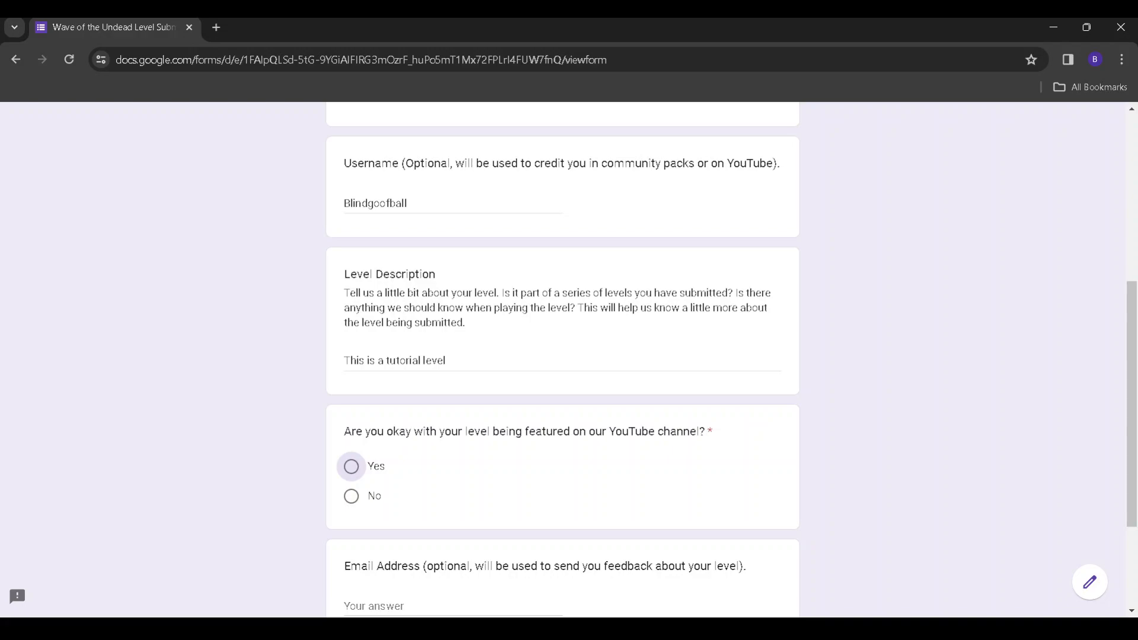
pyautogui.press('Down')
pyautogui.press('Up')
# Fill in a contact e-mail address in the Email Address field.
pyautogui.press('Tab')
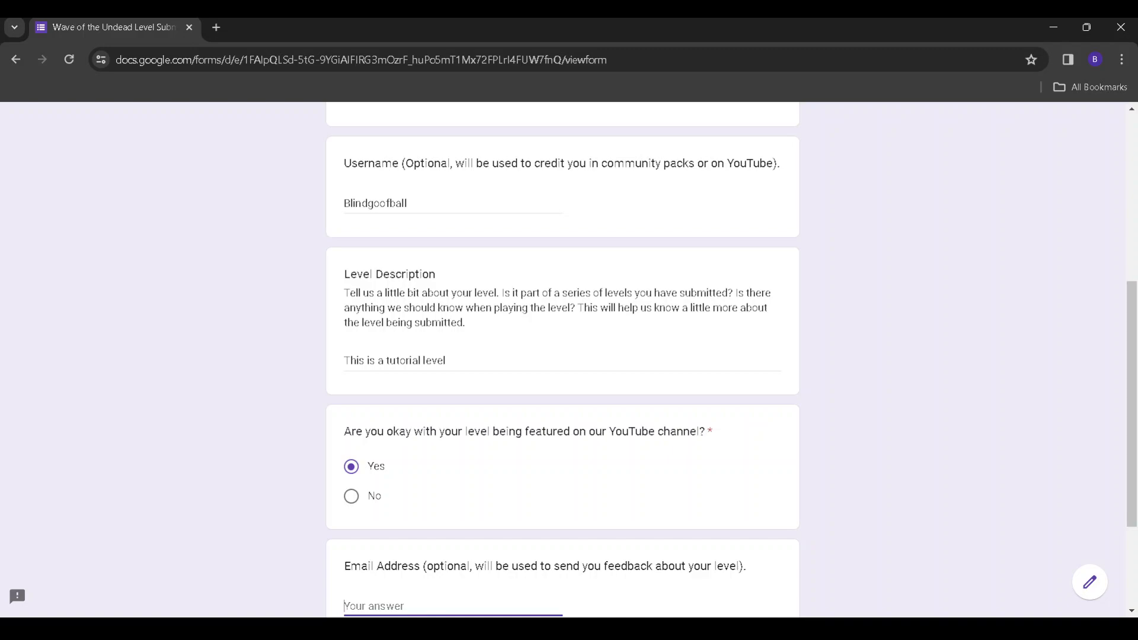
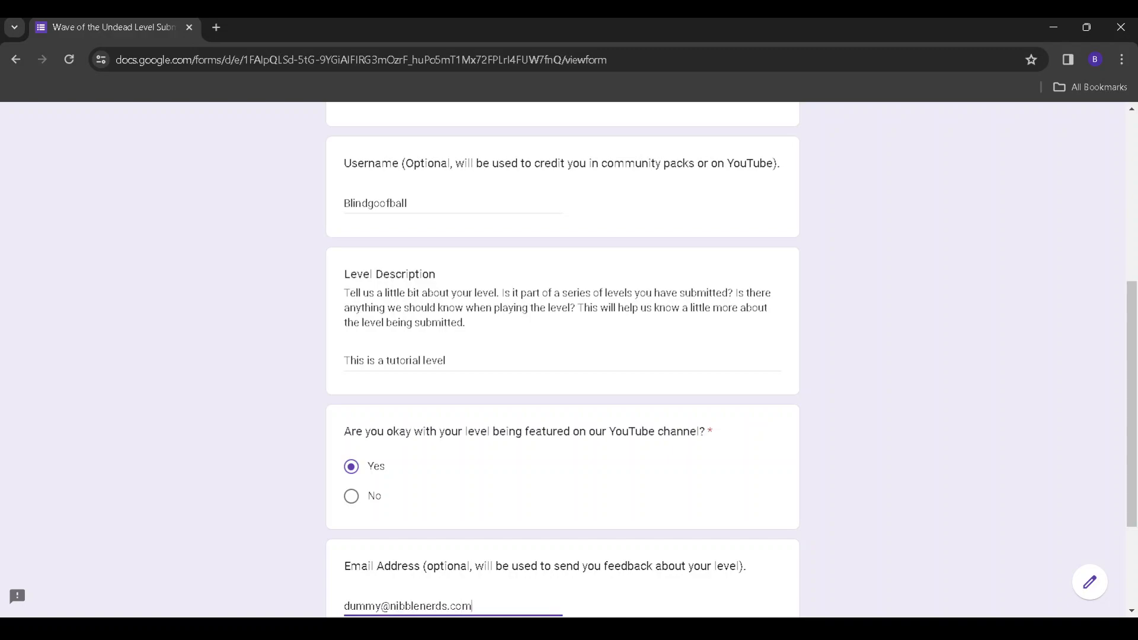
pyautogui.scroll(-3, 564, 415)
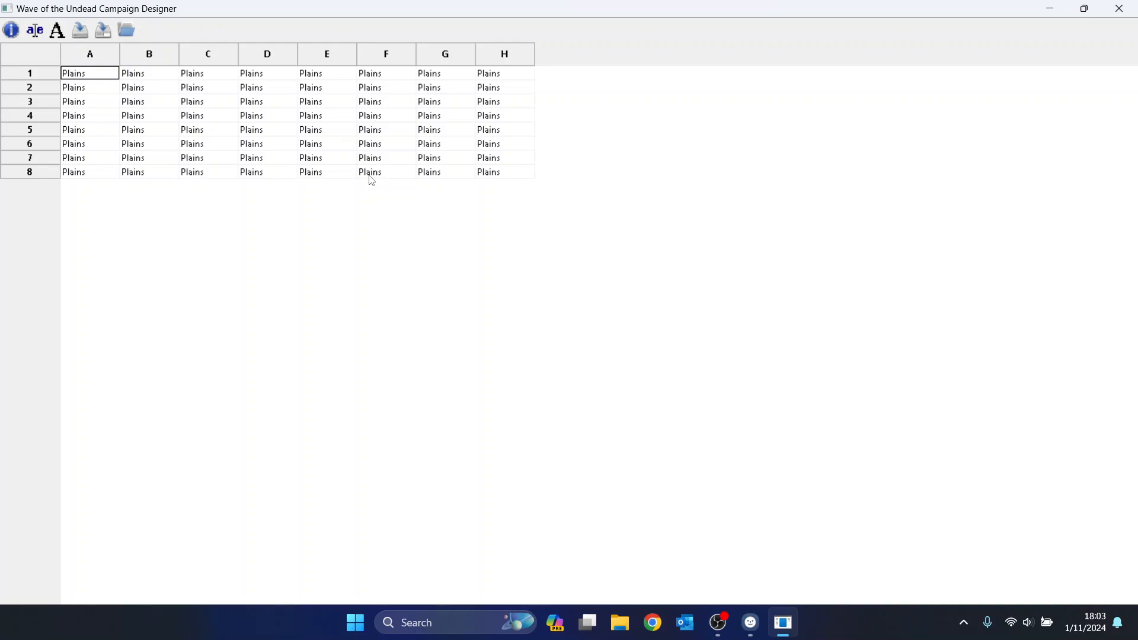
pyautogui.press('F1')
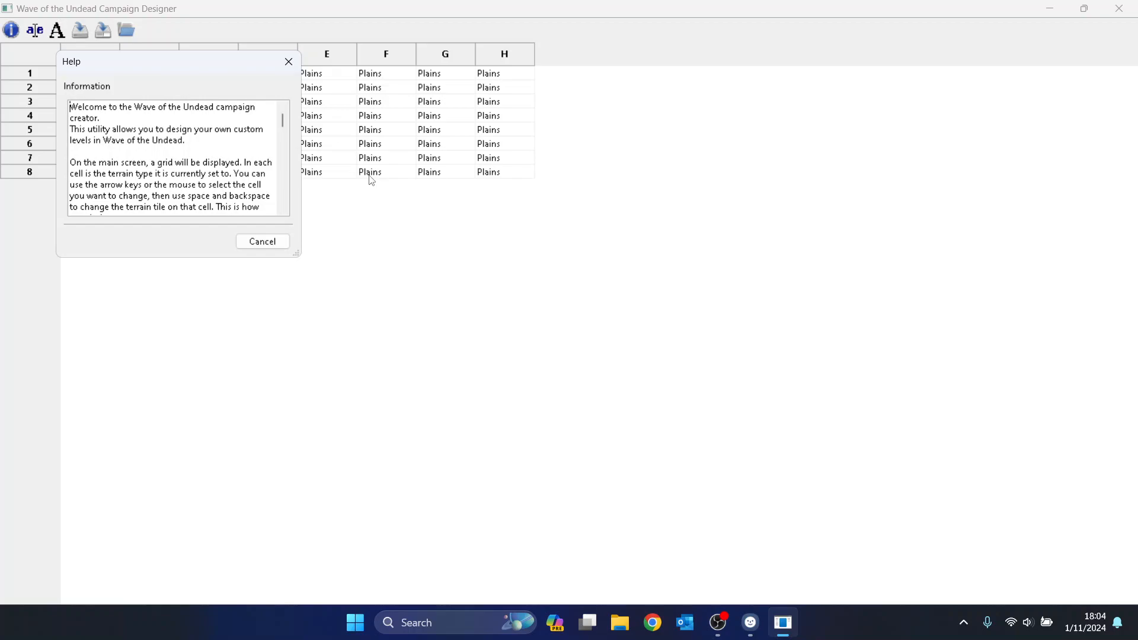
pyautogui.press('Tab')
pyautogui.press('Return')
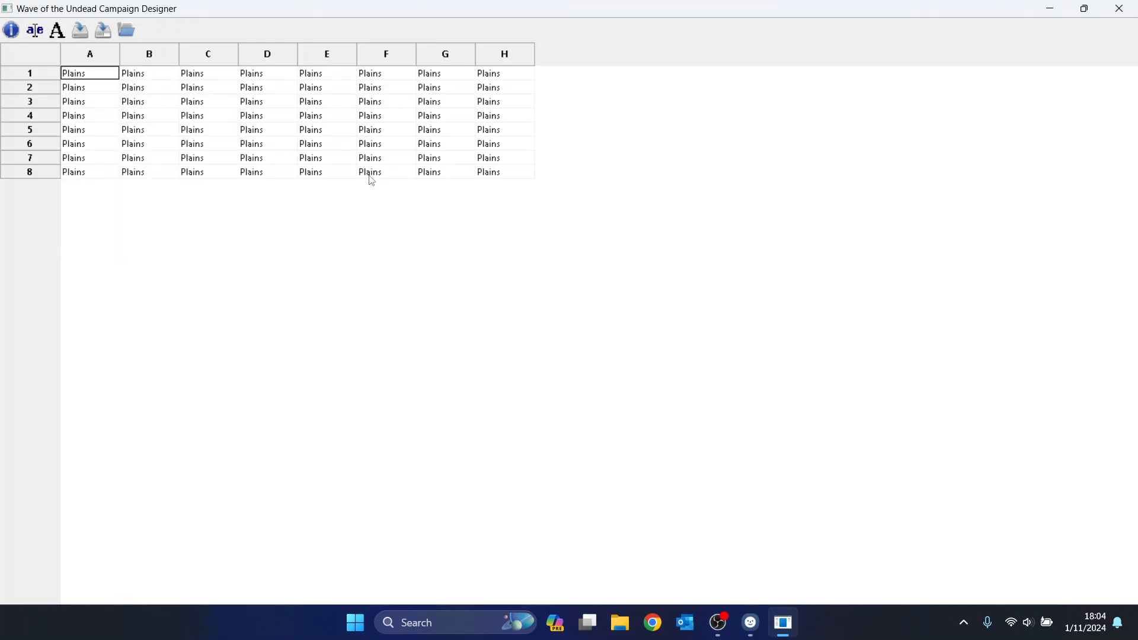